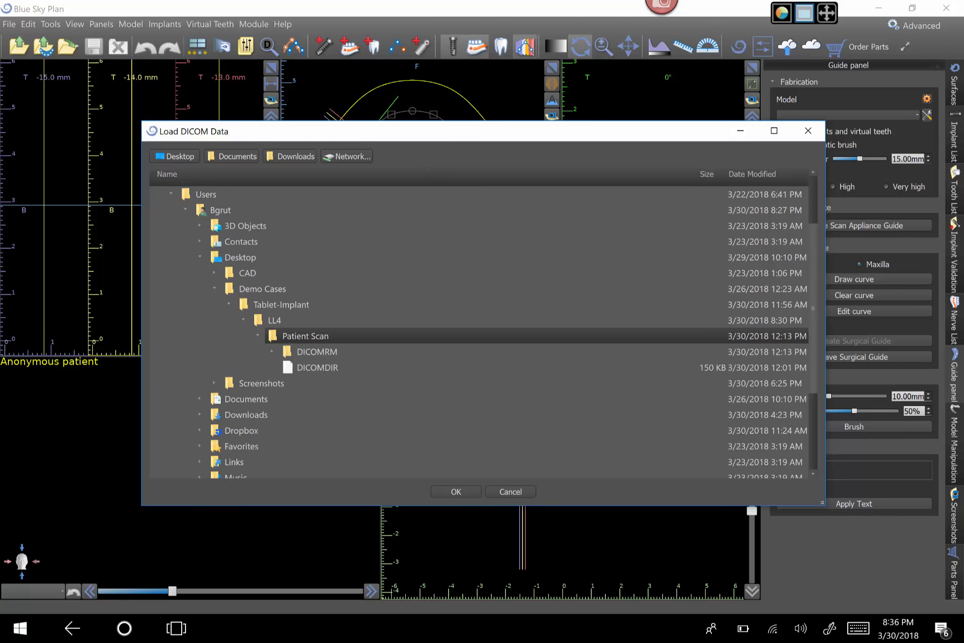
# Step: Load the Patient Scan DICOM series at maximum quality, rotate the dataset slightly in the YZ alignment view and accept the volume of interest
pyautogui.click(456, 492)
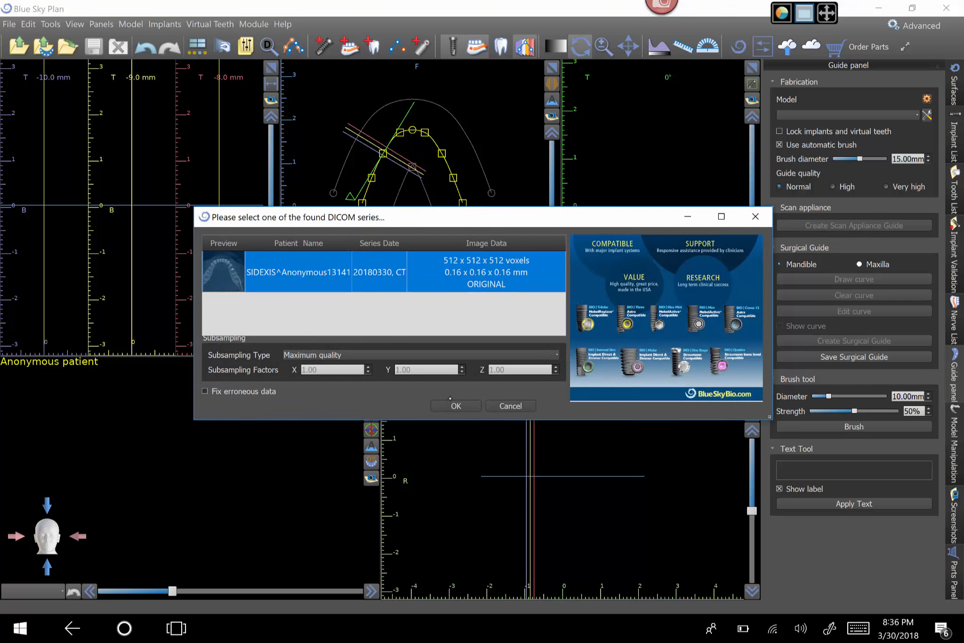
pyautogui.click(452, 404)
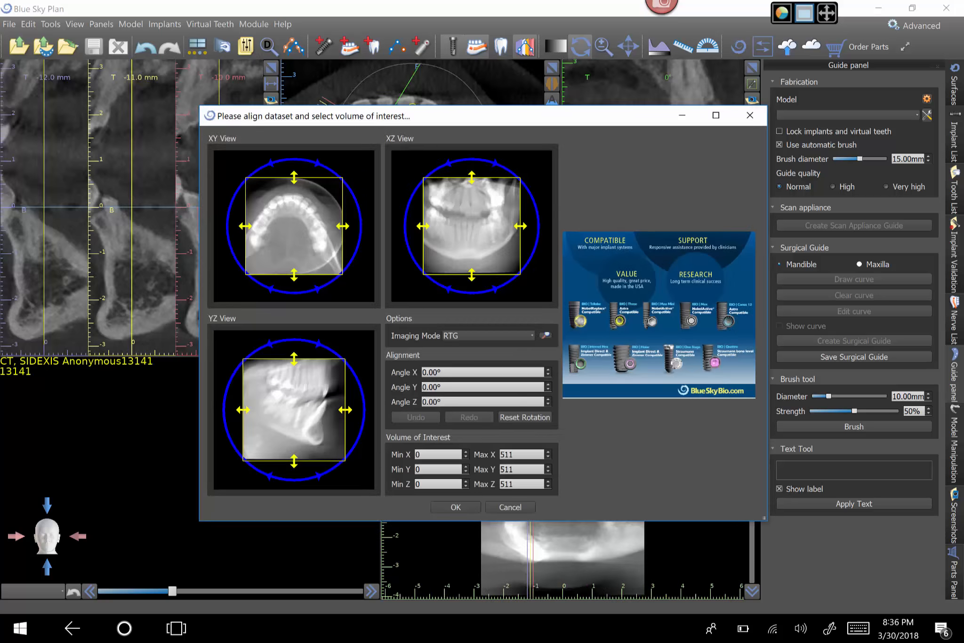
pyautogui.moveTo(231, 382); pyautogui.dragTo(226, 402)
pyautogui.click(441, 503)
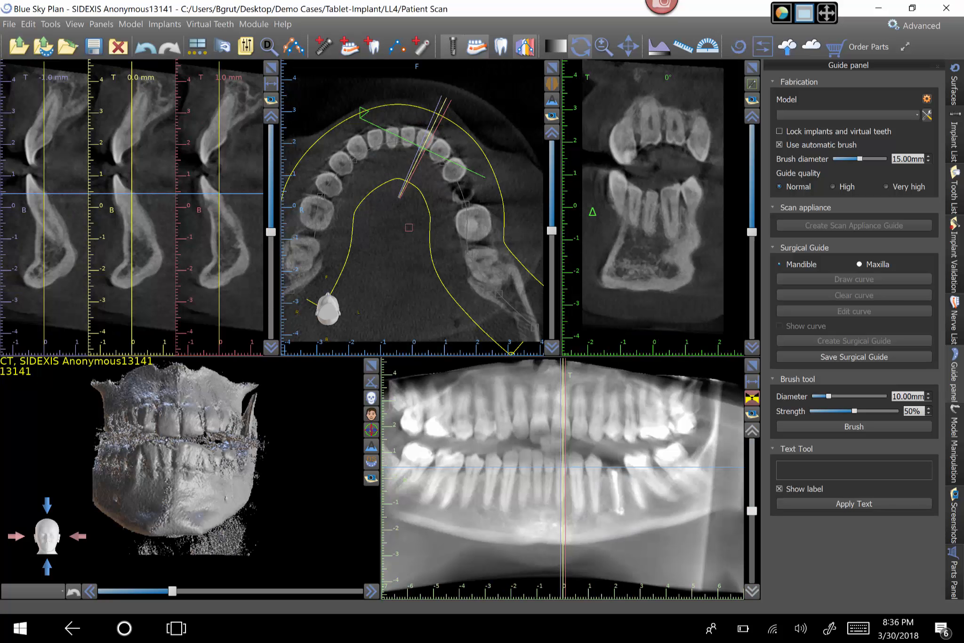
# Step: Raise the 3D surface's minimum density threshold to 1131 to clear the noise around both jaws
pyautogui.moveTo(171, 471); pyautogui.dragTo(160, 500)
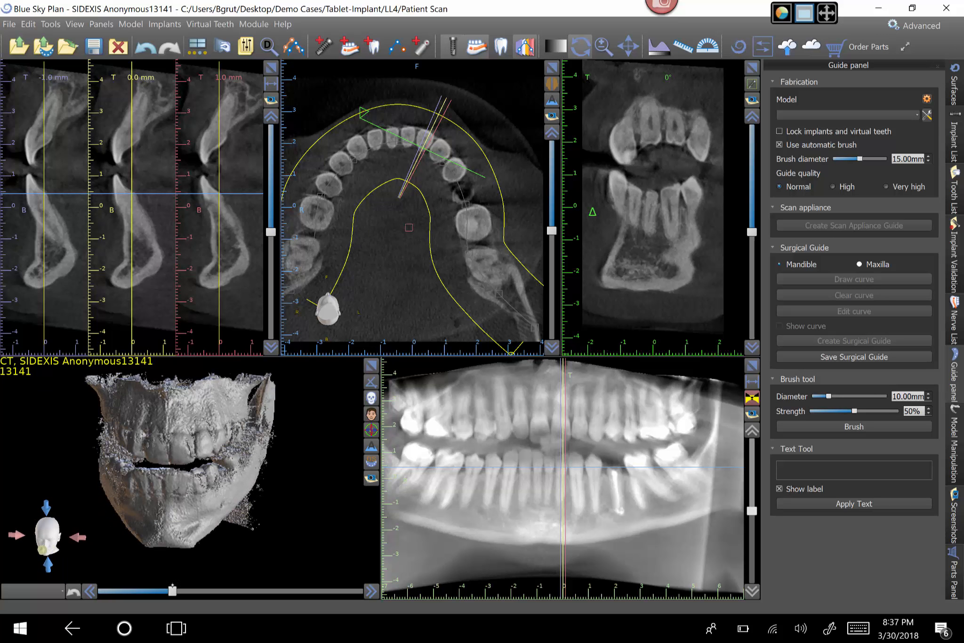
pyautogui.moveTo(173, 591); pyautogui.dragTo(201, 591)
pyautogui.moveTo(211, 471); pyautogui.dragTo(188, 471)
pyautogui.moveTo(116, 459); pyautogui.dragTo(192, 478)
# Step: Isolate the mandible in the Original CT surface so the upper jaw is removed from the 3D model
pyautogui.click(955, 87)
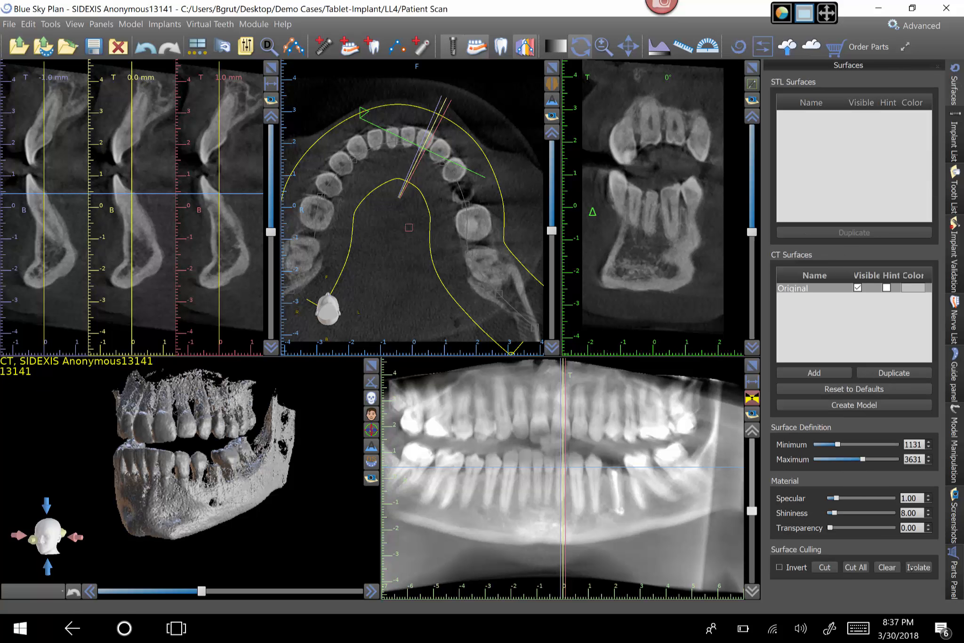
pyautogui.click(803, 288)
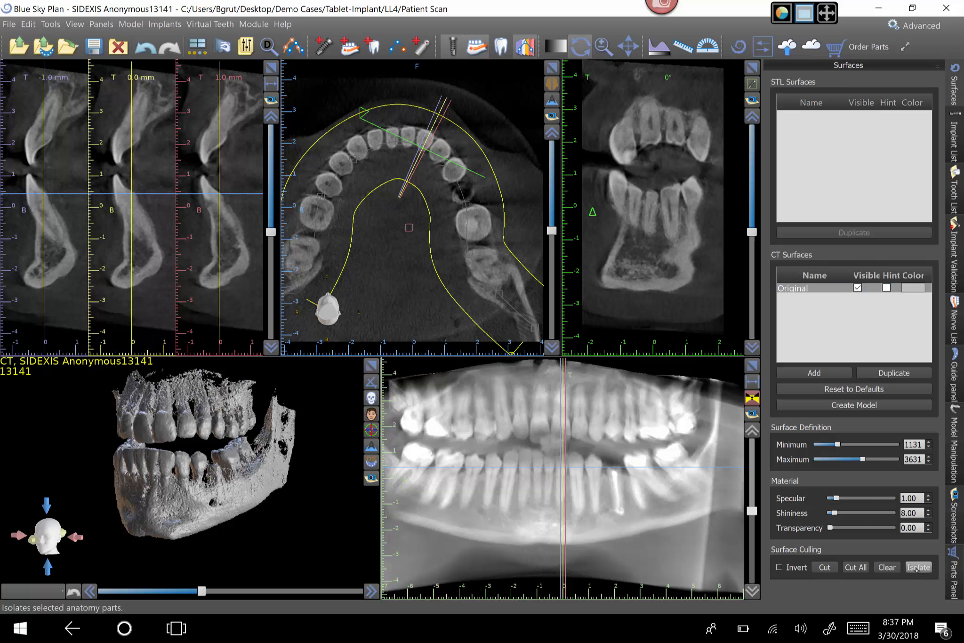
pyautogui.click(916, 567)
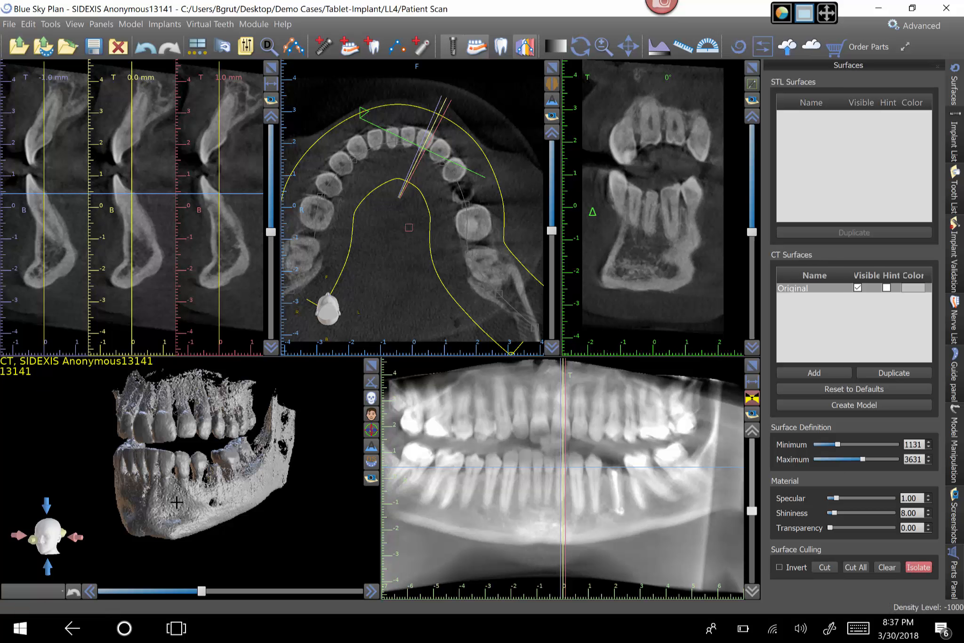
pyautogui.click(178, 507)
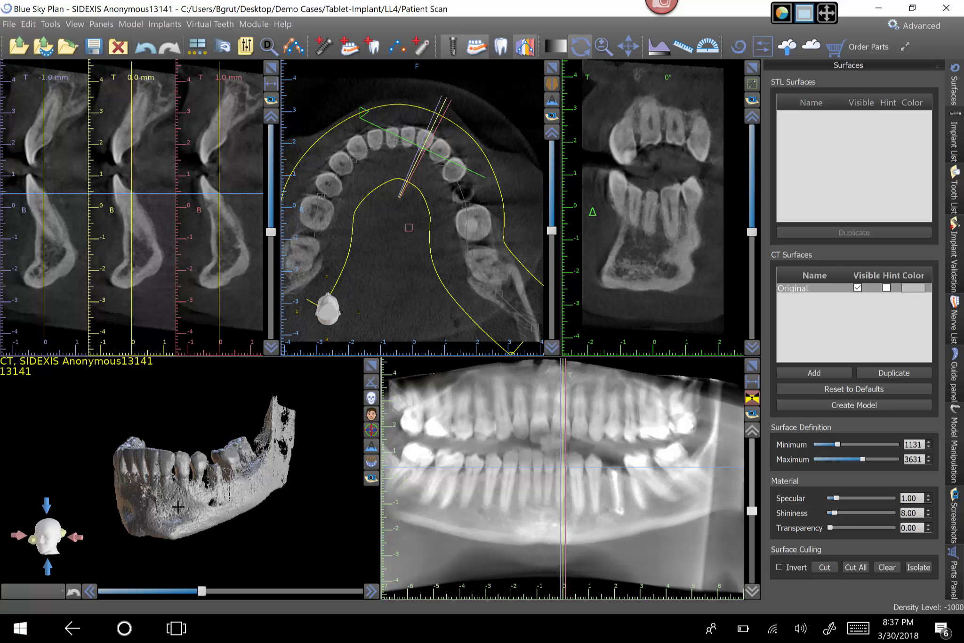
# Step: Import the STL model LL4-LowerModel.stl and cancel its matching-teeth alignment
pyautogui.click(9, 24)
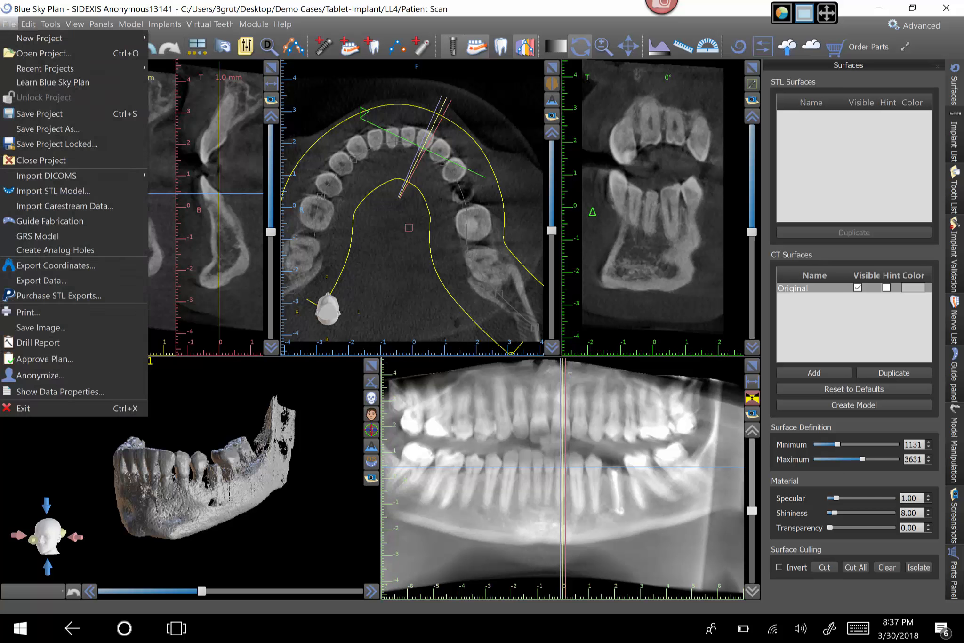
pyautogui.click(53, 191)
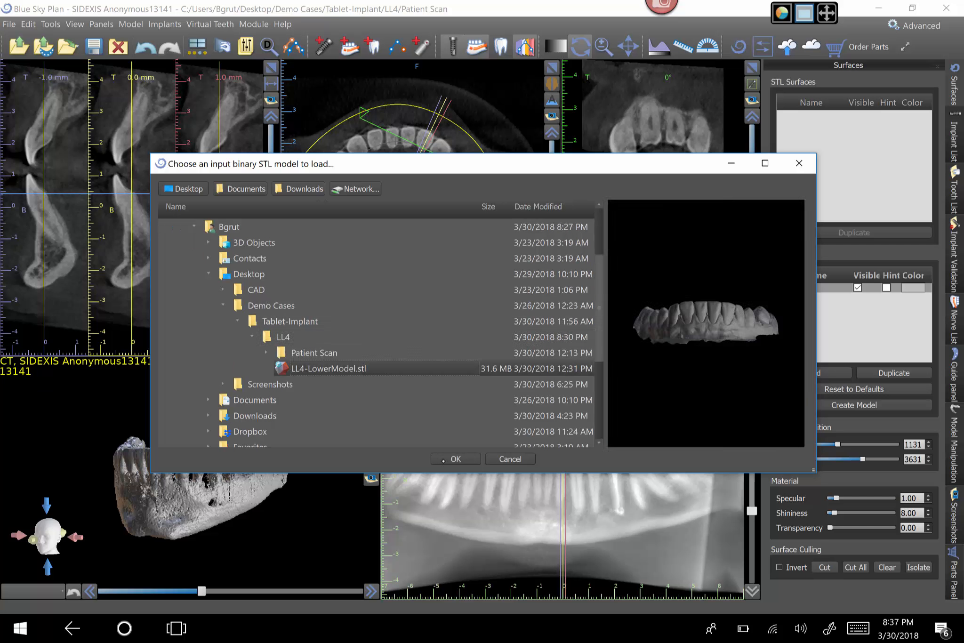
pyautogui.click(455, 459)
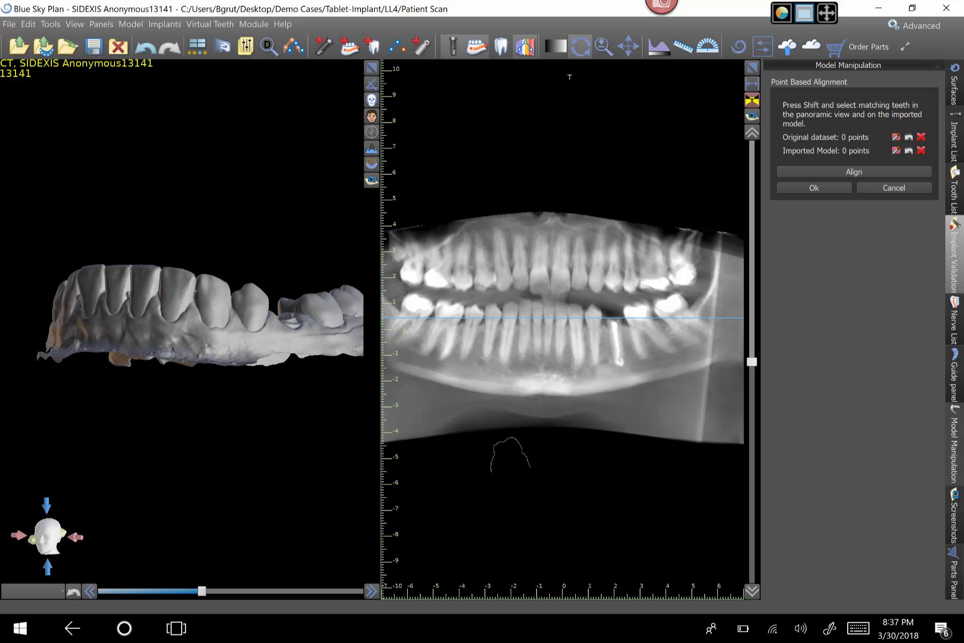
pyautogui.click(894, 187)
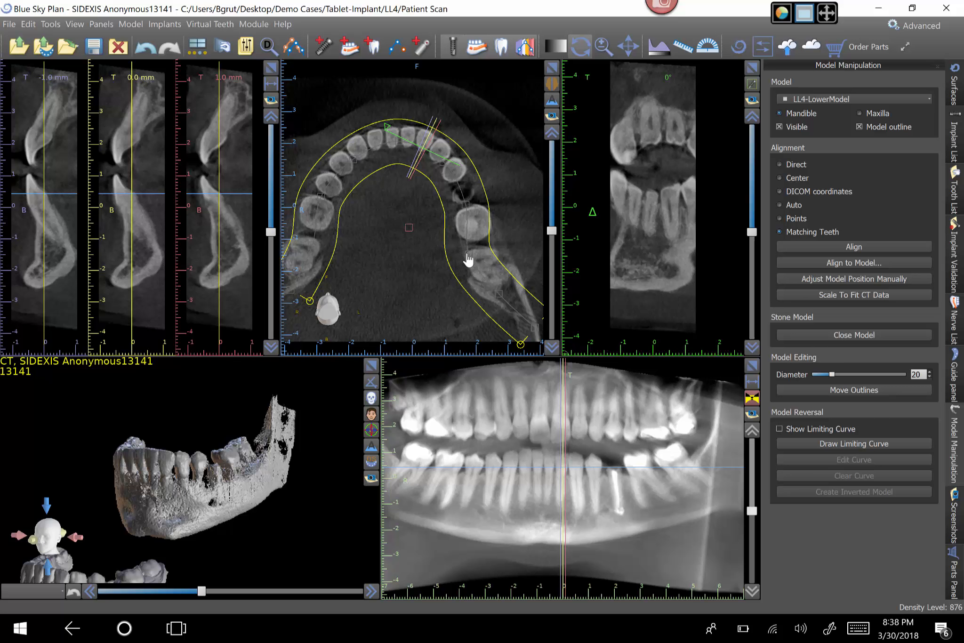
# Step: Adjust the panoramic curve's left posterior end along the mandible in the axial view and choose Points as the model alignment method
pyautogui.moveTo(467, 258)
pyautogui.mouseDown()
pyautogui.moveTo(485, 250)
pyautogui.moveTo(460, 254)
pyautogui.mouseUp()
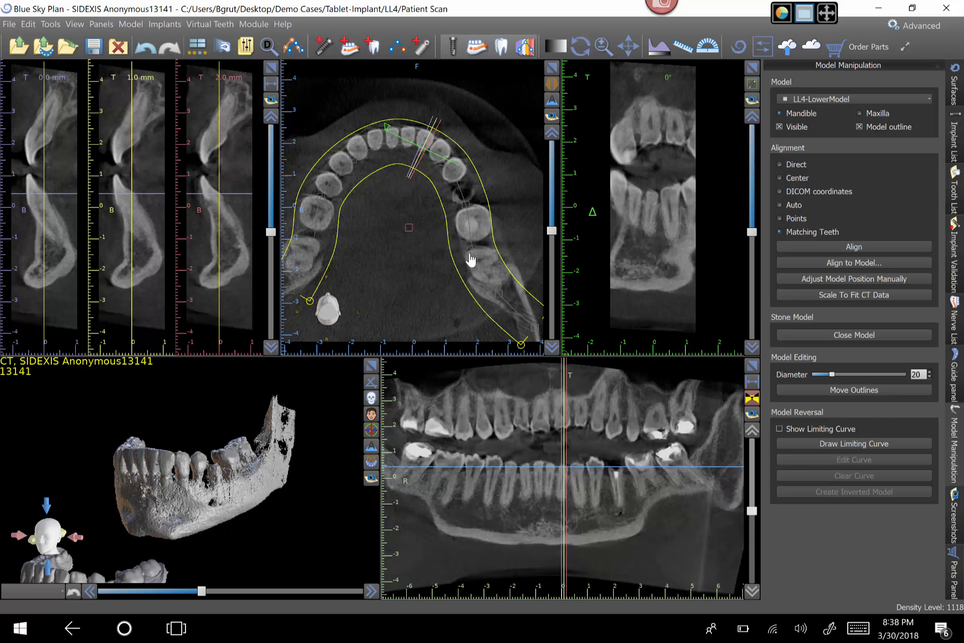
pyautogui.click(478, 254)
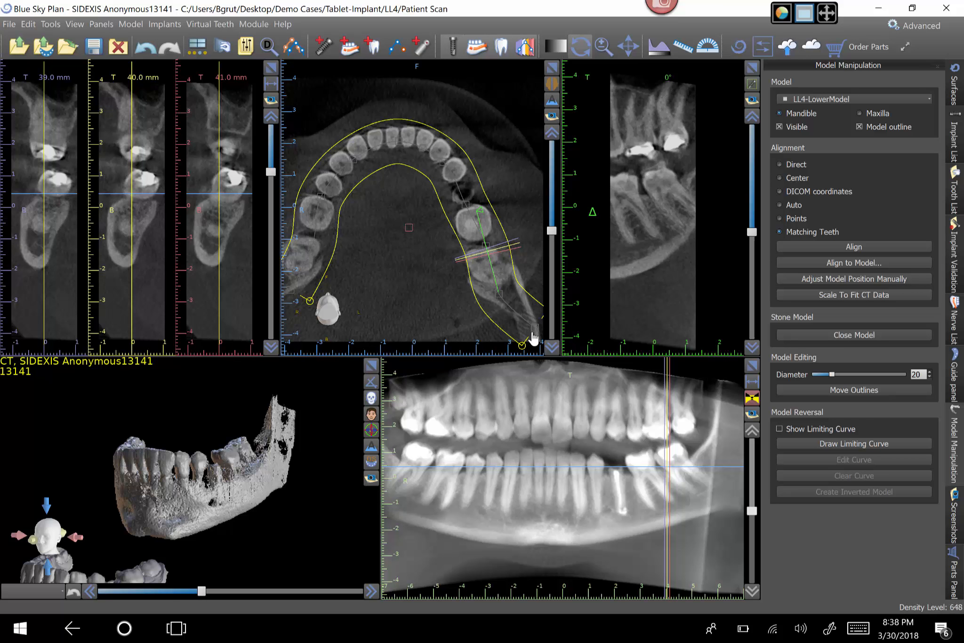
pyautogui.moveTo(528, 341); pyautogui.dragTo(514, 350)
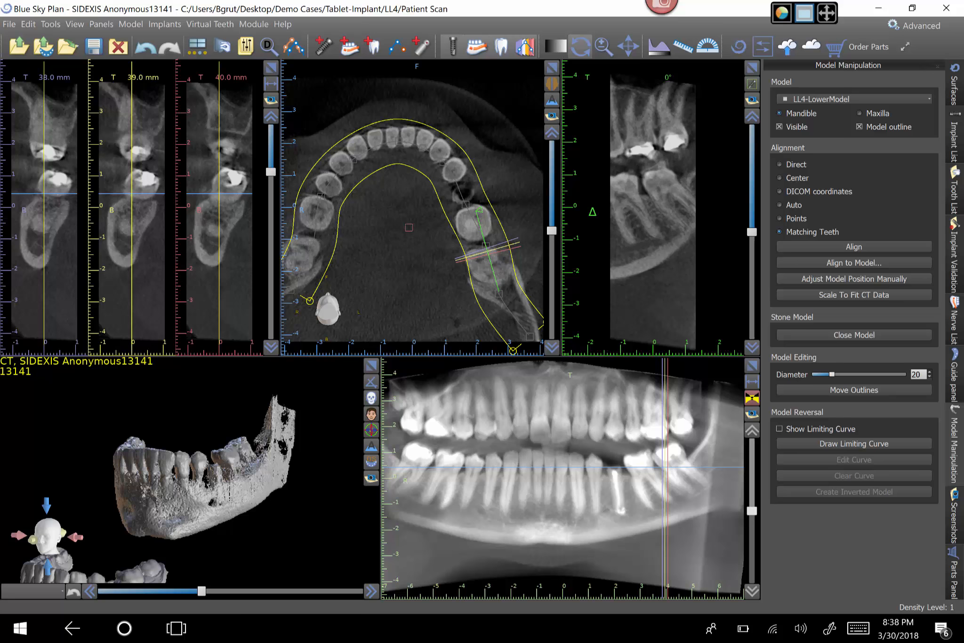
pyautogui.click(796, 219)
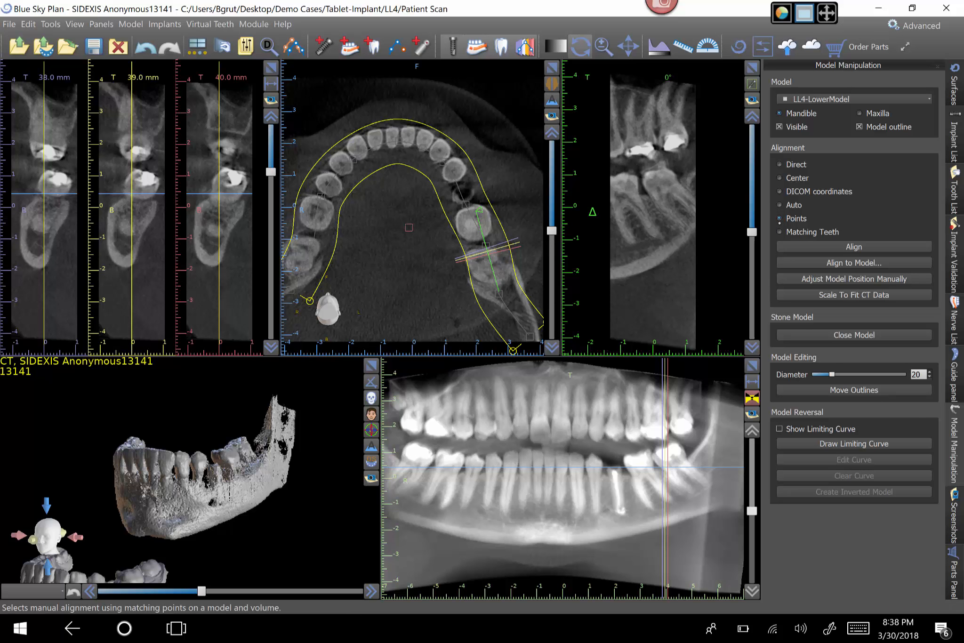
pyautogui.click(809, 247)
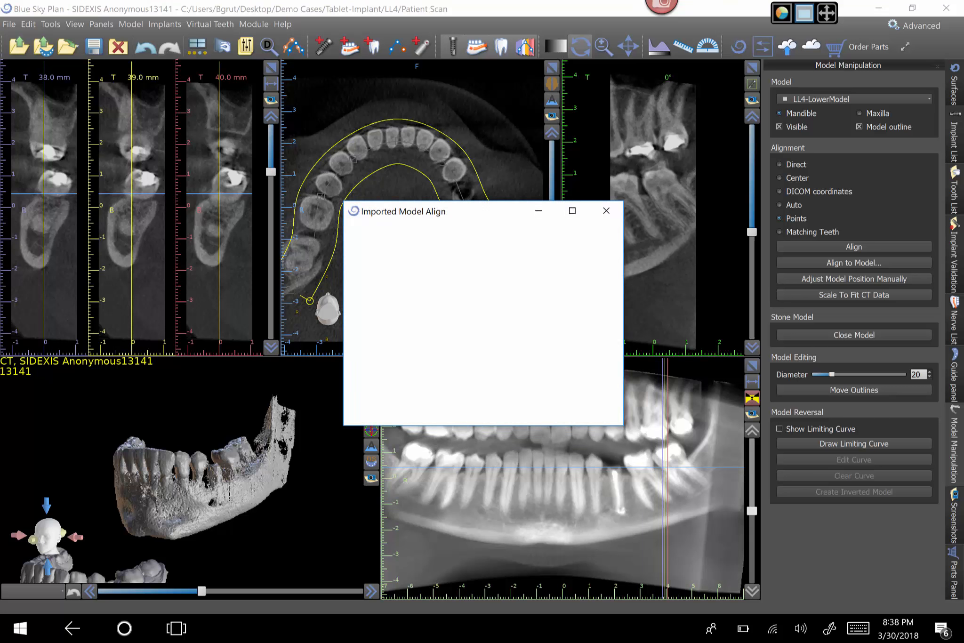
pyautogui.click(572, 210)
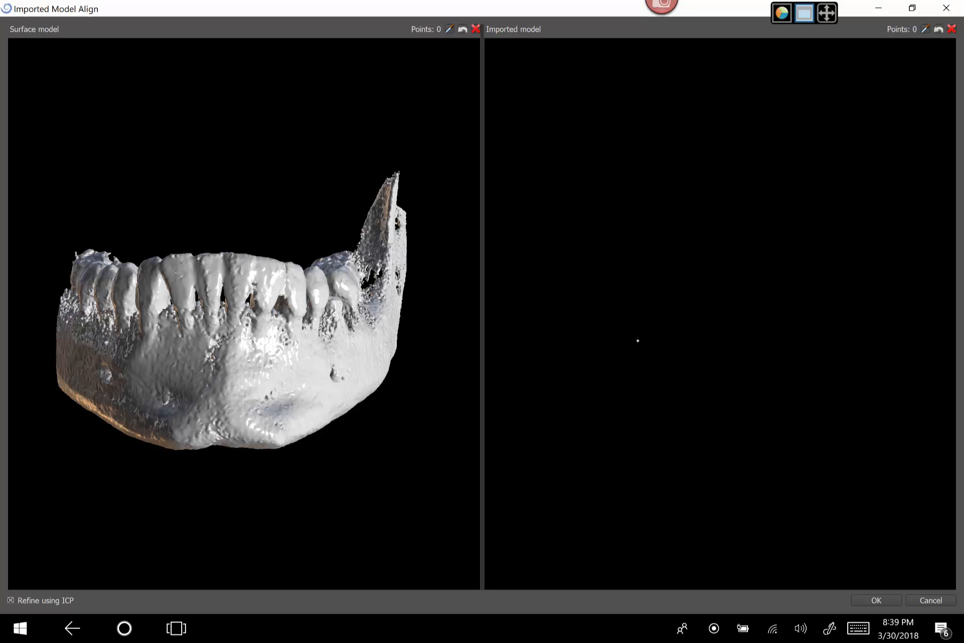
pyautogui.moveTo(890, 159); pyautogui.dragTo(810, 195)
pyautogui.moveTo(767, 227); pyautogui.dragTo(801, 206)
pyautogui.rightClick(712, 244)
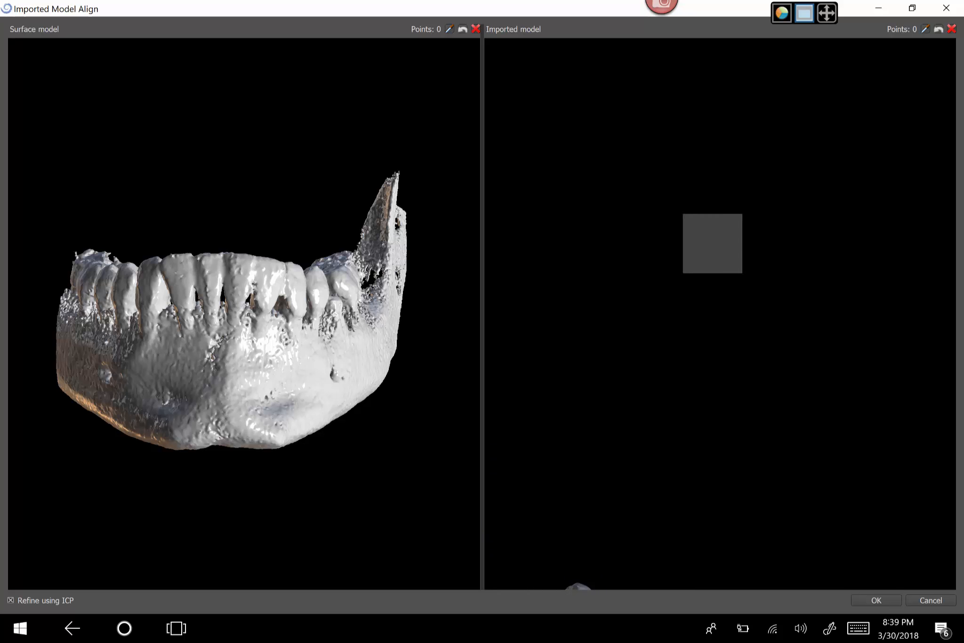
pyautogui.moveTo(712, 243); pyautogui.dragTo(716, 267, button='right')
pyautogui.moveTo(716, 294); pyautogui.dragTo(851, 373)
pyautogui.moveTo(595, 418)
pyautogui.mouseDown()
pyautogui.moveTo(591, 377)
pyautogui.moveTo(595, 416)
pyautogui.mouseUp()
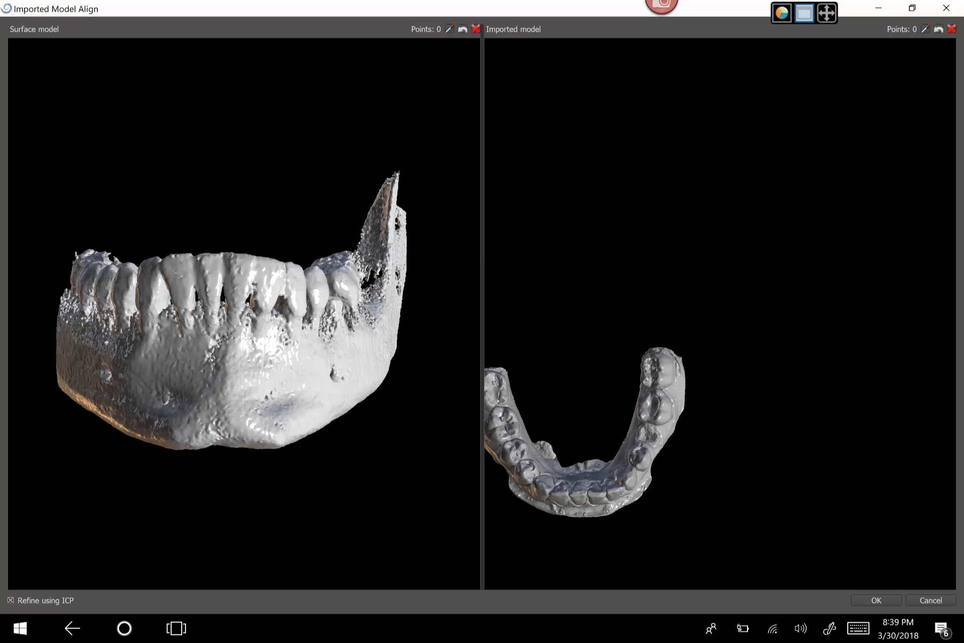
pyautogui.click(947, 8)
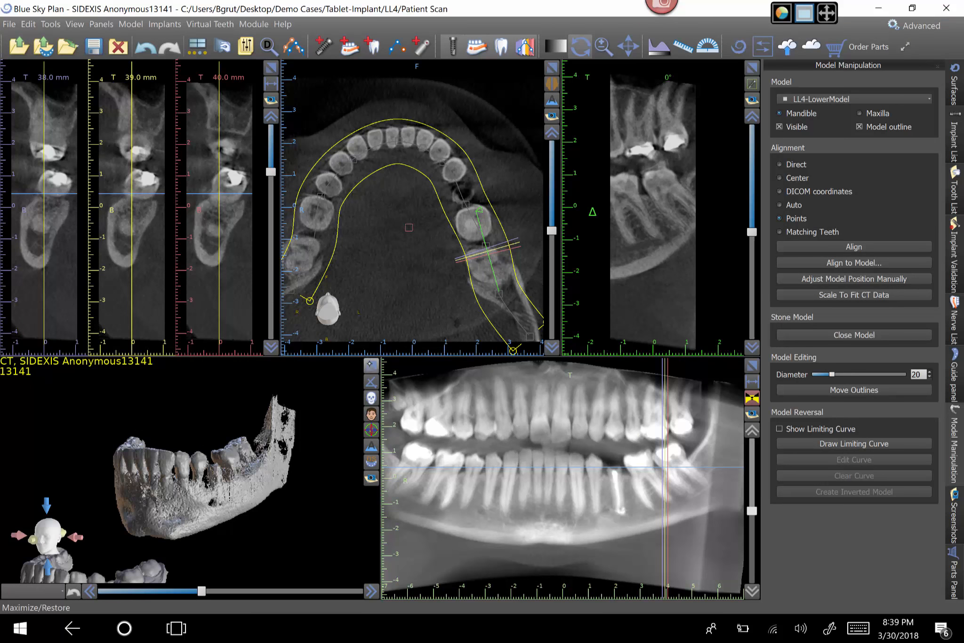
# Step: Maximize the 3D view and, seen from above, manually move the imported lower model sideways and backward over the CT dental arch
pyautogui.click(371, 366)
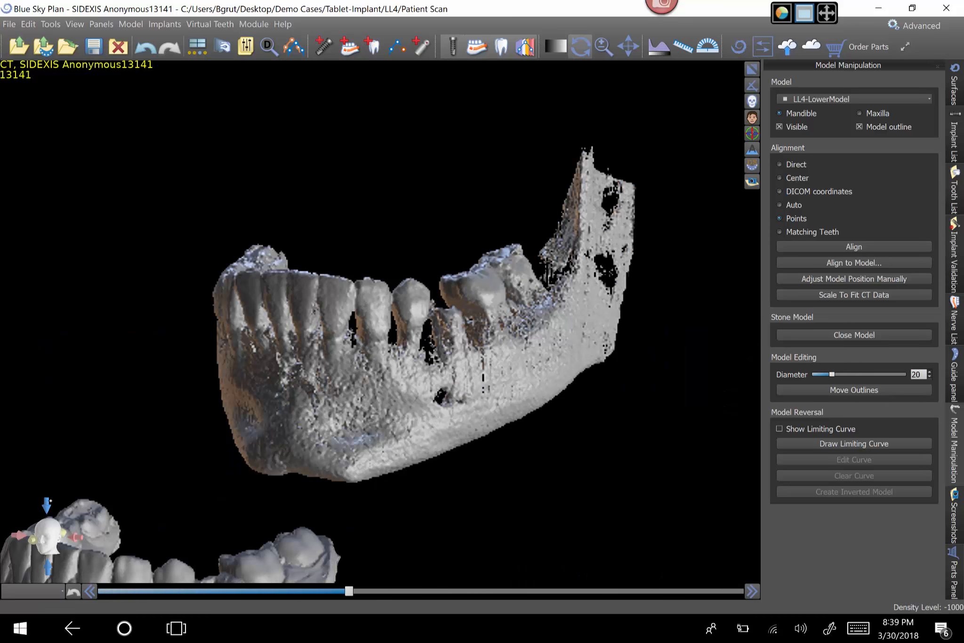
pyautogui.click(46, 505)
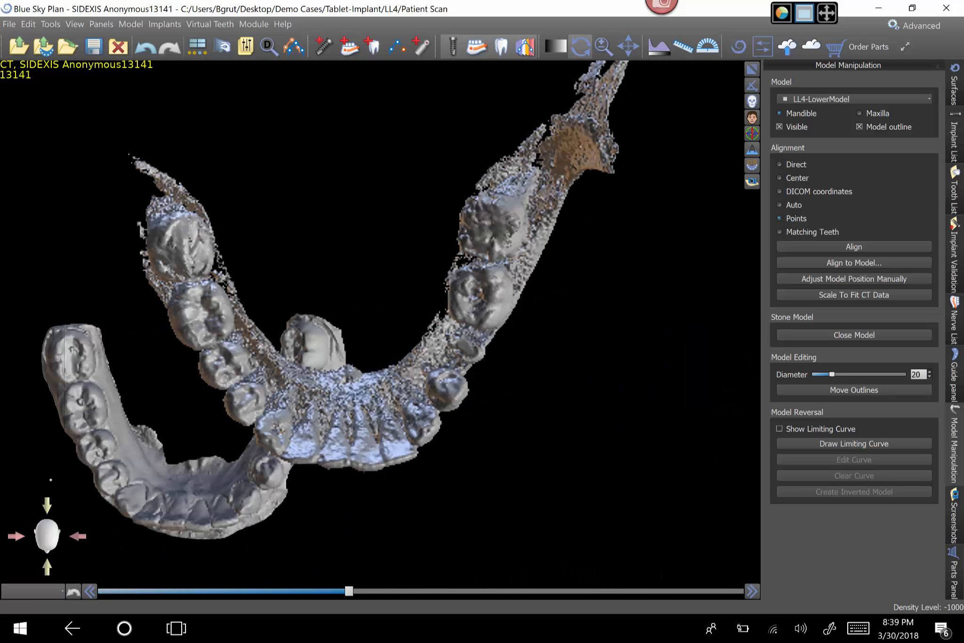
pyautogui.click(811, 279)
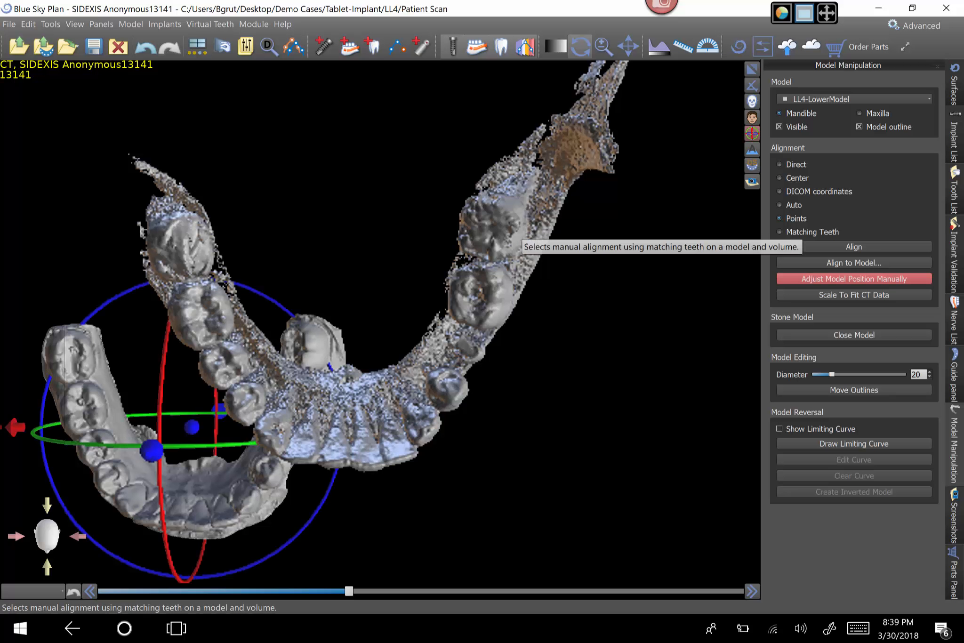
pyautogui.moveTo(16, 429); pyautogui.dragTo(188, 427)
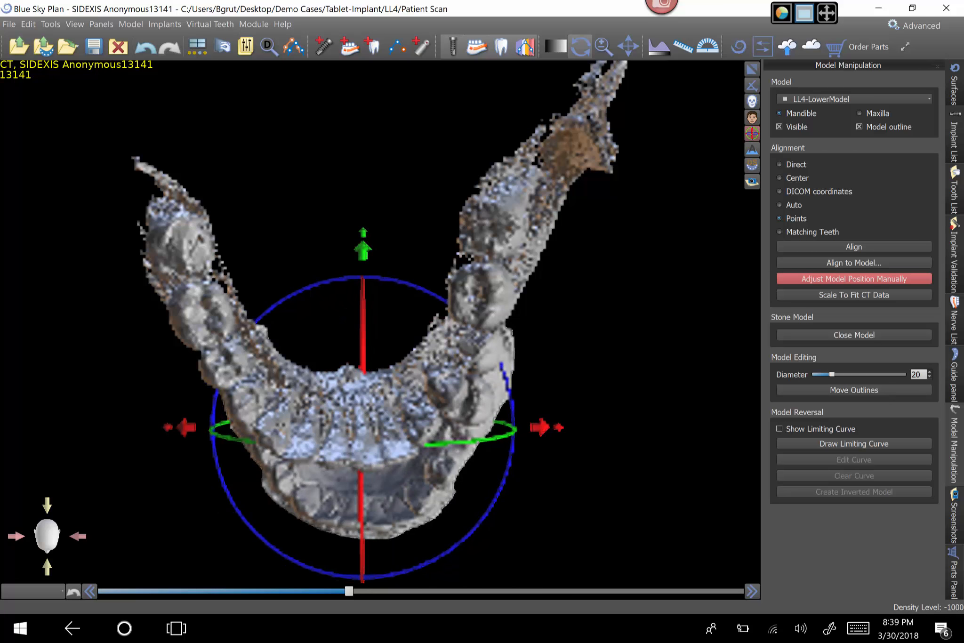
pyautogui.moveTo(363, 249); pyautogui.dragTo(364, 162)
# Step: Raise the imported model in the side view to the level of the CT teeth and check its position from the front
pyautogui.click(79, 536)
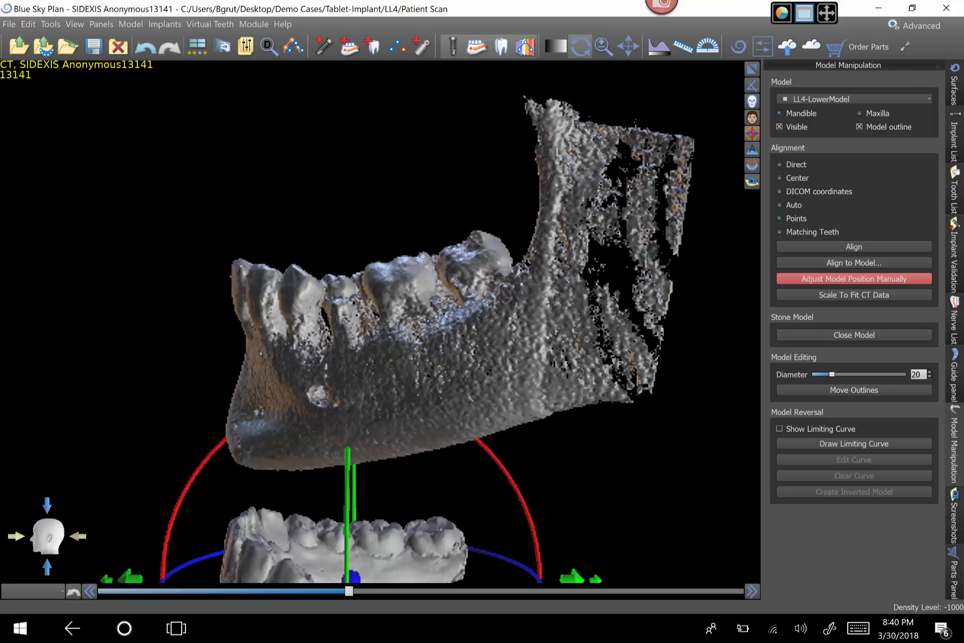
pyautogui.moveTo(154, 283); pyautogui.dragTo(154, 342, button='right')
pyautogui.moveTo(284, 526); pyautogui.dragTo(285, 309)
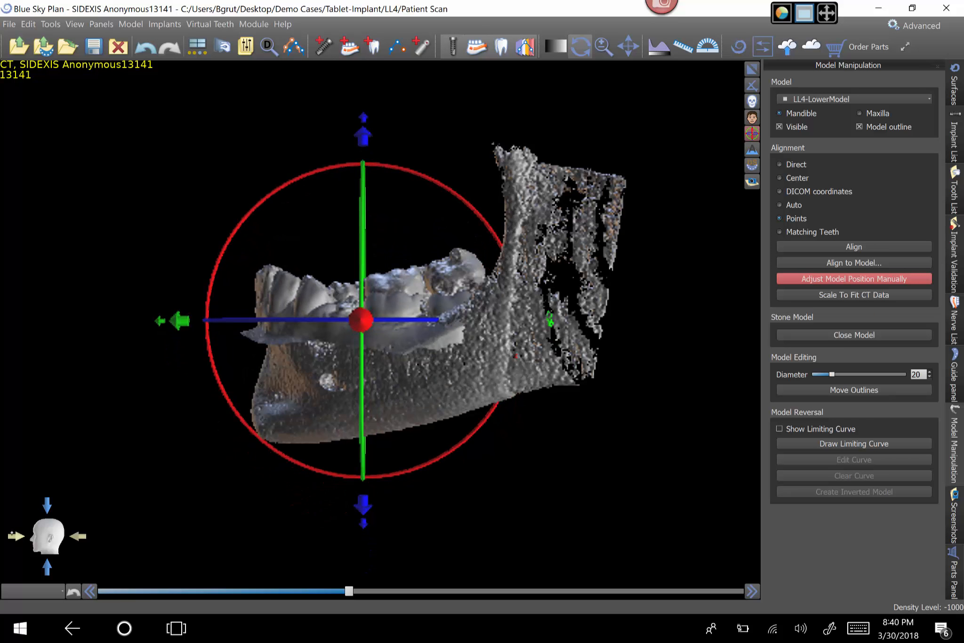
pyautogui.moveTo(12, 533); pyautogui.dragTo(80, 512)
pyautogui.click(16, 536)
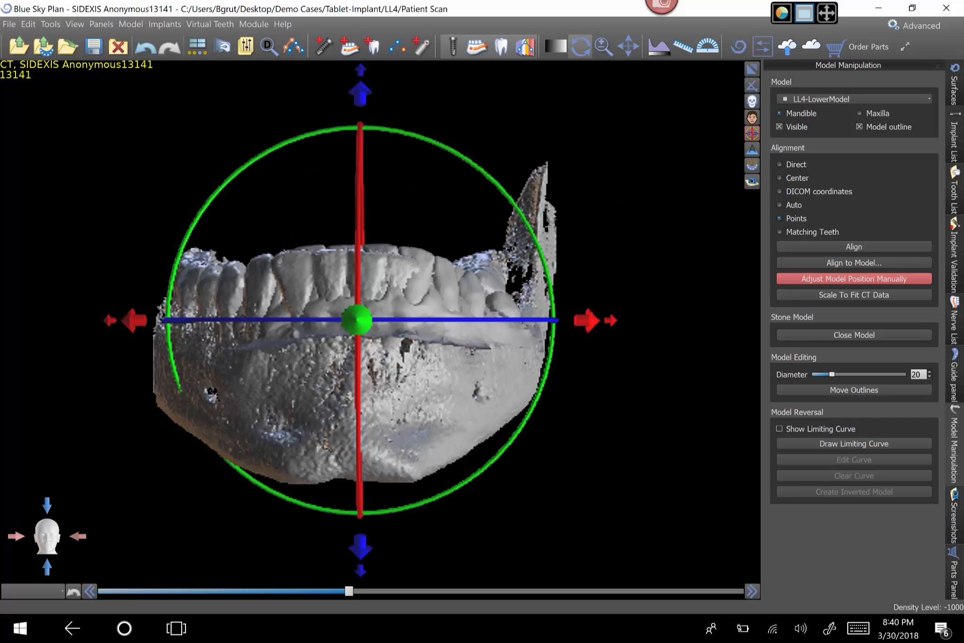
# Step: Start the point-based alignment in a maximized window and show both models from the occlusal side, with the surface model enlarged
pyautogui.click(799, 246)
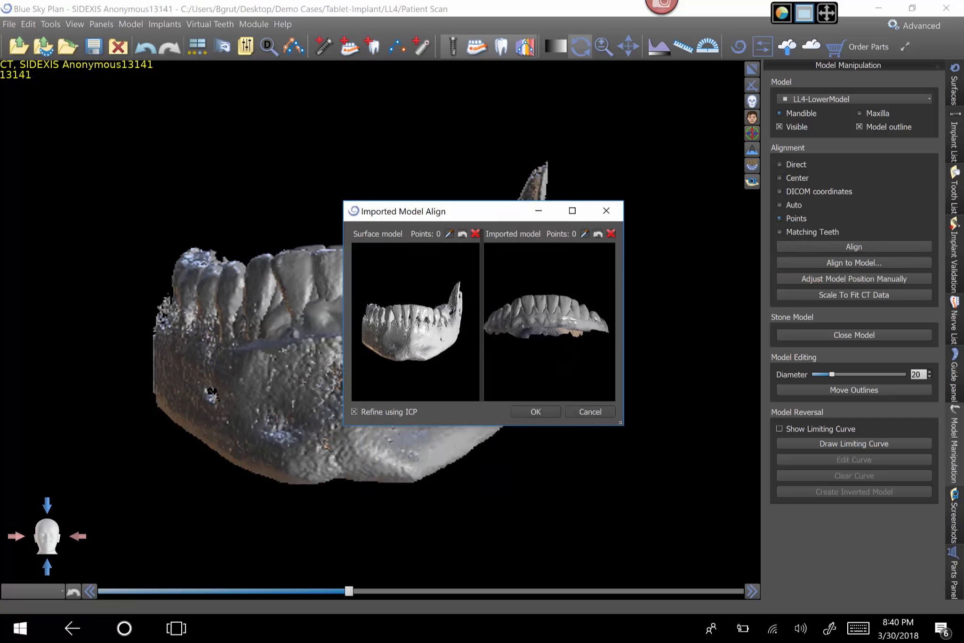
pyautogui.click(572, 210)
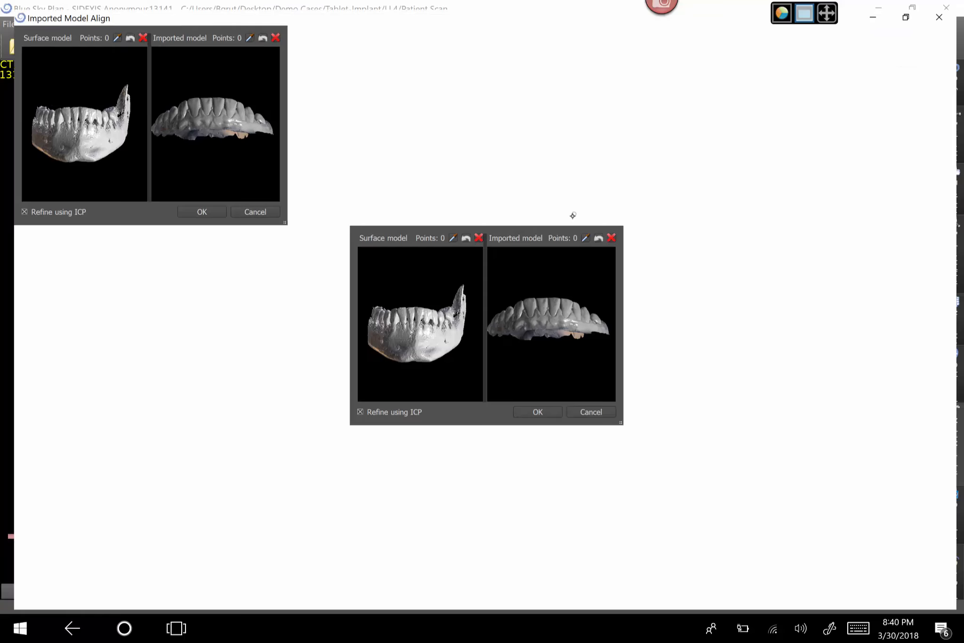
pyautogui.moveTo(690, 229); pyautogui.dragTo(791, 327)
pyautogui.moveTo(237, 329); pyautogui.dragTo(243, 532)
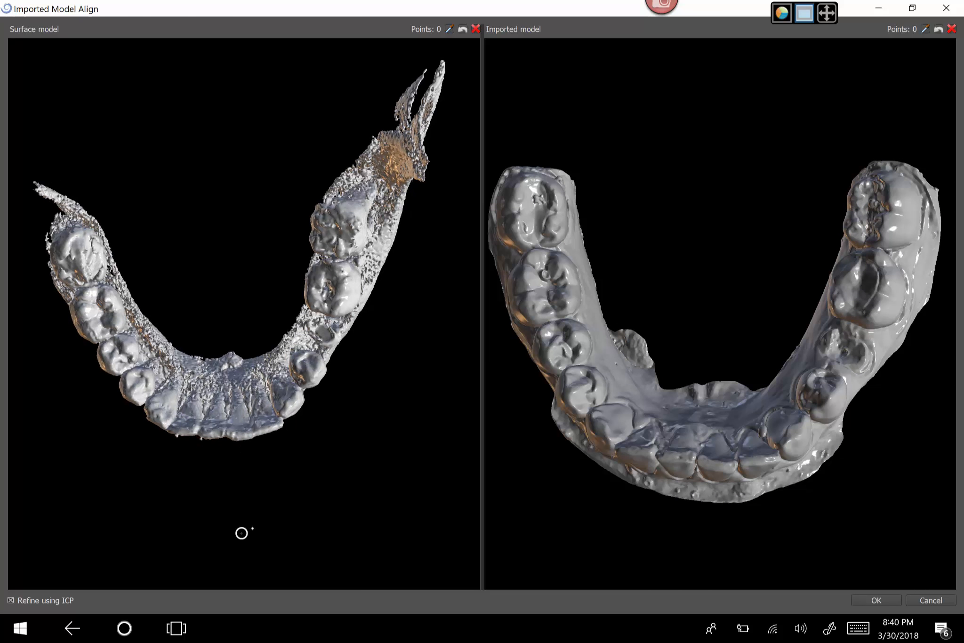
pyautogui.doubleClick(206, 294)
pyautogui.doubleClick(206, 295)
pyautogui.doubleClick(205, 294)
pyautogui.doubleClick(205, 294)
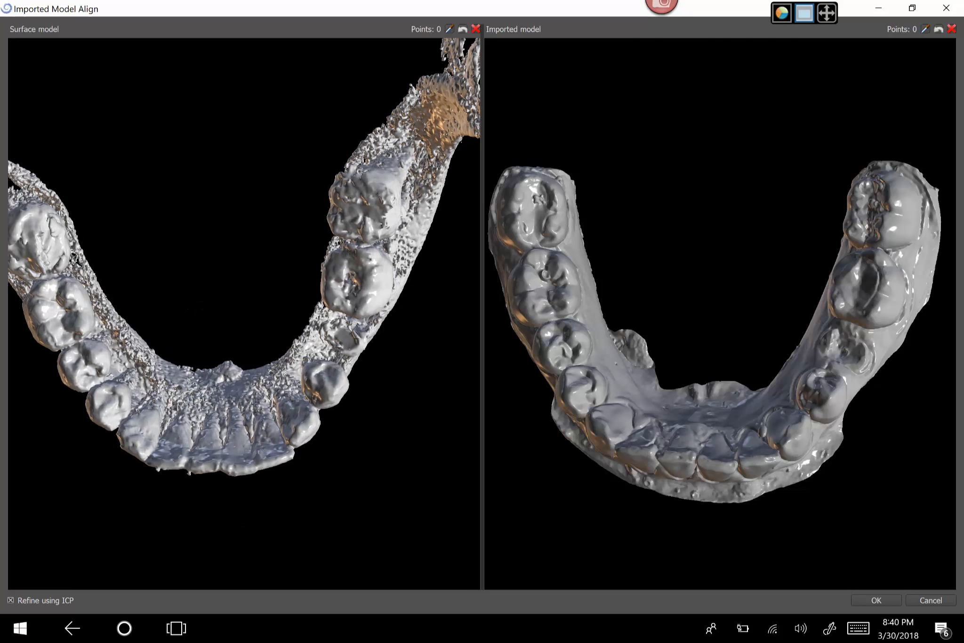
# Step: Place five alignment points on the surface model: right first molar, right second premolar, right canine, left canine and left first molar
pyautogui.click(449, 29)
pyautogui.click(449, 29)
pyautogui.click(71, 293)
pyautogui.click(94, 357)
pyautogui.click(130, 442)
pyautogui.click(304, 433)
pyautogui.click(371, 280)
# Step: Place the five matching points on the same teeth of the imported model and run the alignment with ICP refinement
pyautogui.click(558, 268)
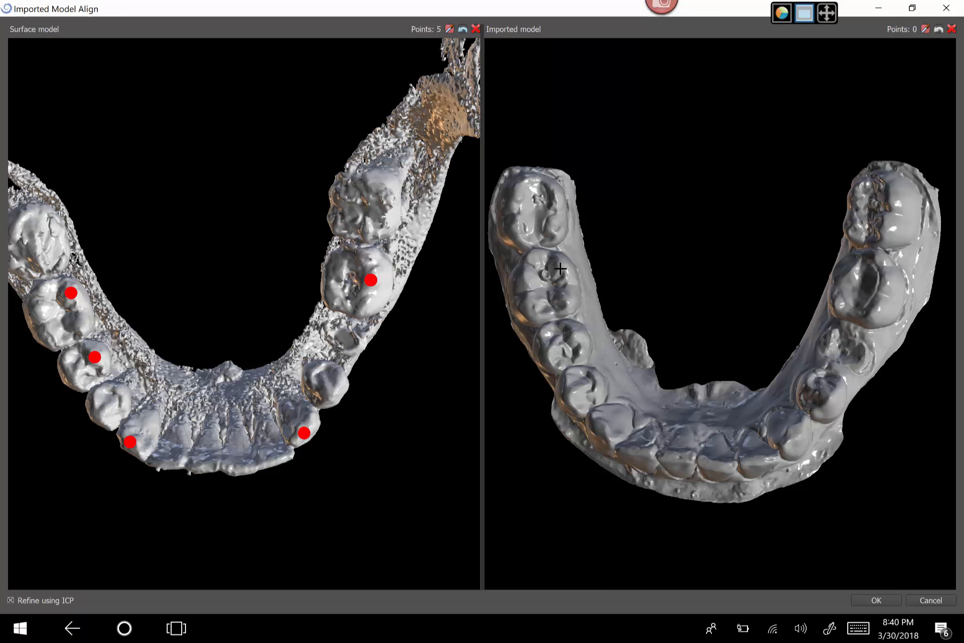
pyautogui.click(573, 335)
pyautogui.click(600, 427)
pyautogui.click(794, 433)
pyautogui.click(885, 282)
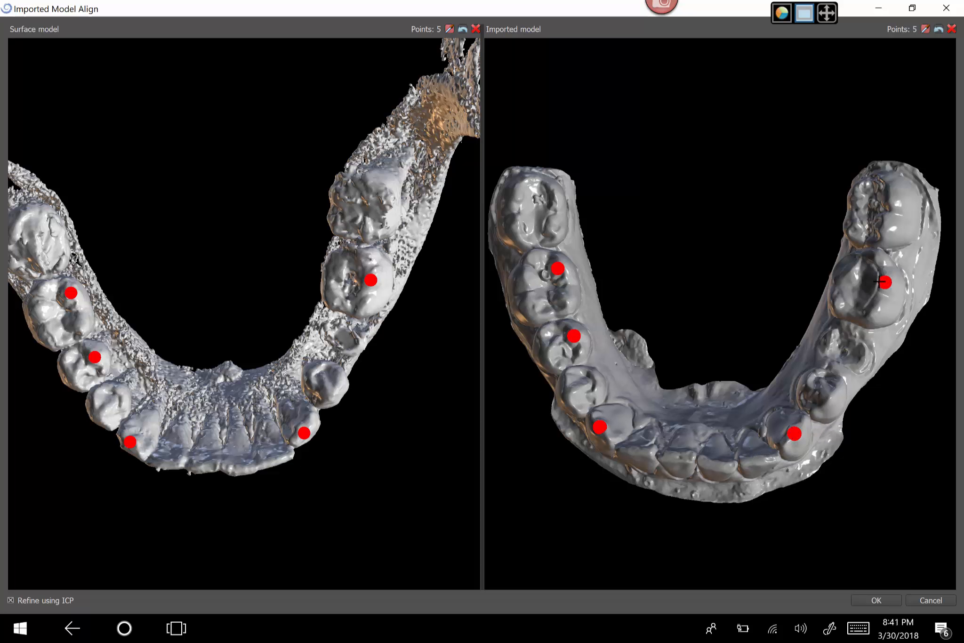
pyautogui.click(874, 600)
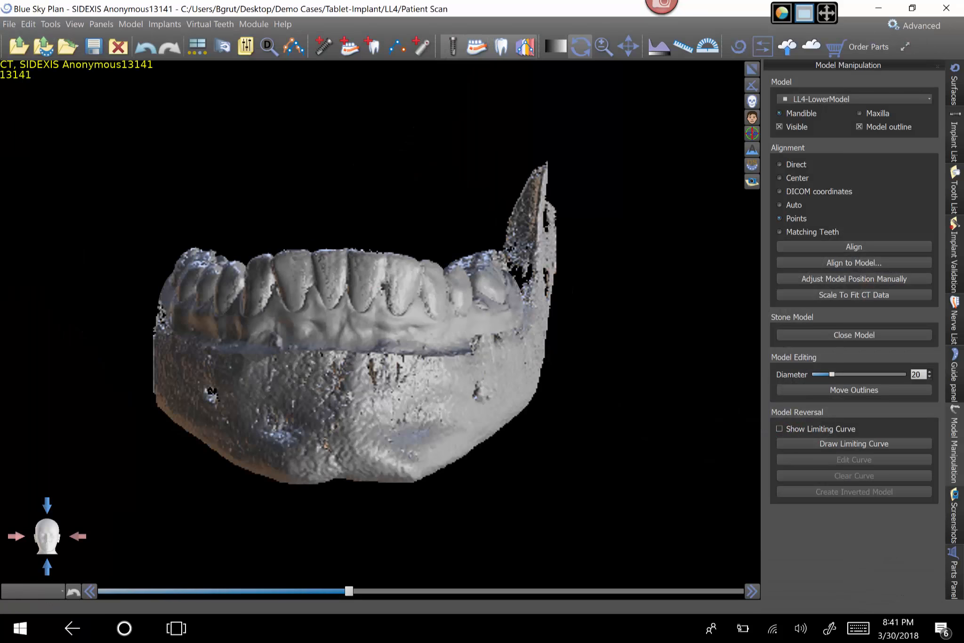
# Step: Color the LL4-LowerModel surface yellow and compare its outline with the CT teeth in the enlarged cross-sections along the arch
pyautogui.click(753, 70)
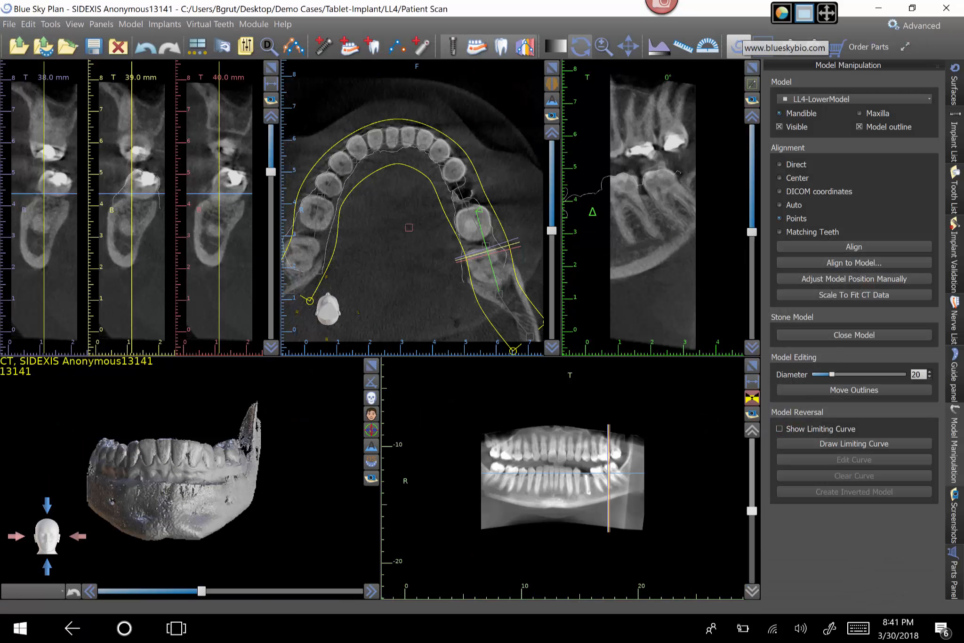
pyautogui.click(271, 69)
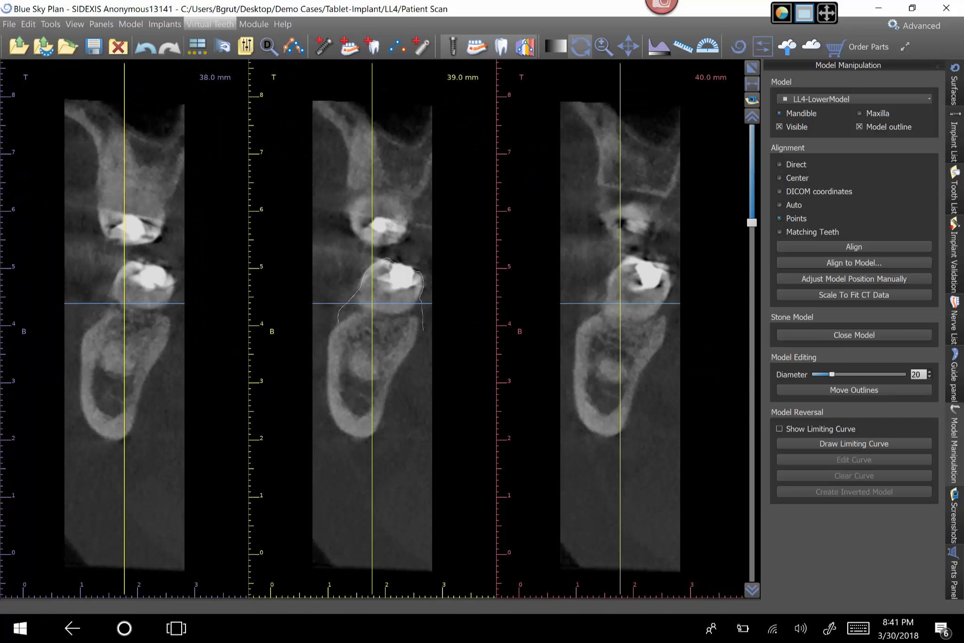
pyautogui.click(954, 88)
pyautogui.click(897, 113)
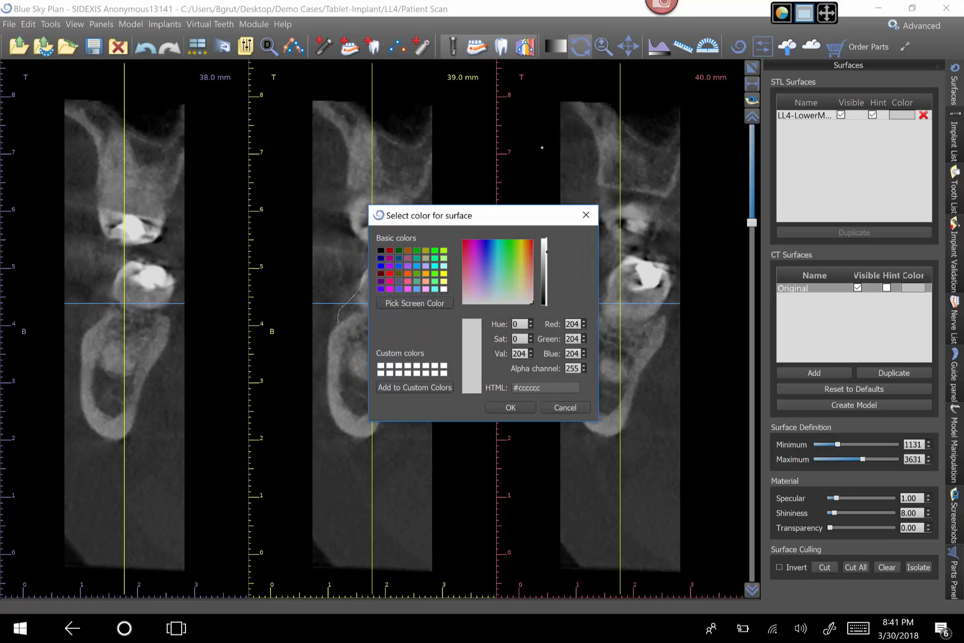
pyautogui.click(444, 273)
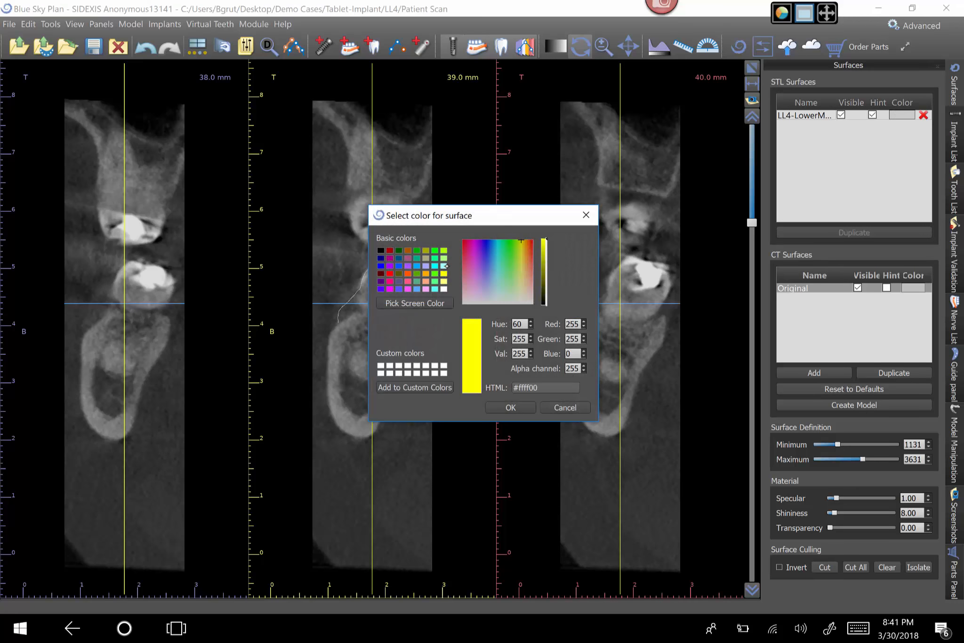
pyautogui.click(511, 407)
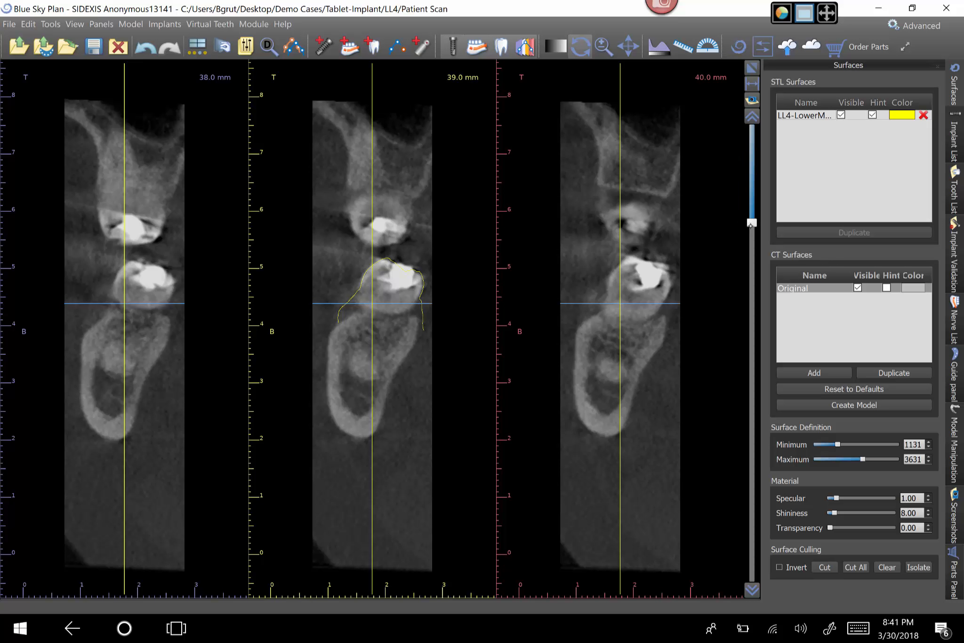
pyautogui.moveTo(749, 224); pyautogui.dragTo(752, 520)
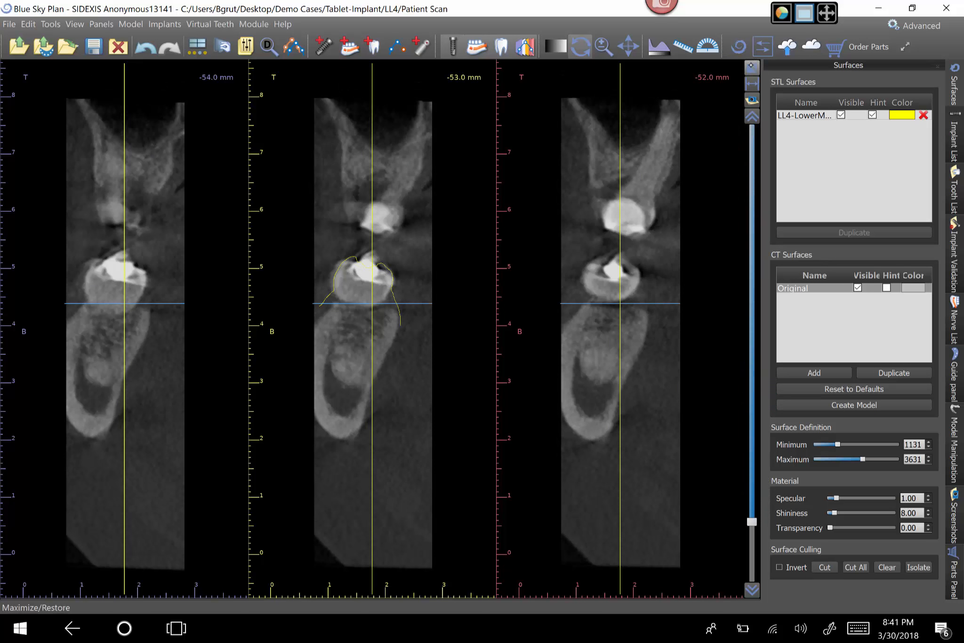
pyautogui.click(752, 67)
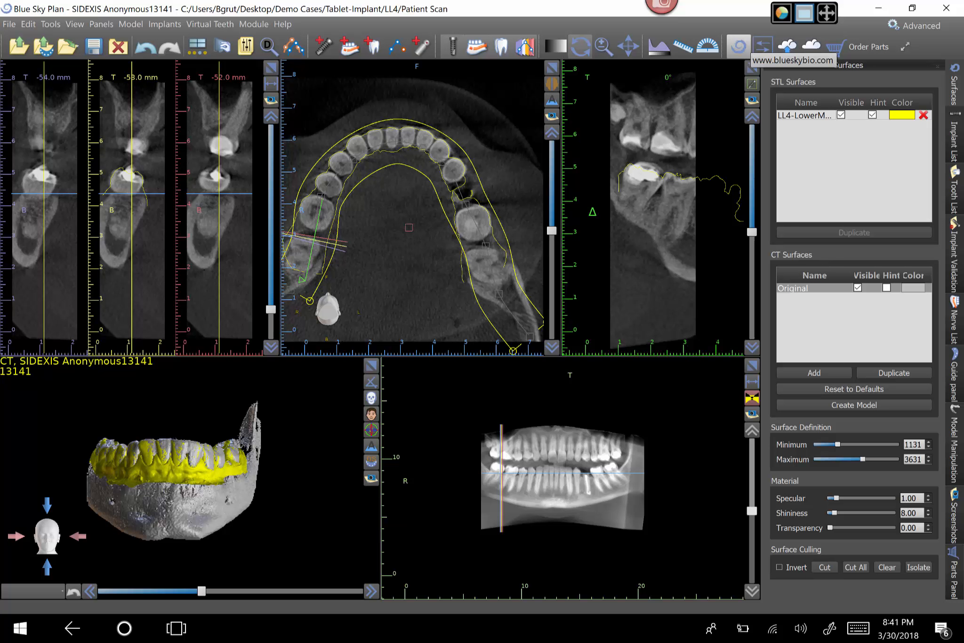
# Step: Hide the Original CT surface and turn the lower model to show its chewing surfaces
pyautogui.moveTo(270, 508); pyautogui.dragTo(199, 536)
pyautogui.click(858, 287)
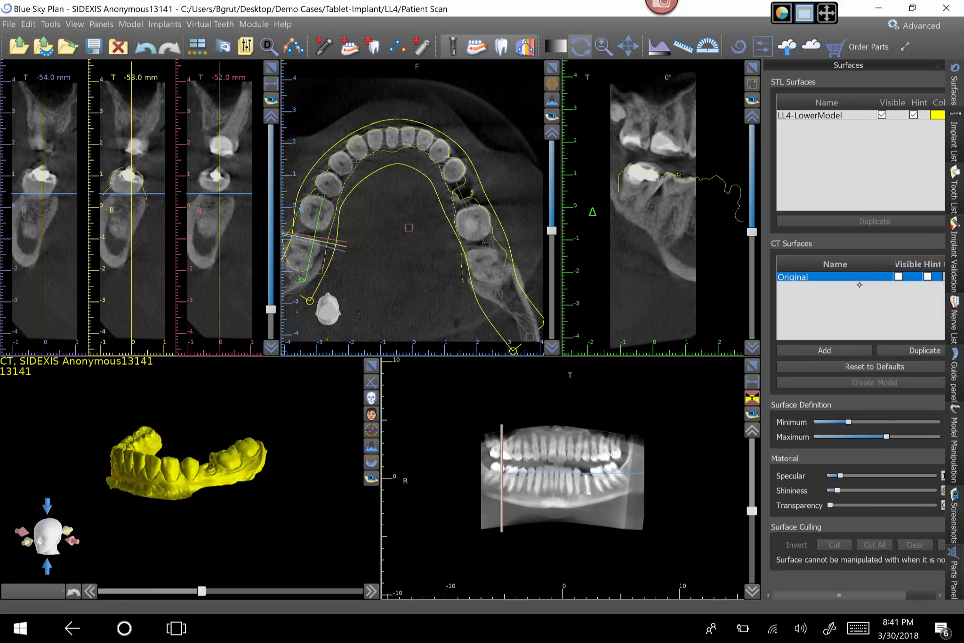
pyautogui.moveTo(256, 534); pyautogui.dragTo(200, 536)
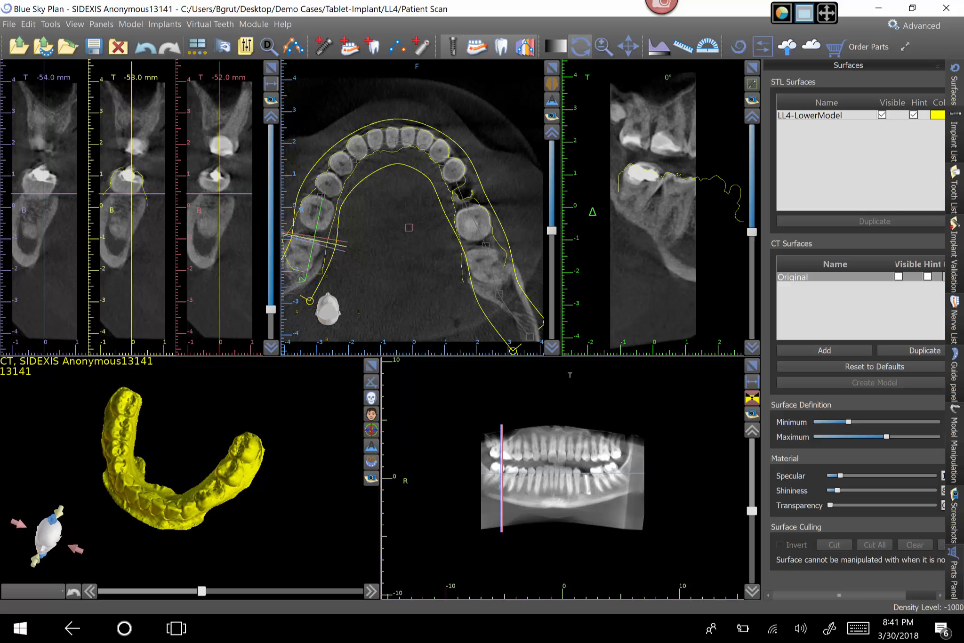
# Step: Bring the cross-sections to the left mental foramen at 16.0 mm and detect the left mandibular nerve from there
pyautogui.click(584, 490)
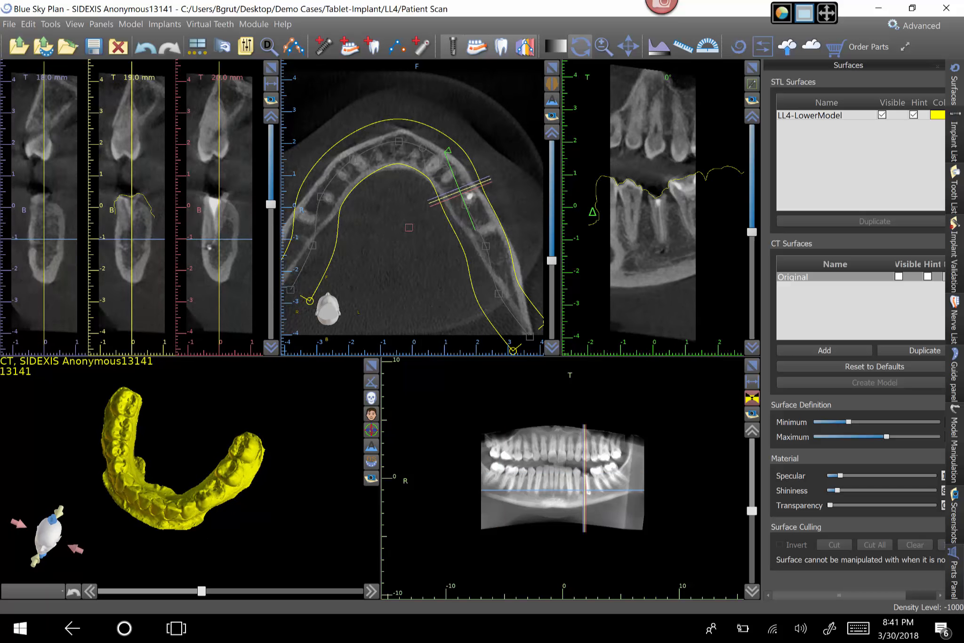
pyautogui.scroll(1, 685, 486)
pyautogui.scroll(5, 685, 486)
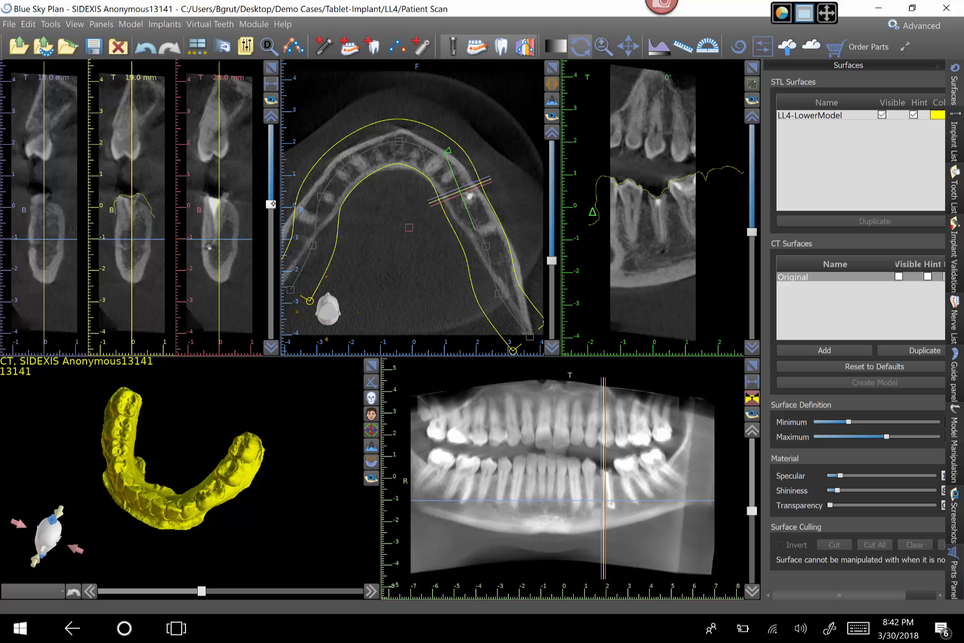
pyautogui.moveTo(272, 206); pyautogui.dragTo(270, 207)
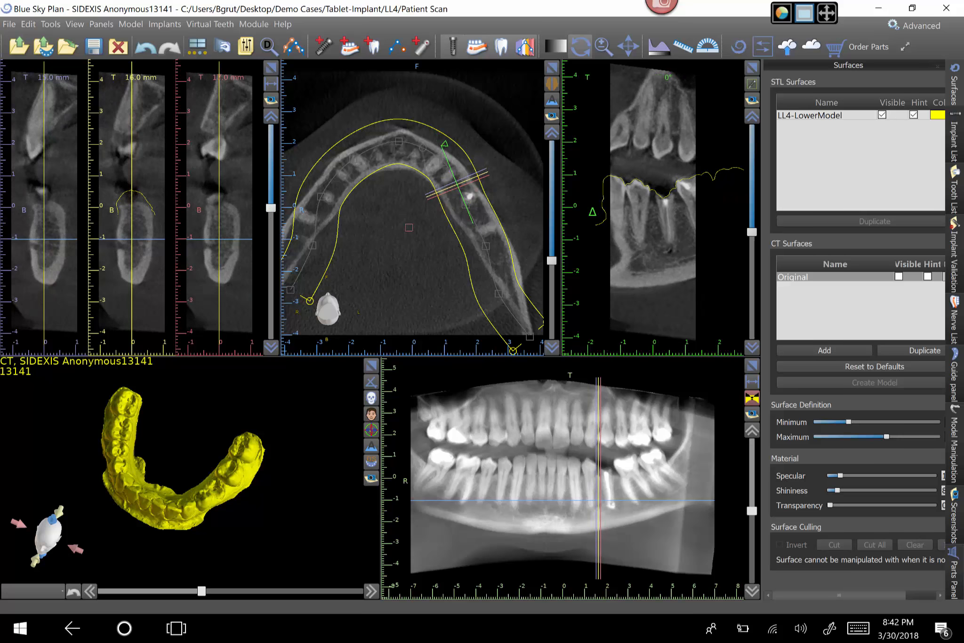
pyautogui.click(349, 46)
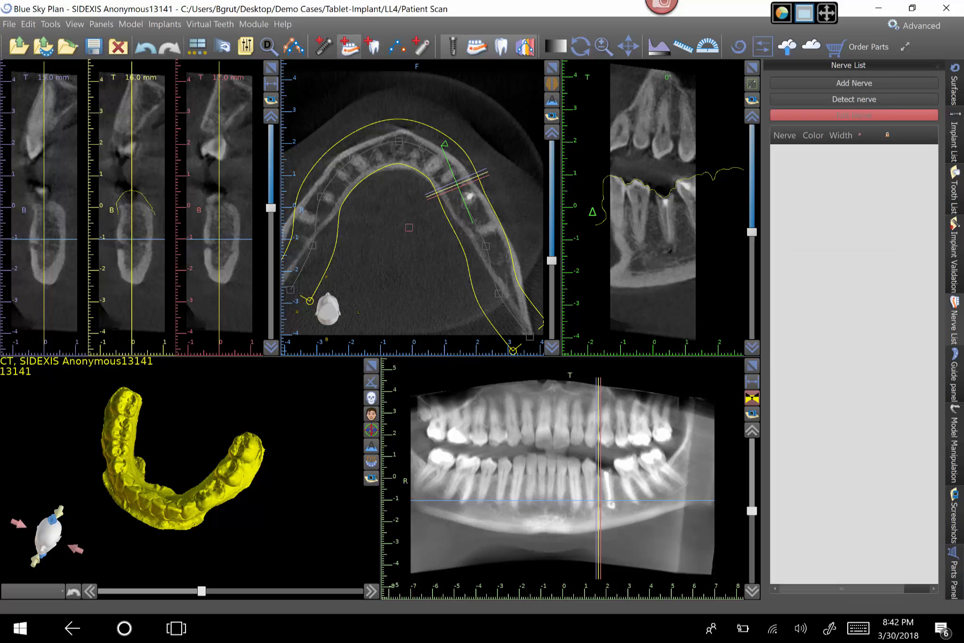
pyautogui.click(803, 99)
pyautogui.click(119, 244)
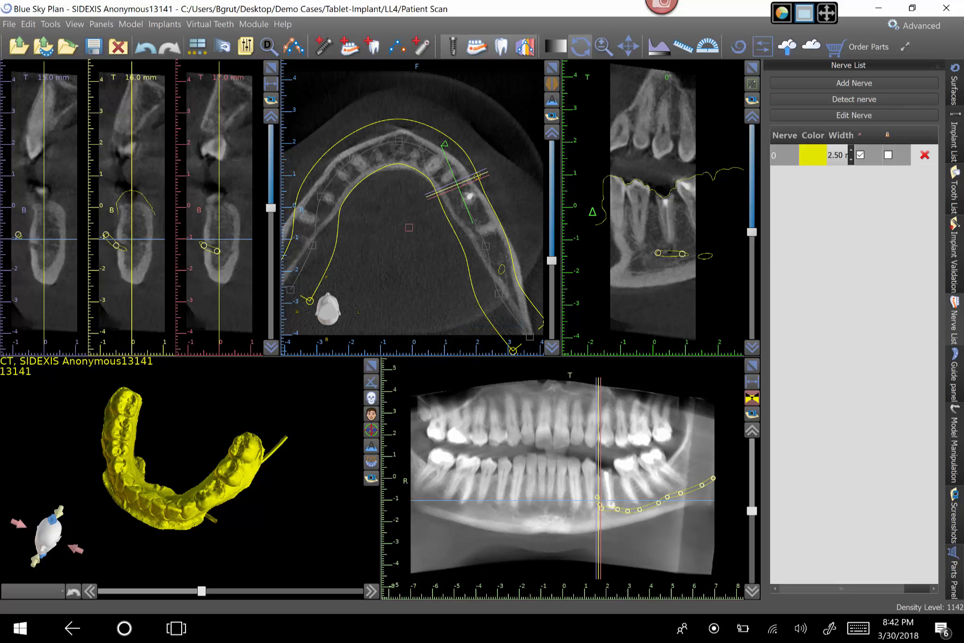
# Step: Check the traced nerve's position in the cross-sections from the mental foramen back to the ramus at 61.0 mm
pyautogui.moveTo(272, 208); pyautogui.dragTo(293, 139)
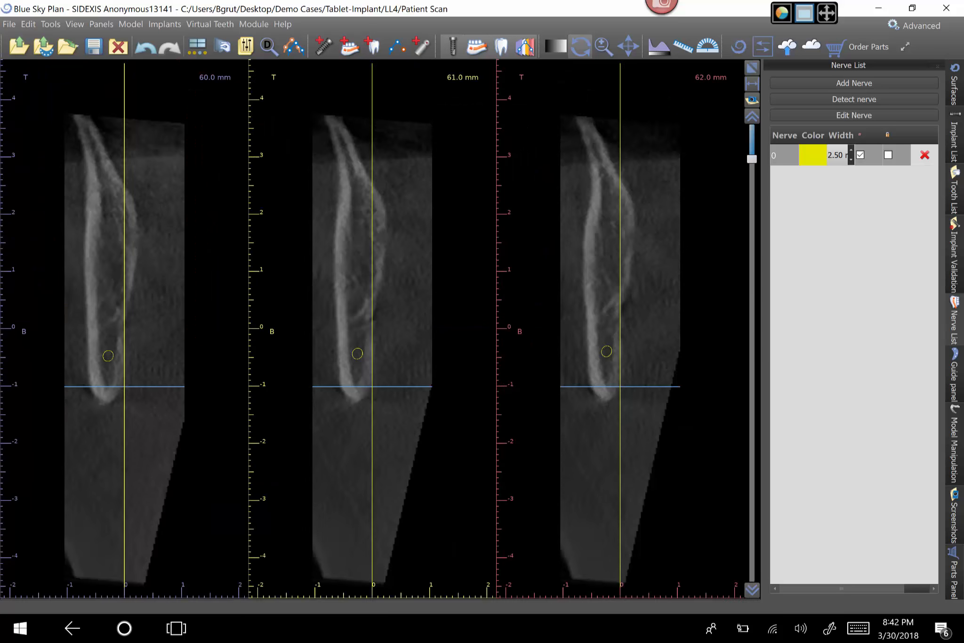
pyautogui.click(270, 67)
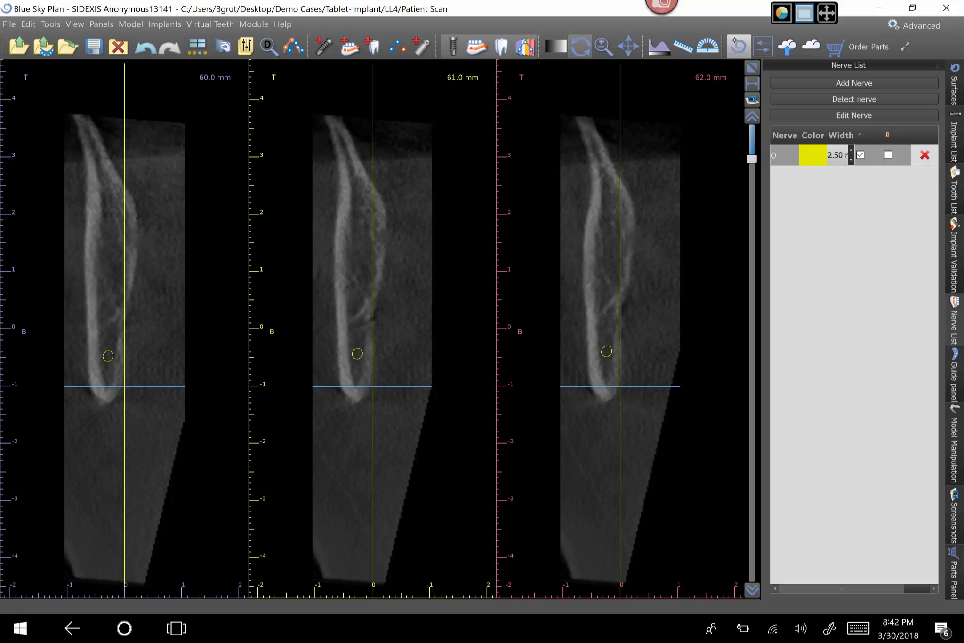
pyautogui.click(752, 67)
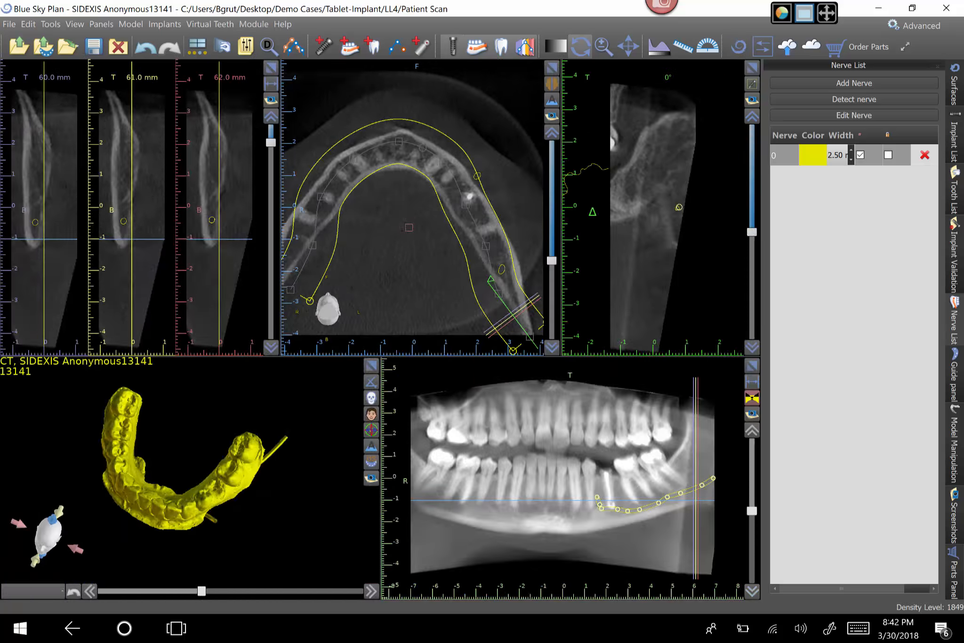
# Step: Enlarge the 3D view around the left premolar gap and color the LL4-LowerModel surface blue to distinguish it from the nerve
pyautogui.click(372, 365)
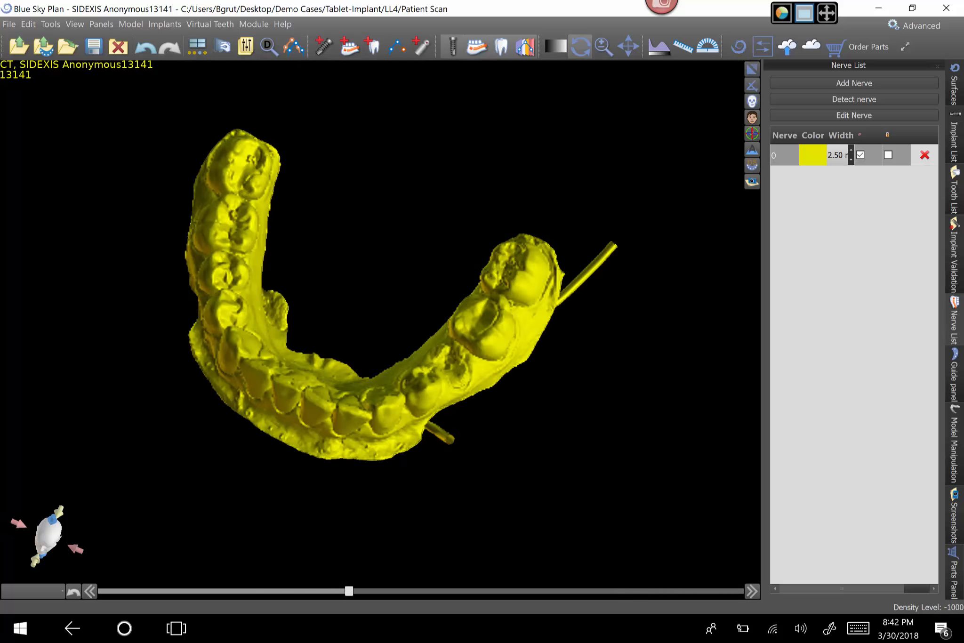
pyautogui.moveTo(364, 305)
pyautogui.mouseDown()
pyautogui.moveTo(364, 287)
pyautogui.moveTo(363, 310)
pyautogui.mouseUp()
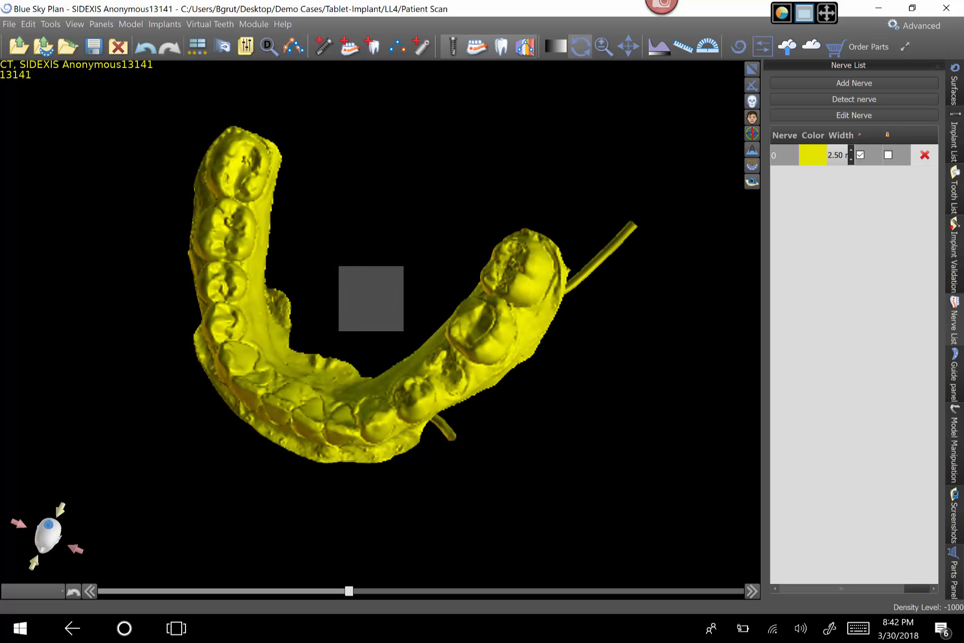
pyautogui.moveTo(371, 300); pyautogui.dragTo(395, 427, button='right')
pyautogui.moveTo(352, 253); pyautogui.dragTo(352, 232)
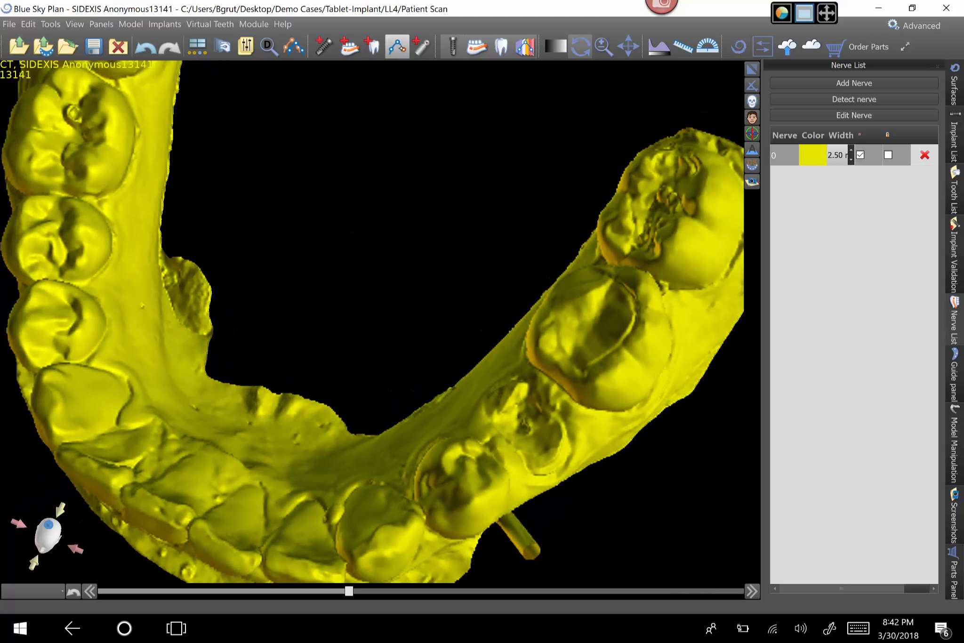
pyautogui.click(954, 87)
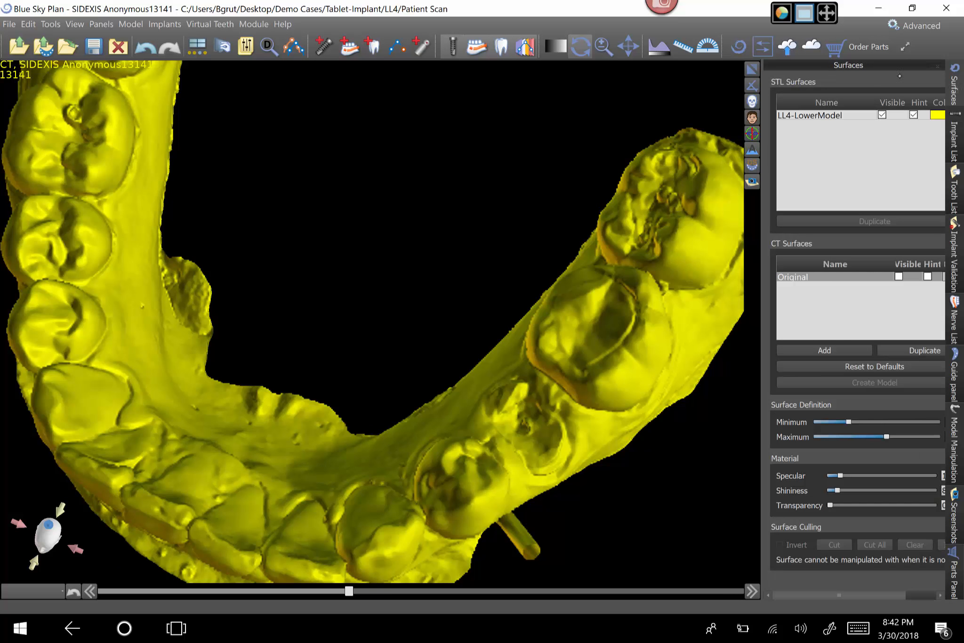
pyautogui.click(934, 115)
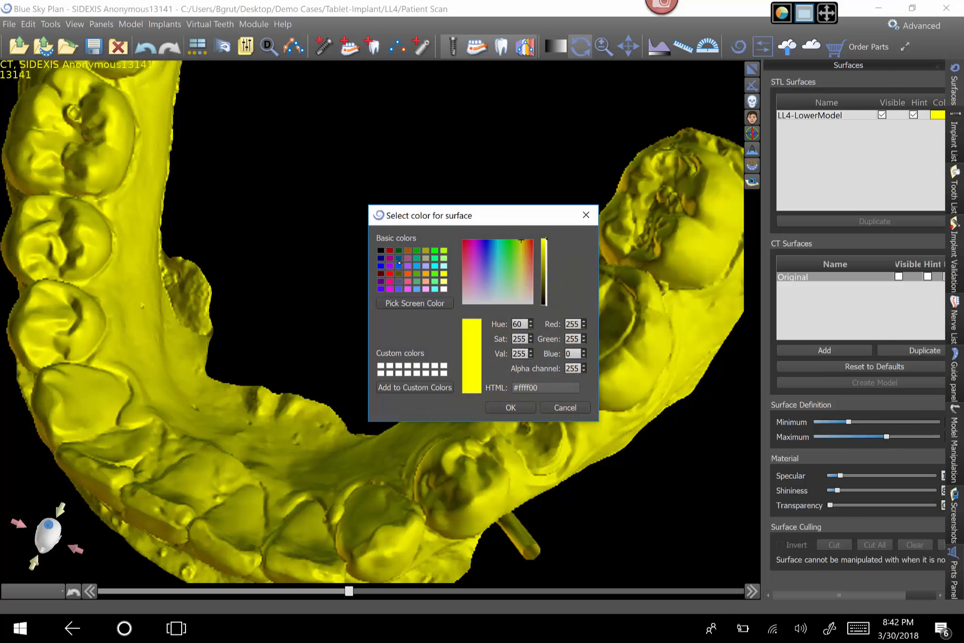
pyautogui.click(399, 265)
pyautogui.click(509, 405)
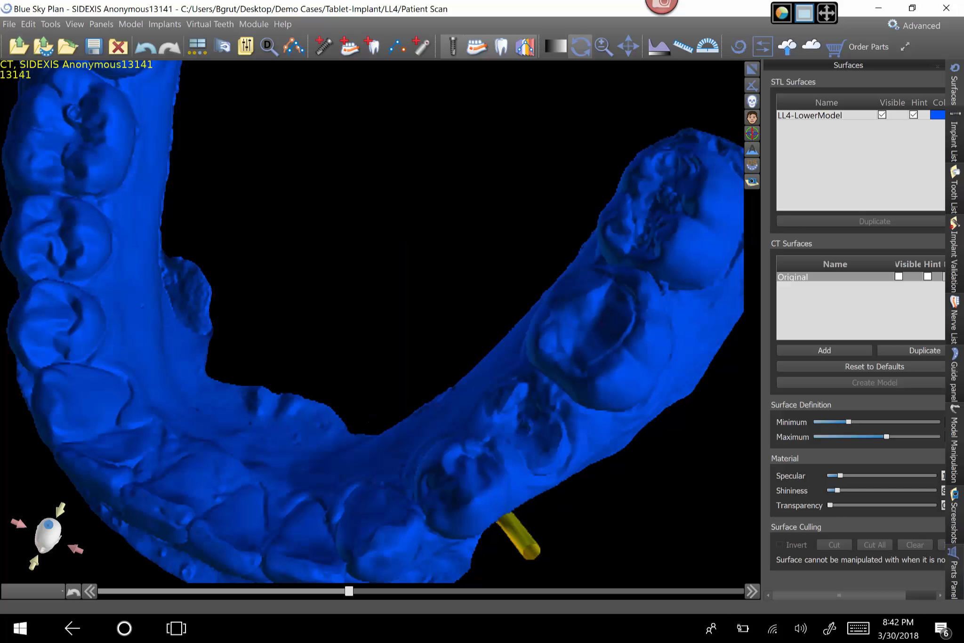
# Step: Add a medium lower left second premolar from the Teeth caps set in the gap in front of the left first molar
pyautogui.moveTo(285, 331); pyautogui.dragTo(289, 295)
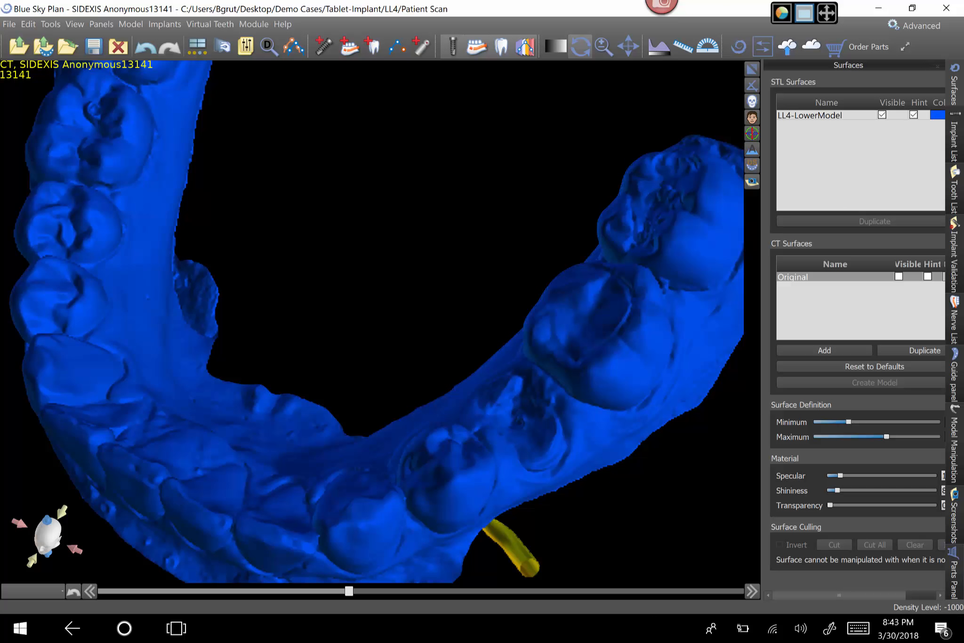
pyautogui.click(373, 46)
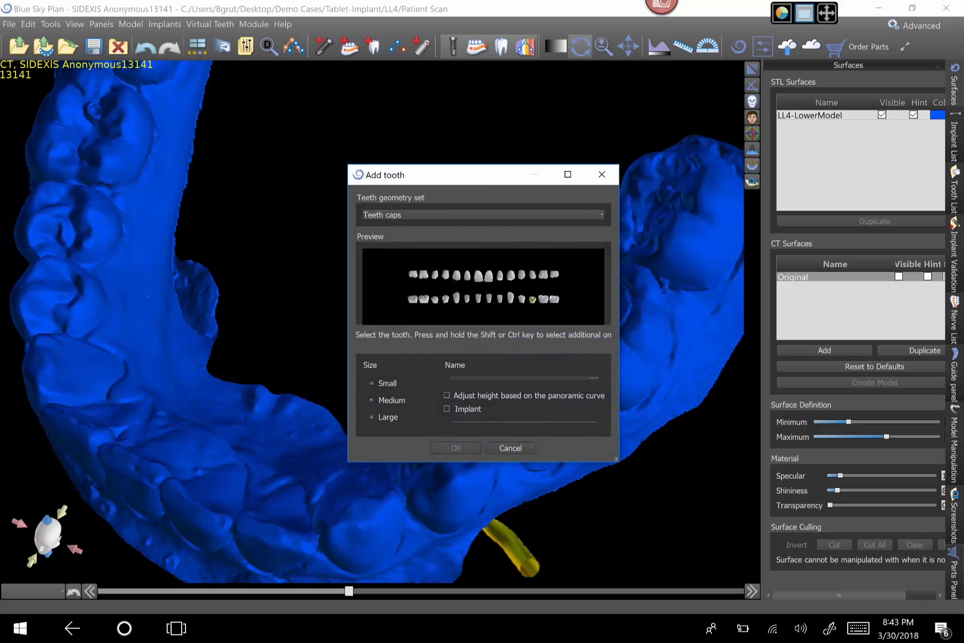
pyautogui.click(533, 300)
pyautogui.click(456, 448)
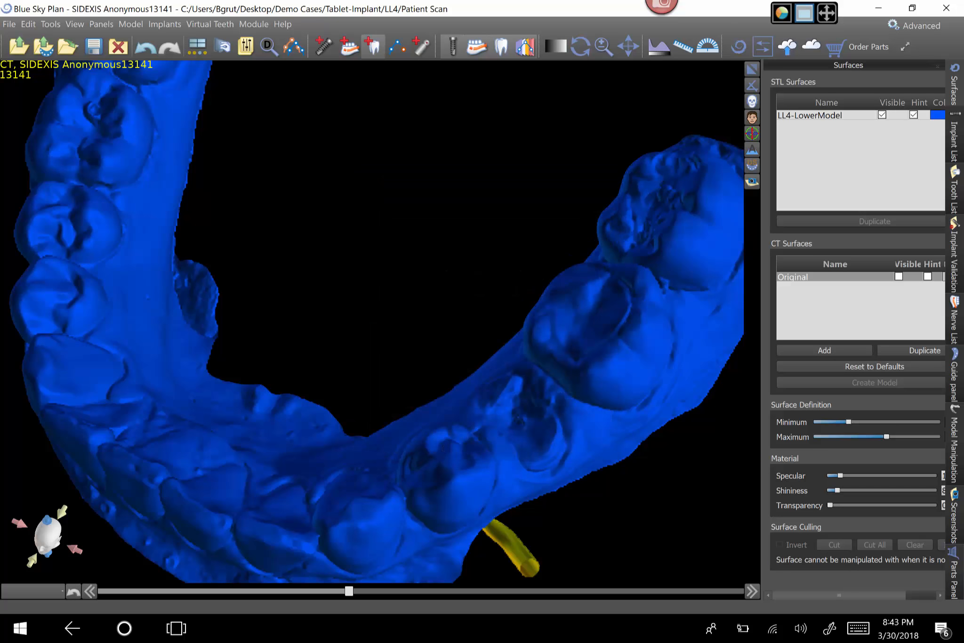
pyautogui.click(526, 409)
# Step: Lower the virtual tooth into the gap in a side view until it sits level with the neighboring teeth
pyautogui.moveTo(349, 414); pyautogui.dragTo(388, 203)
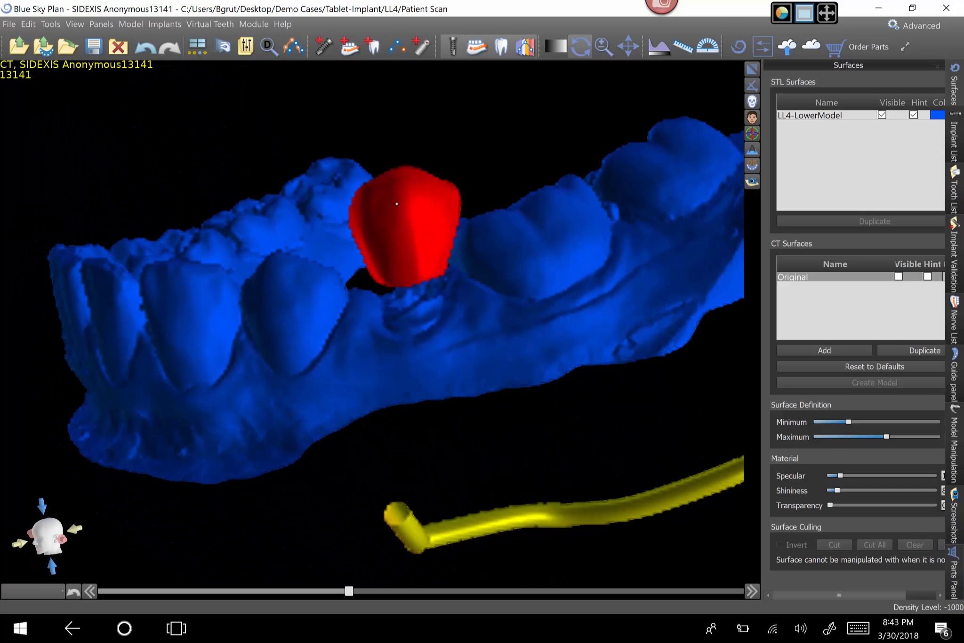
pyautogui.click(390, 261)
pyautogui.moveTo(390, 260); pyautogui.dragTo(375, 311)
pyautogui.click(581, 46)
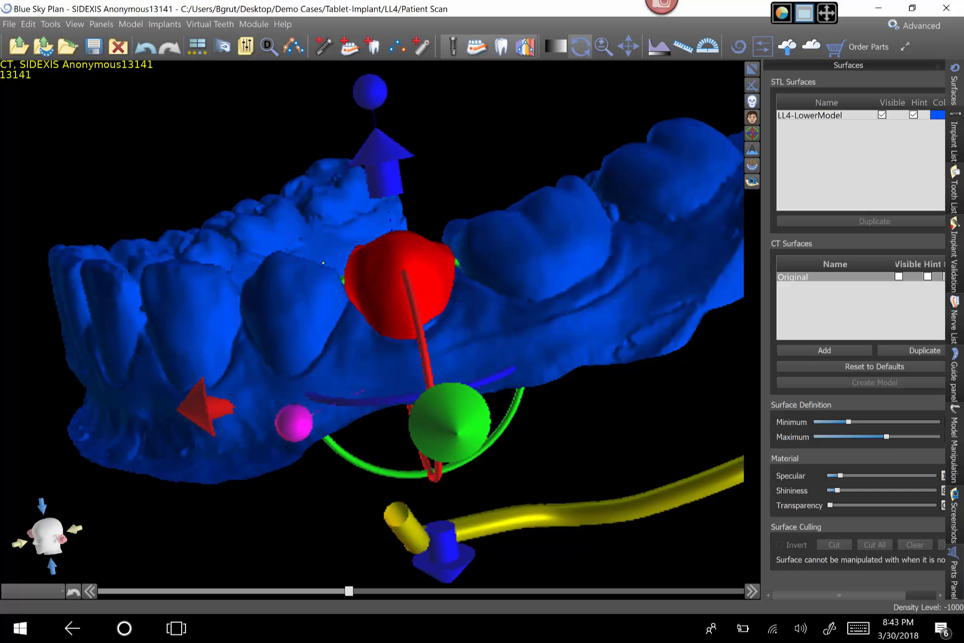
# Step: Tilt the virtual tooth slightly forward in the side view to line it up with the adjacent teeth
pyautogui.moveTo(259, 172); pyautogui.dragTo(240, 150)
pyautogui.click(372, 269)
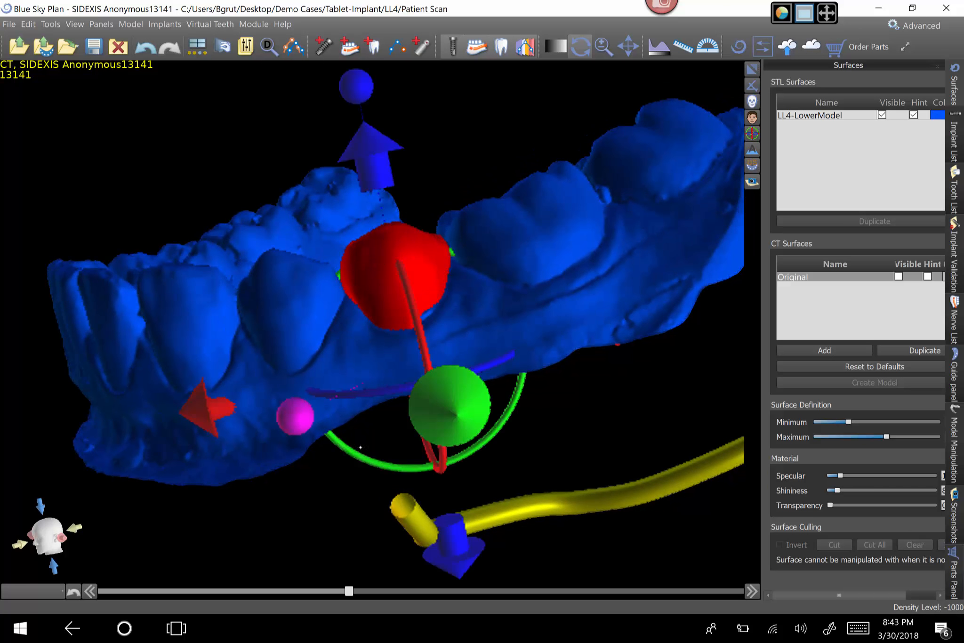
pyautogui.moveTo(350, 456); pyautogui.dragTo(357, 459)
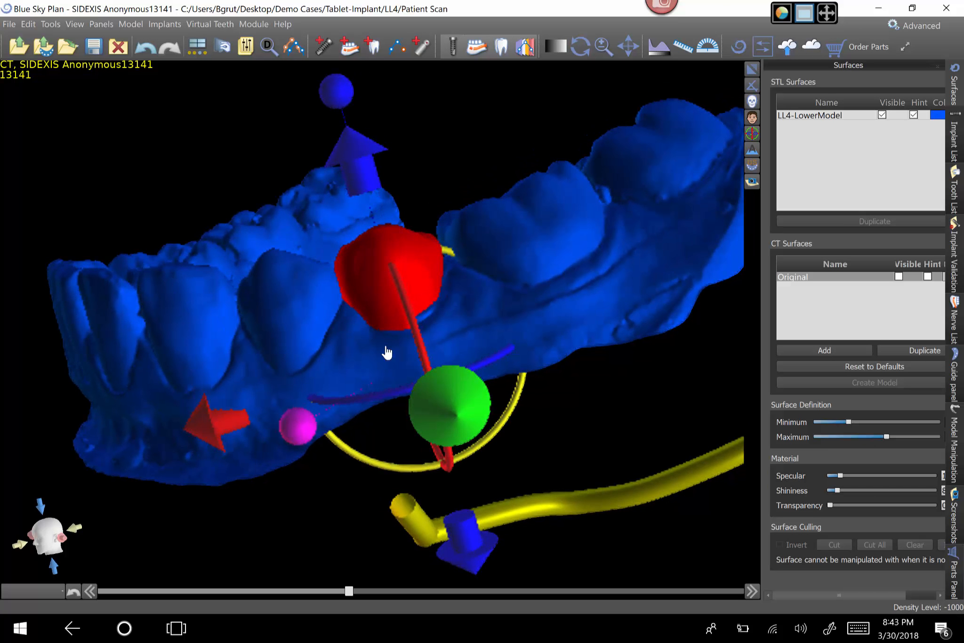
pyautogui.moveTo(372, 323)
pyautogui.mouseDown()
pyautogui.moveTo(385, 321)
pyautogui.moveTo(381, 328)
pyautogui.mouseUp()
# Step: Adjust the virtual tooth from the occlusal side and widen it slightly to fill the gap between its neighbors
pyautogui.moveTo(166, 182); pyautogui.dragTo(211, 492)
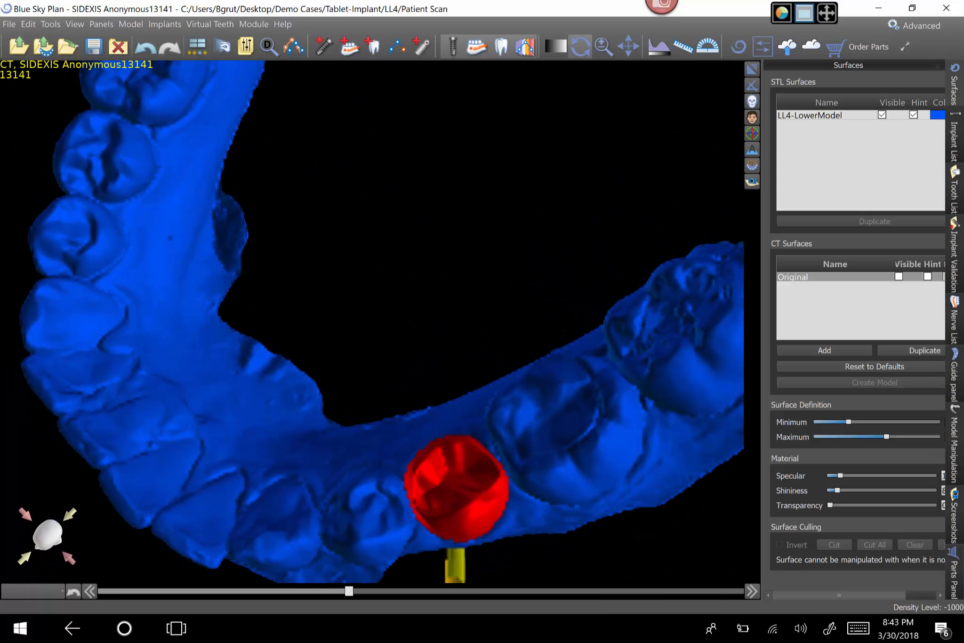
pyautogui.moveTo(429, 467)
pyautogui.moveTo(402, 420); pyautogui.dragTo(469, 442)
pyautogui.moveTo(536, 358); pyautogui.dragTo(539, 353)
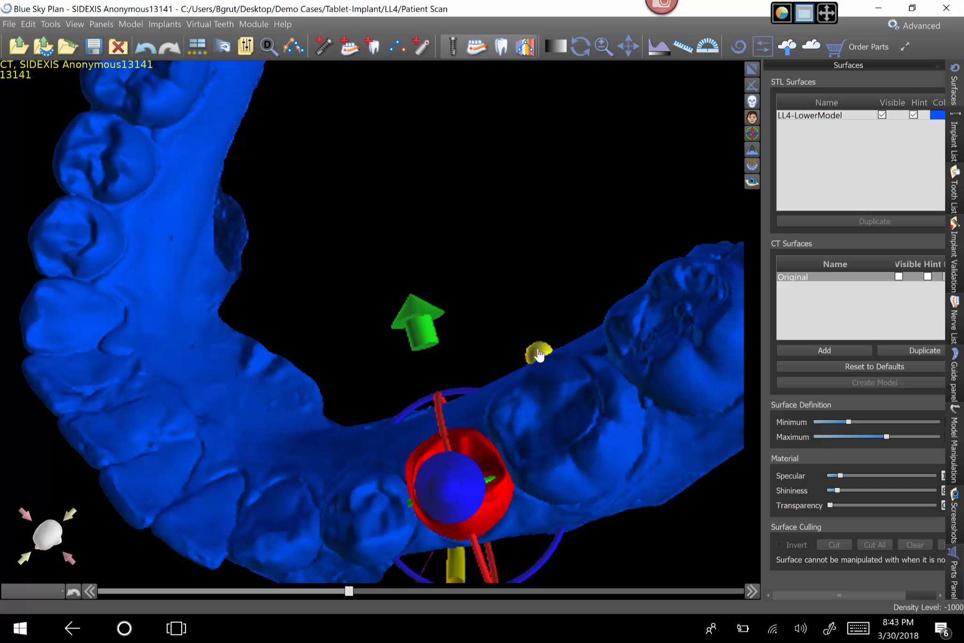
# Step: Raise the virtual tooth slightly in the side view to match the height of the adjacent teeth
pyautogui.moveTo(258, 172); pyautogui.dragTo(238, 79)
pyautogui.moveTo(200, 205); pyautogui.dragTo(215, 186)
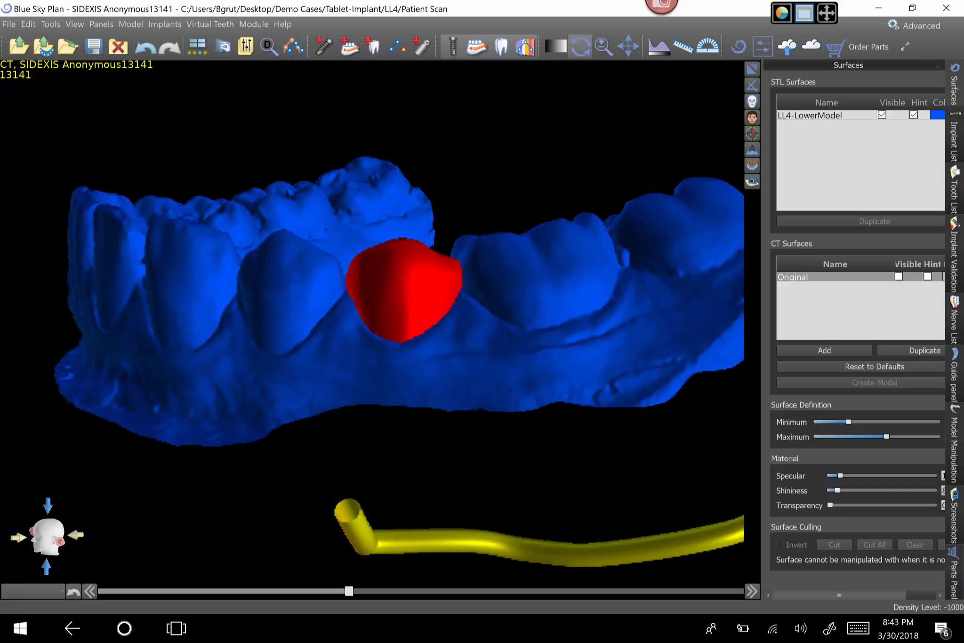
pyautogui.click(404, 291)
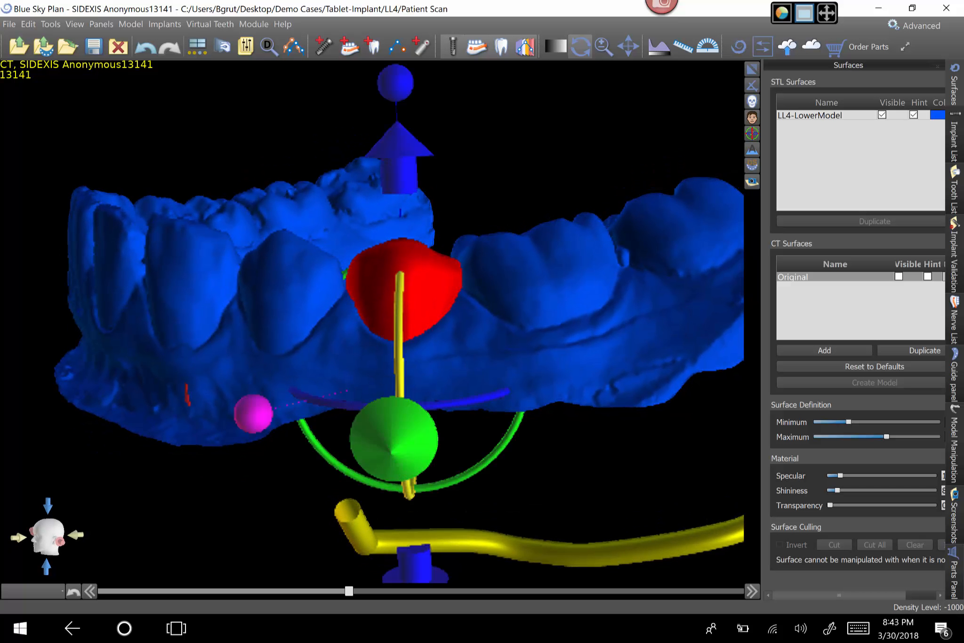
pyautogui.moveTo(400, 166); pyautogui.dragTo(400, 159)
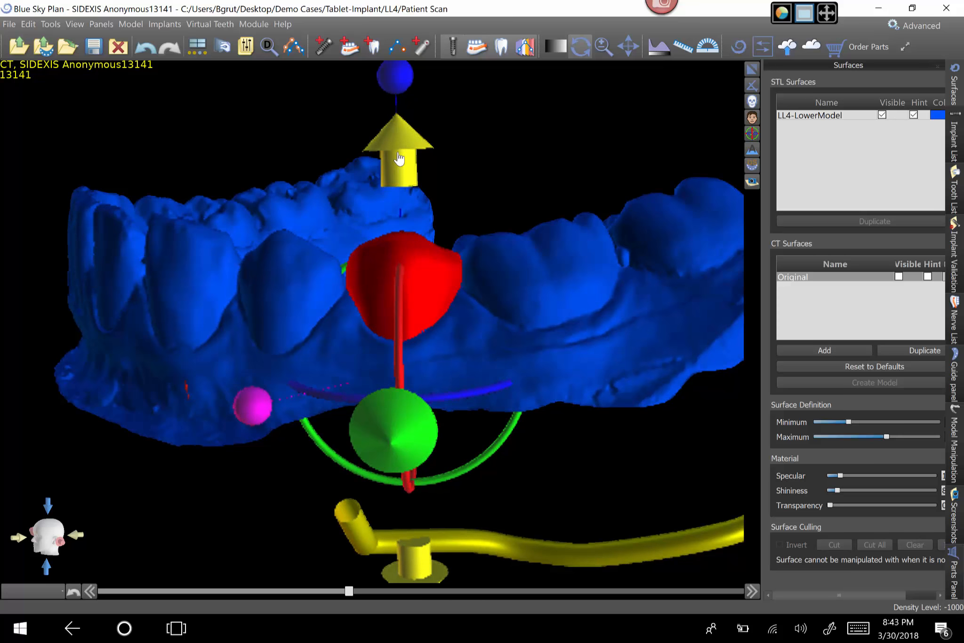
# Step: Restore the multi-view layout and lock the left mandibular second premolar in the tooth list
pyautogui.click(753, 69)
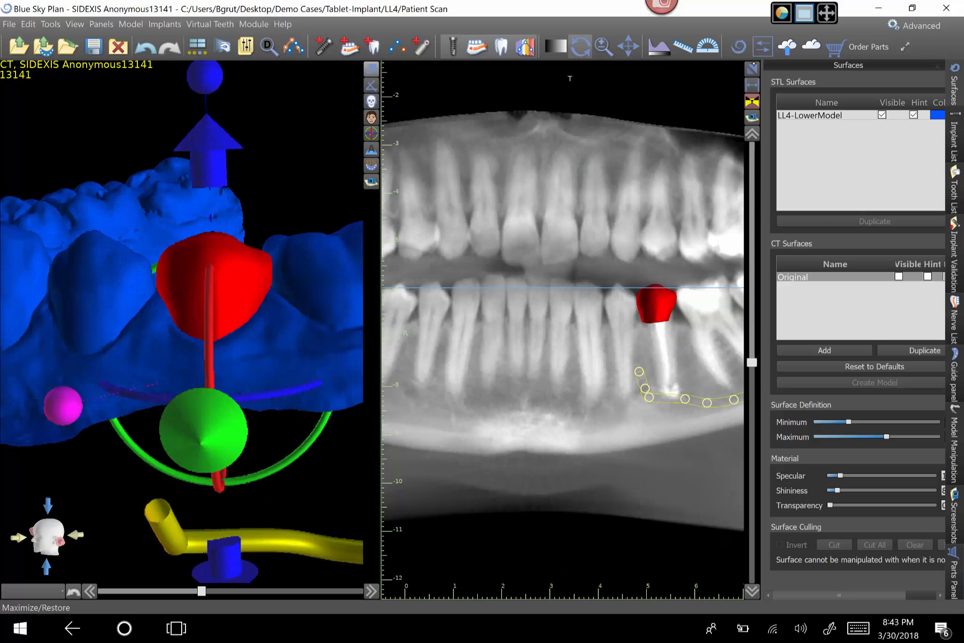
pyautogui.click(954, 191)
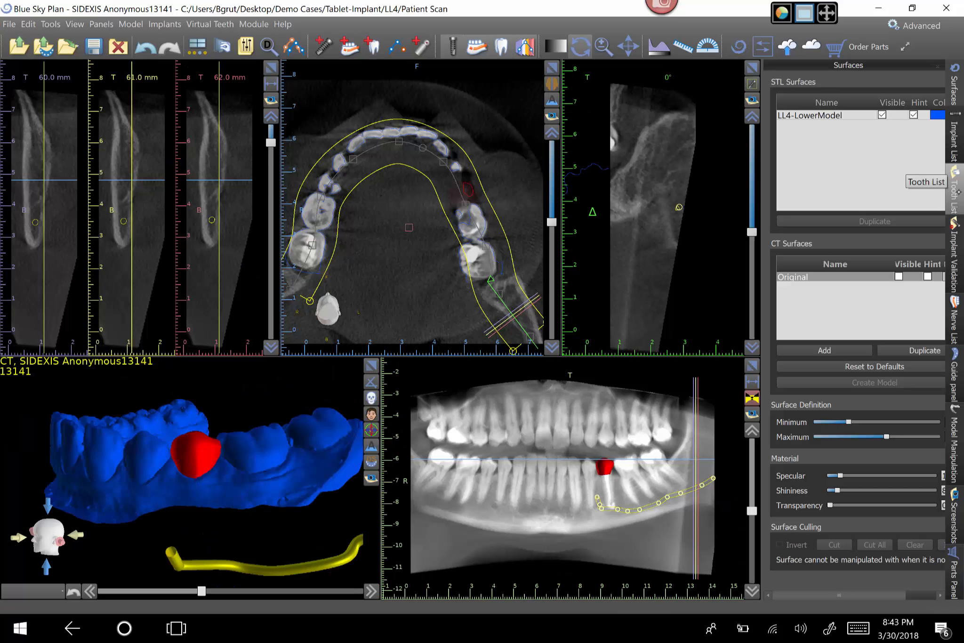
pyautogui.click(917, 117)
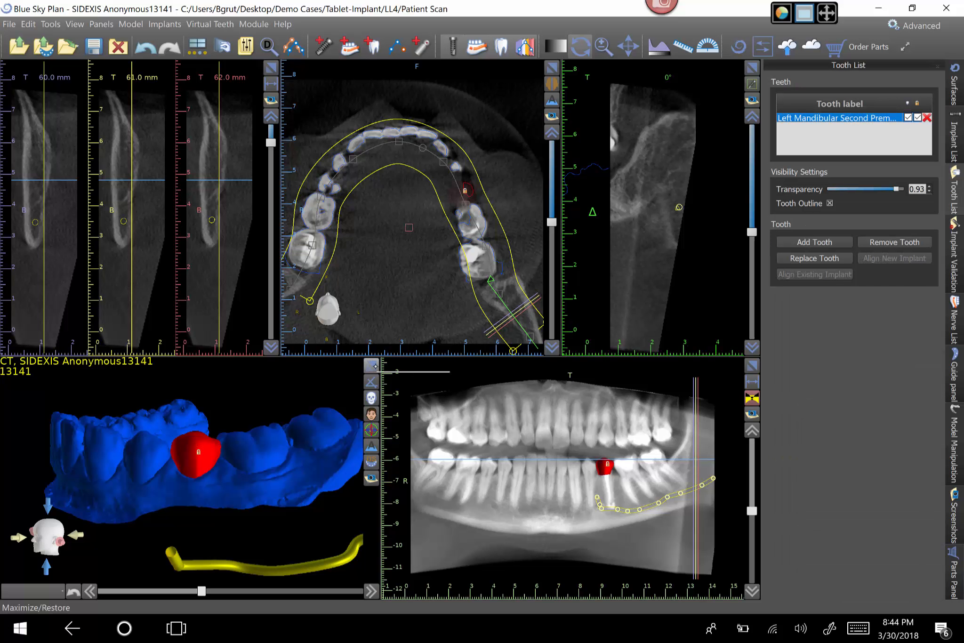
pyautogui.click(197, 475)
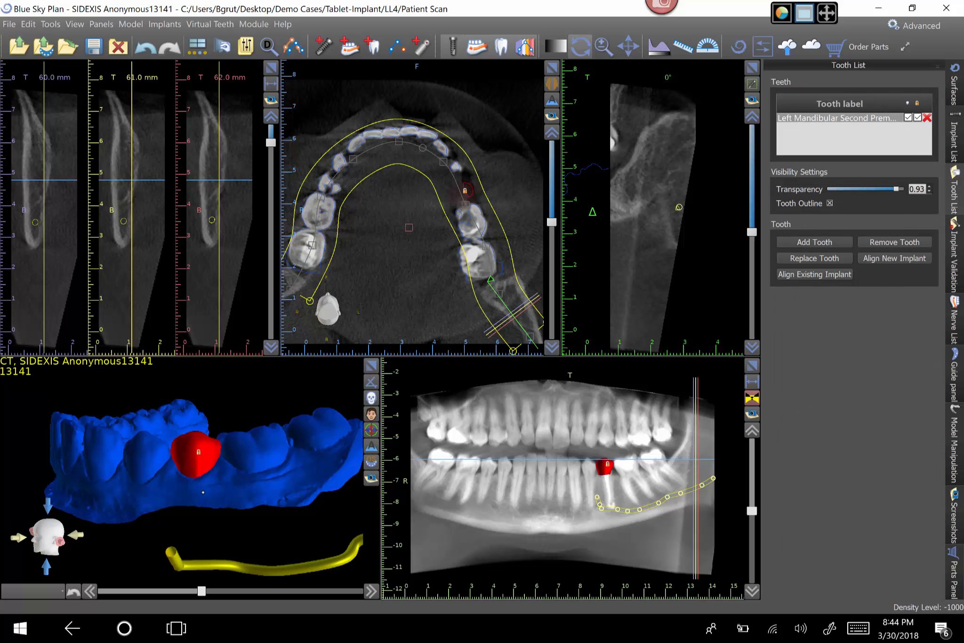
pyautogui.moveTo(203, 493); pyautogui.dragTo(204, 490)
# Step: Begin a new implant in the slice through the virtual tooth, choosing BIO | Max, platform 4.30, IJH4310, with mandible orientation
pyautogui.click(610, 491)
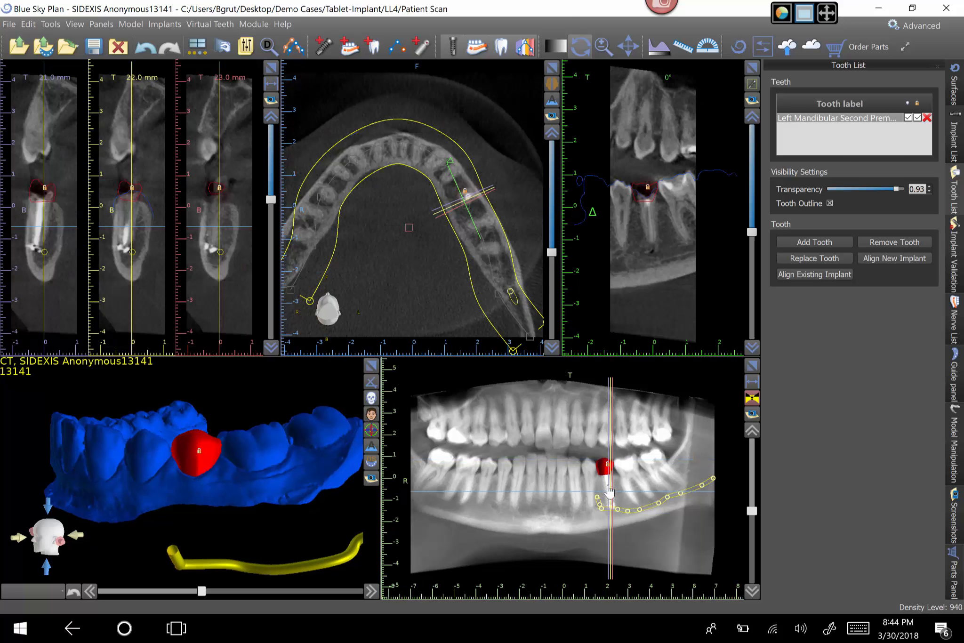
pyautogui.click(752, 68)
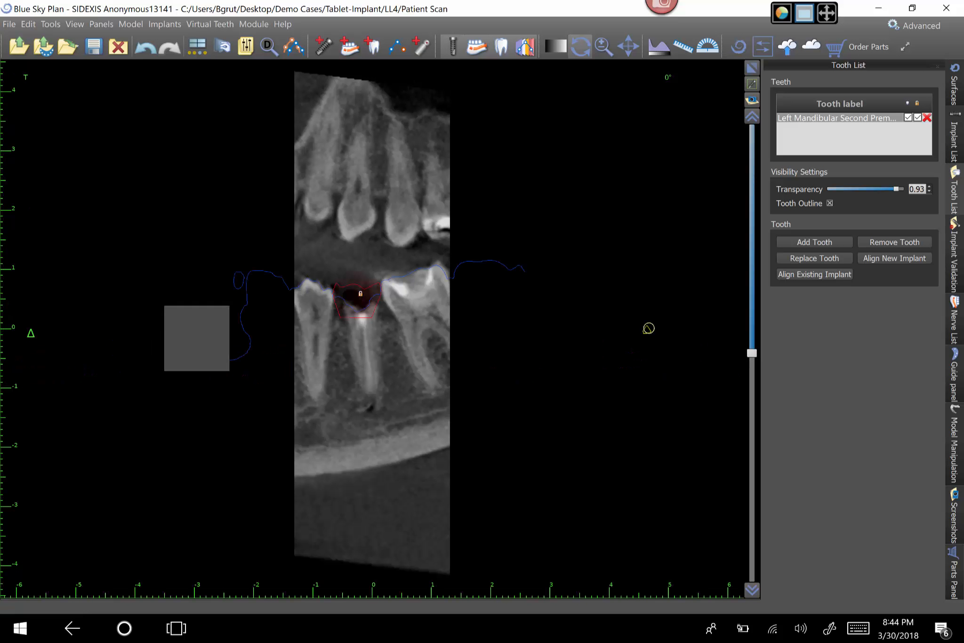
pyautogui.moveTo(196, 348); pyautogui.dragTo(127, 177, button='right')
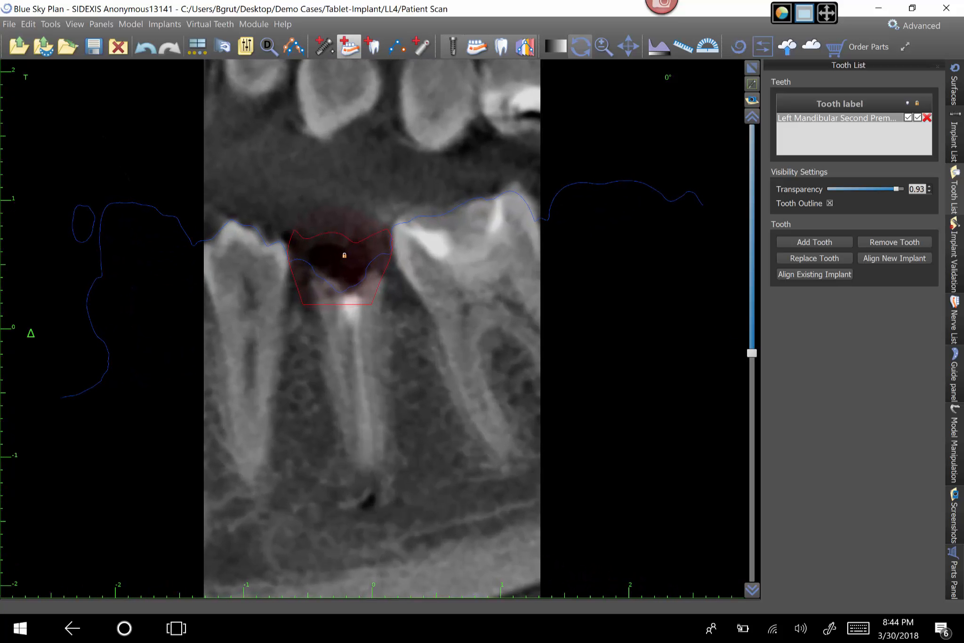
pyautogui.click(323, 45)
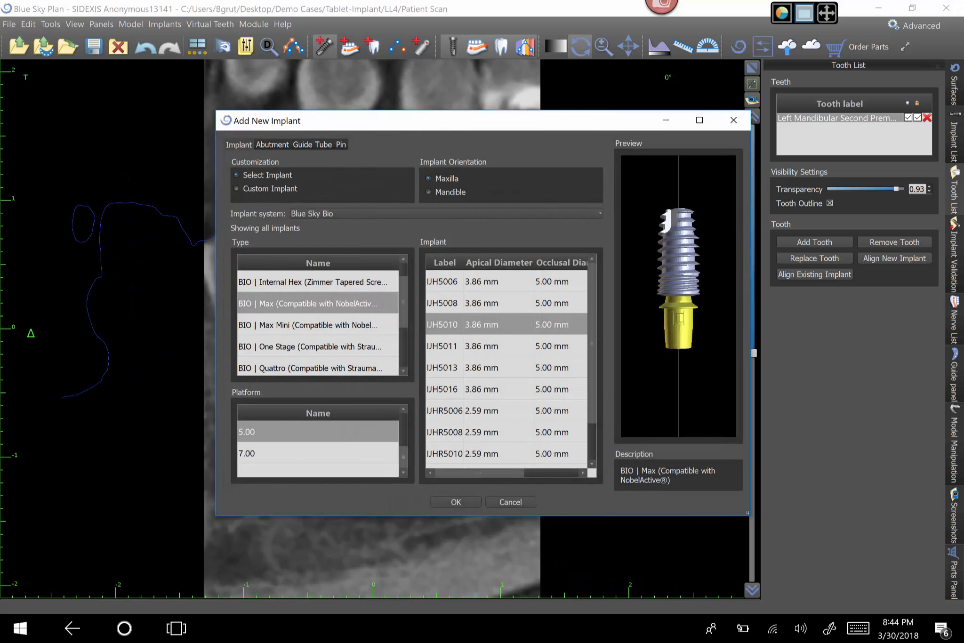
pyautogui.click(267, 325)
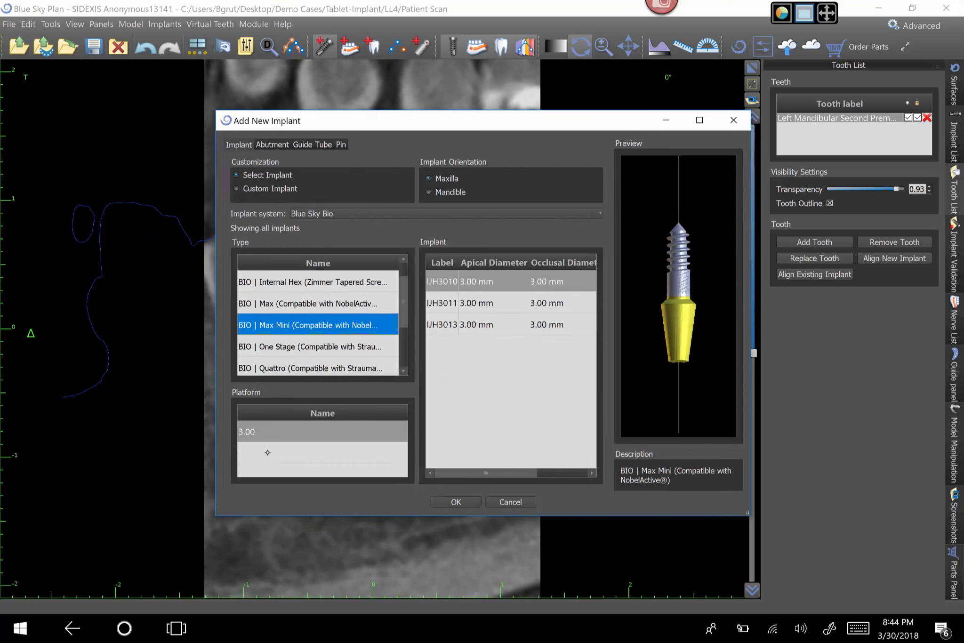
pyautogui.click(259, 302)
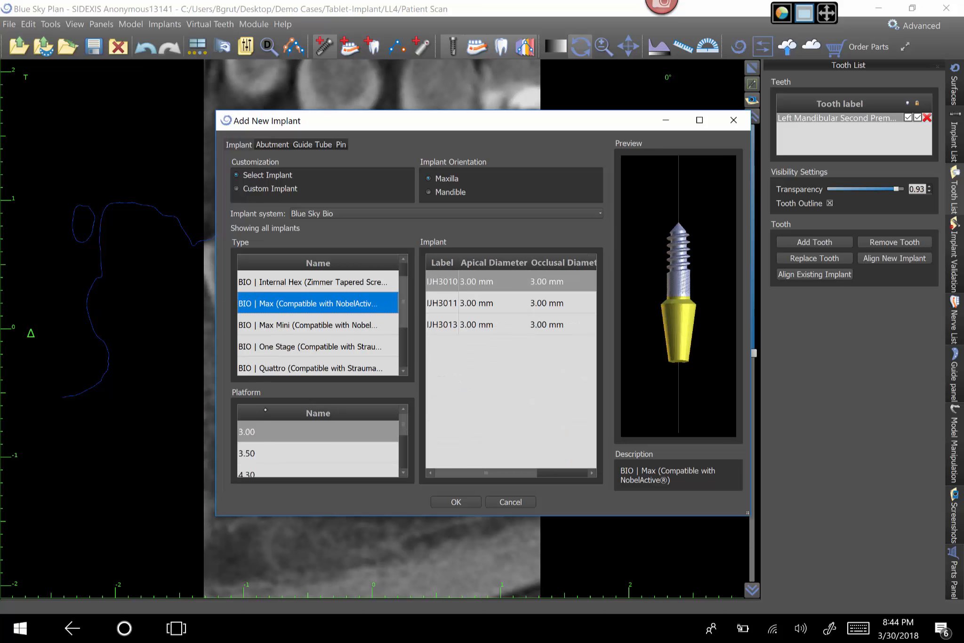
pyautogui.click(247, 470)
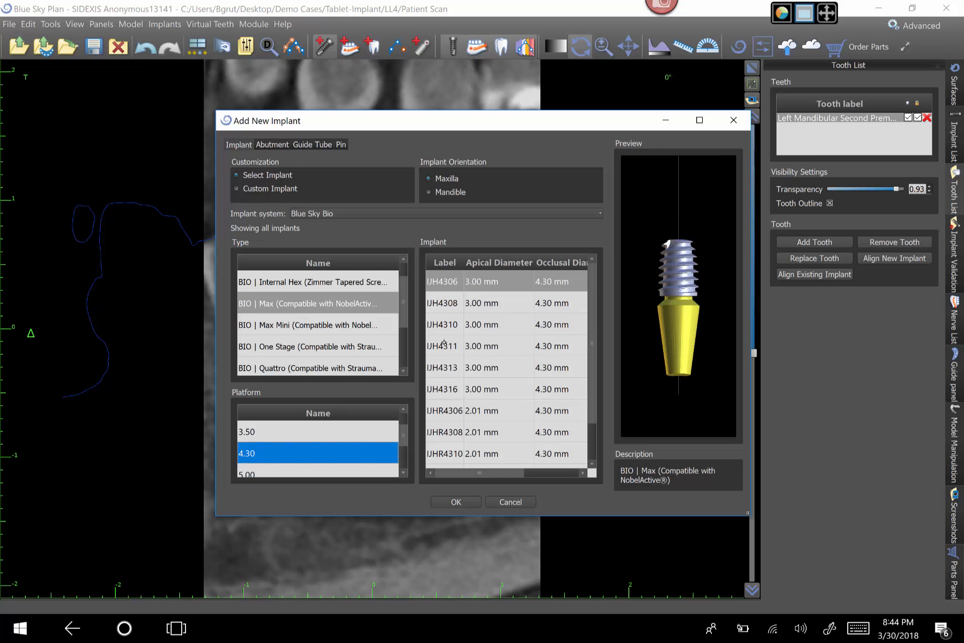
pyautogui.click(443, 325)
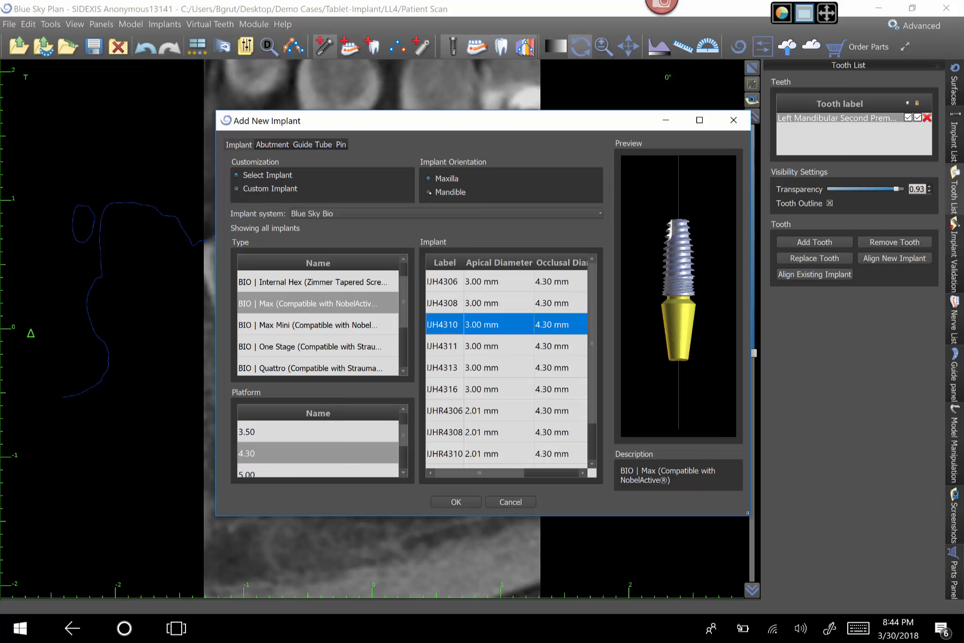
# Step: Choose the ABJHNP abutment for the new implant and place the implant in the root socket beneath the virtual tooth
pyautogui.click(272, 144)
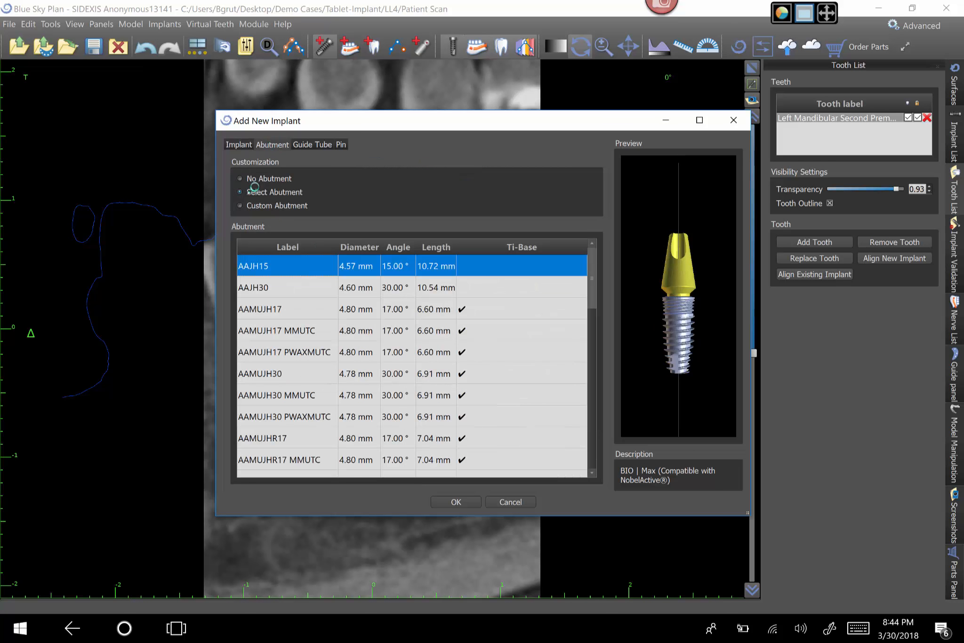
pyautogui.click(239, 206)
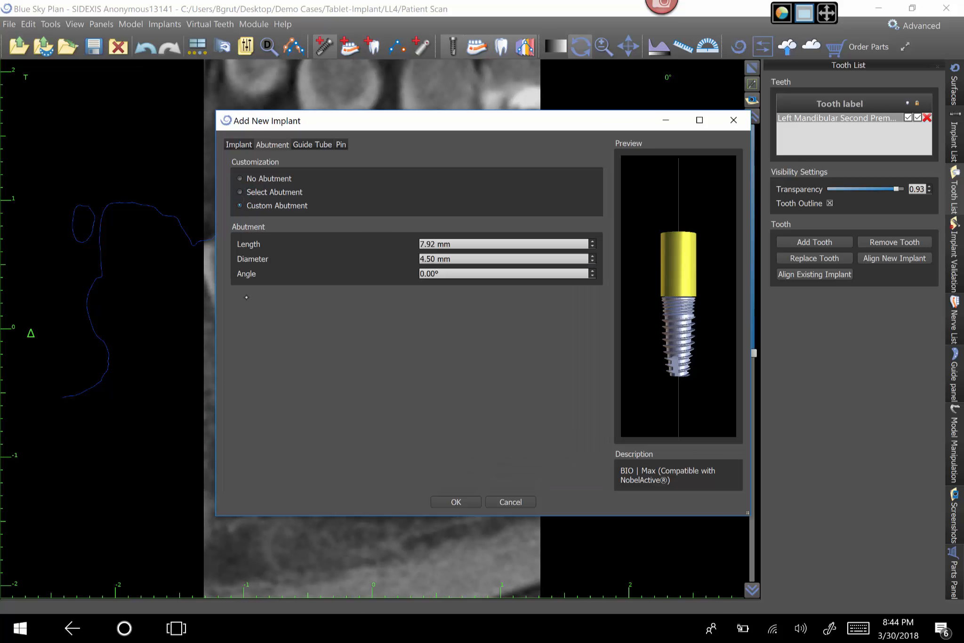
pyautogui.click(240, 194)
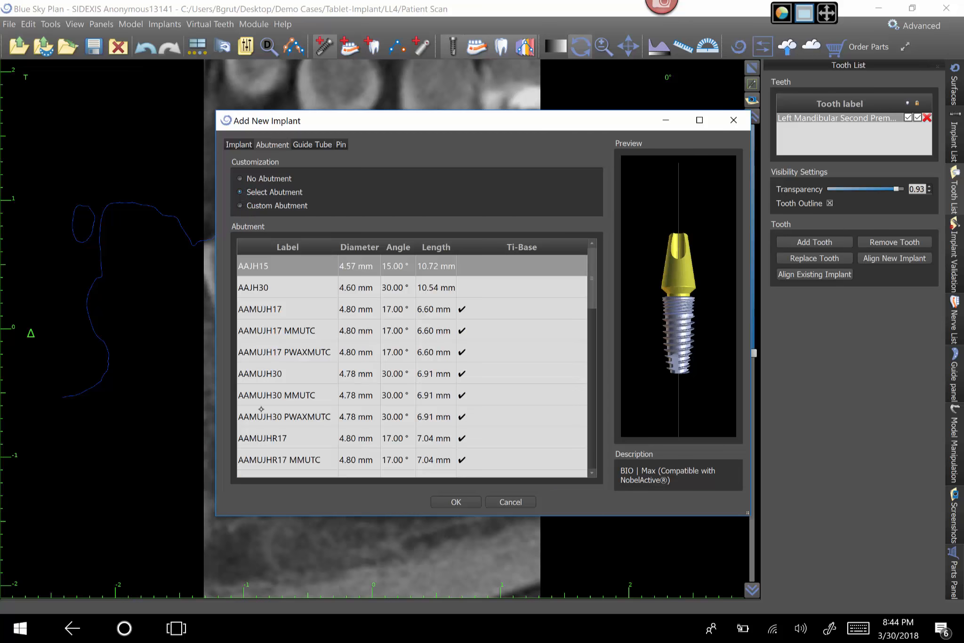
pyautogui.moveTo(270, 373); pyautogui.dragTo(259, 438)
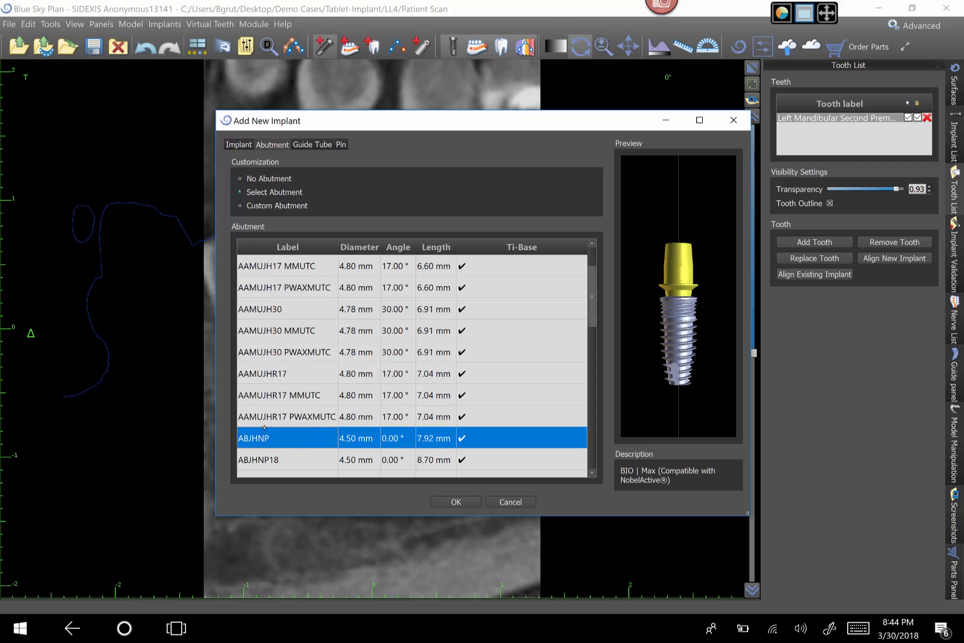
pyautogui.click(448, 501)
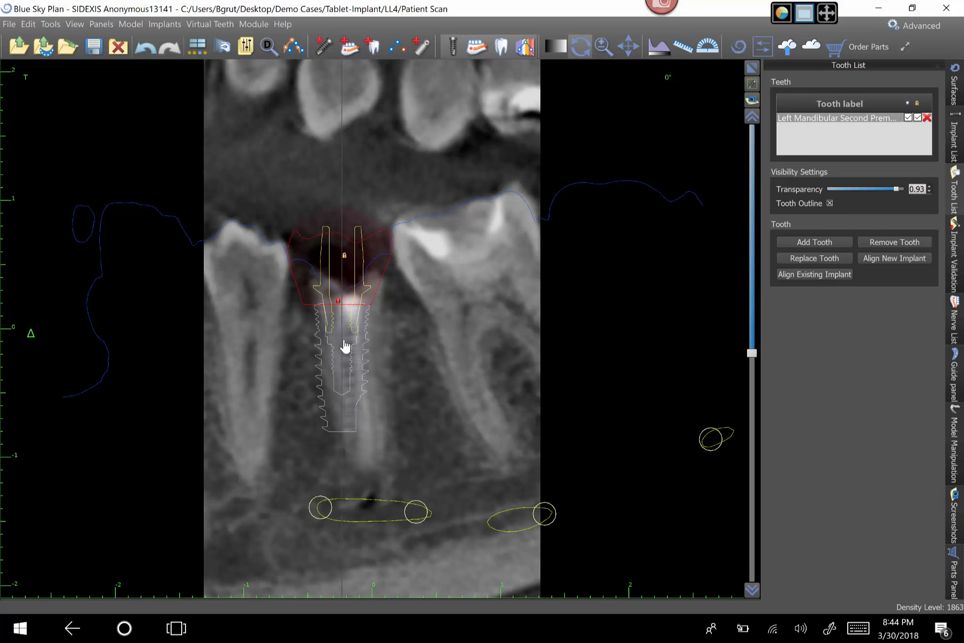
pyautogui.click(345, 346)
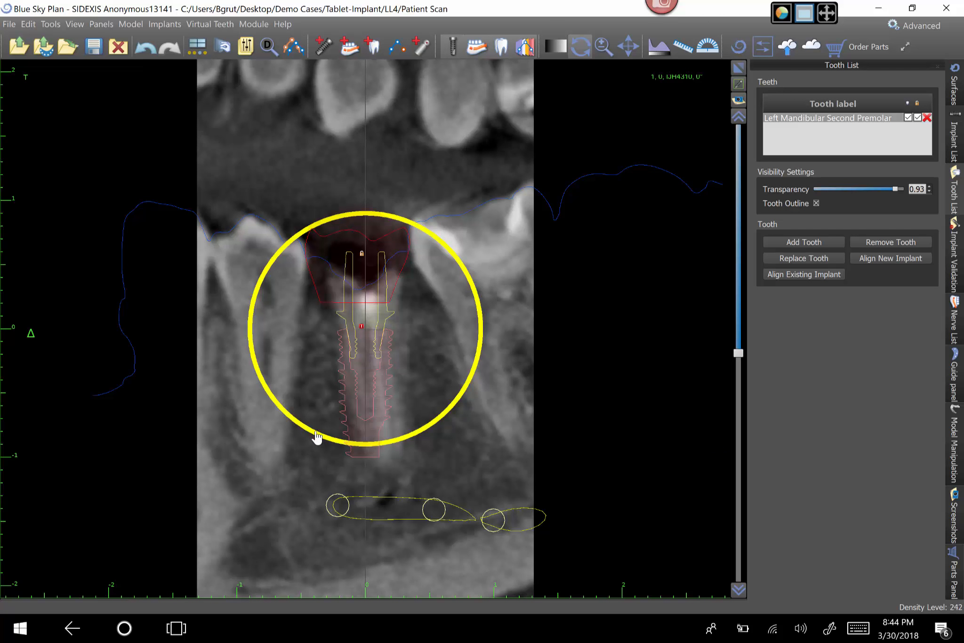
# Step: Tilt the implant slightly and shift it in the mesiodistal slice to center it along the existing root
pyautogui.moveTo(319, 437); pyautogui.dragTo(324, 444)
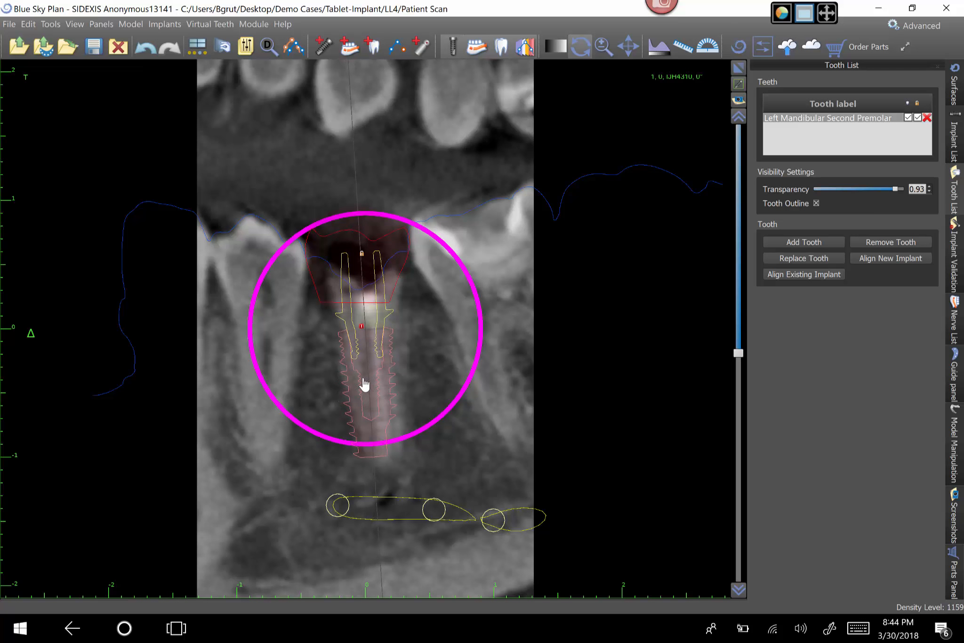
pyautogui.moveTo(366, 392); pyautogui.dragTo(361, 390)
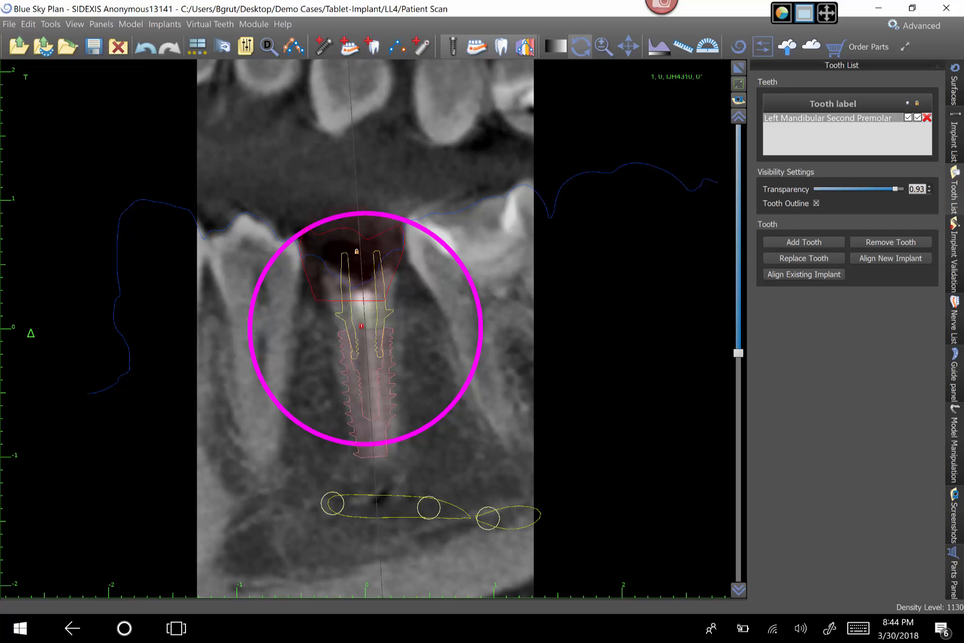
pyautogui.click(308, 290)
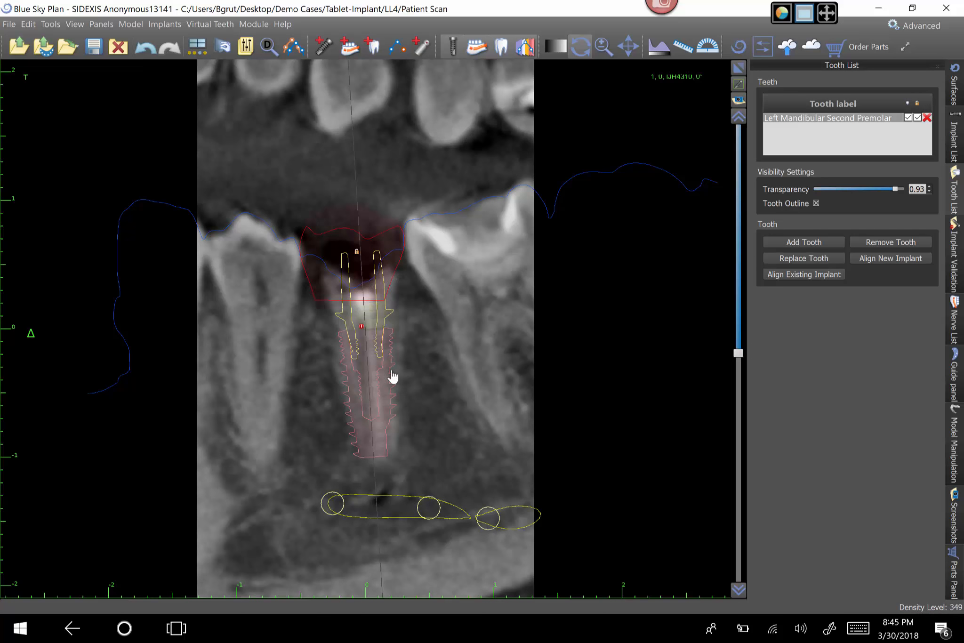
pyautogui.click(392, 377)
# Step: Turn the slice to a buccolingual cross-section, then shift and tilt the implant to follow the root canal filling
pyautogui.moveTo(738, 353); pyautogui.dragTo(739, 221)
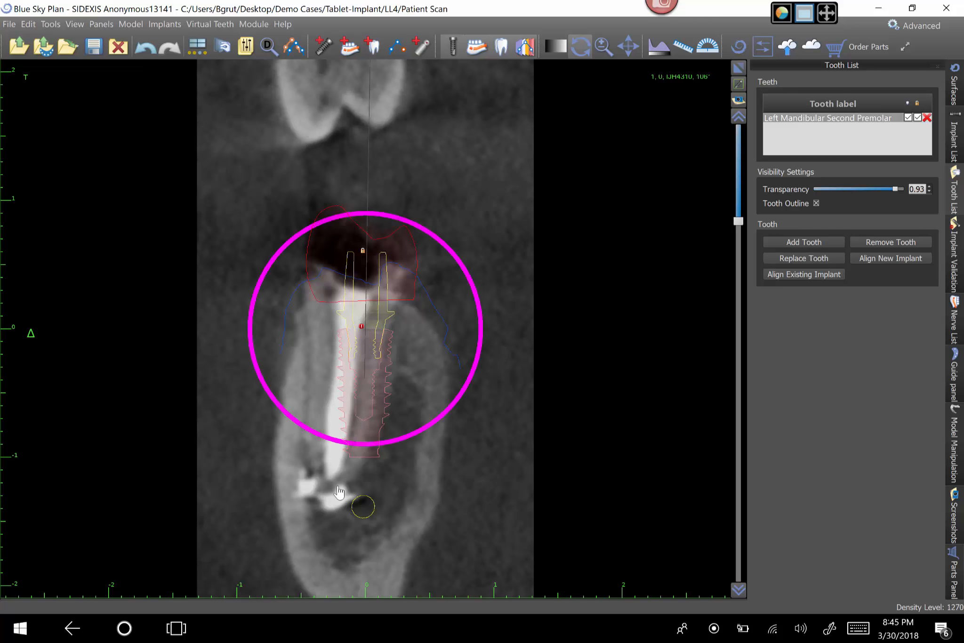
pyautogui.moveTo(324, 436); pyautogui.dragTo(354, 382)
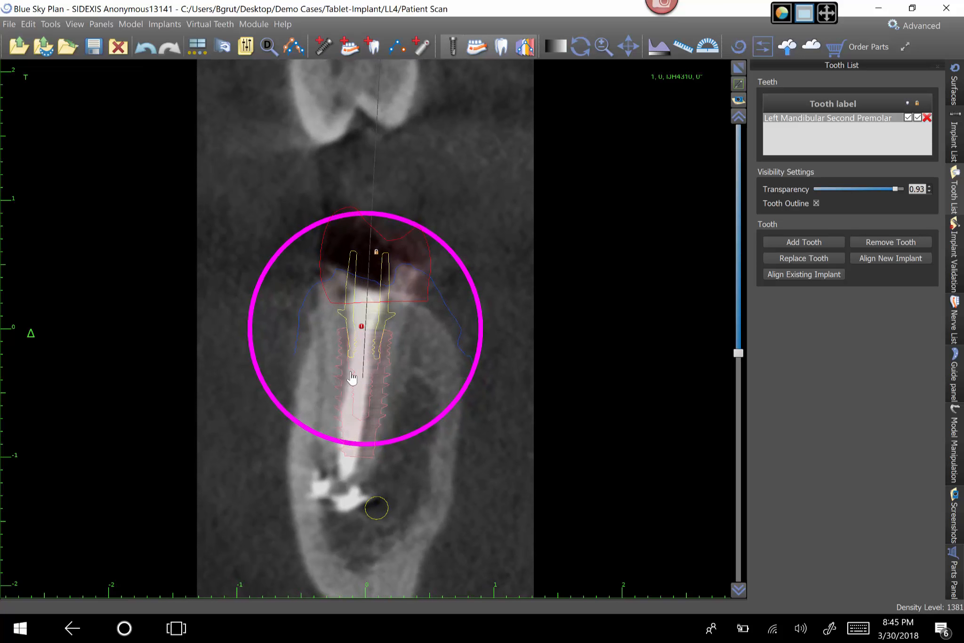
pyautogui.moveTo(288, 418); pyautogui.dragTo(362, 403)
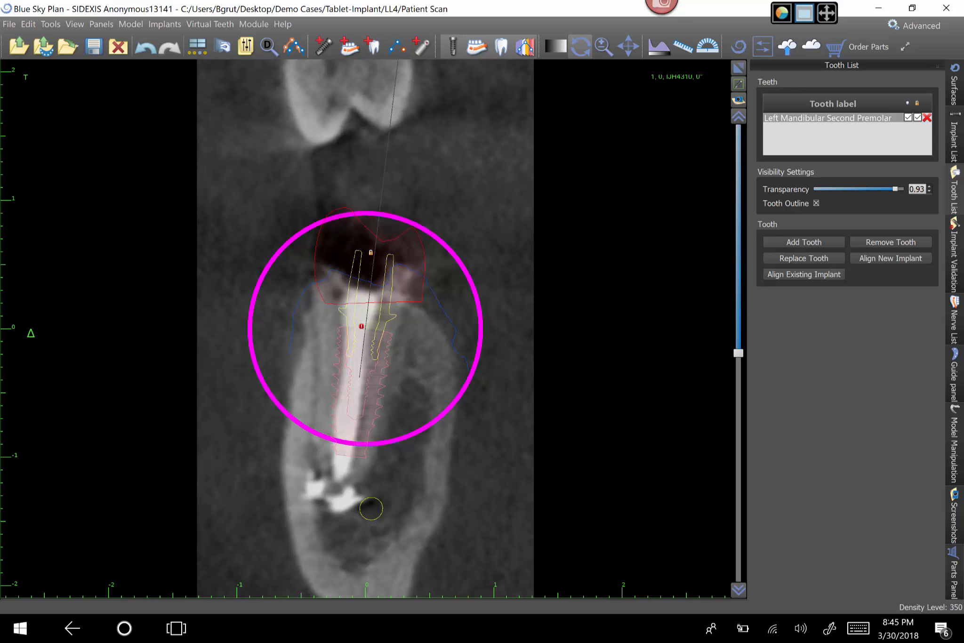
# Step: Check the implant in another rotated slice and nudge it sideways to center it on the root
pyautogui.moveTo(738, 352)
pyautogui.mouseDown()
pyautogui.moveTo(735, 303)
pyautogui.moveTo(718, 269)
pyautogui.moveTo(737, 353)
pyautogui.mouseUp()
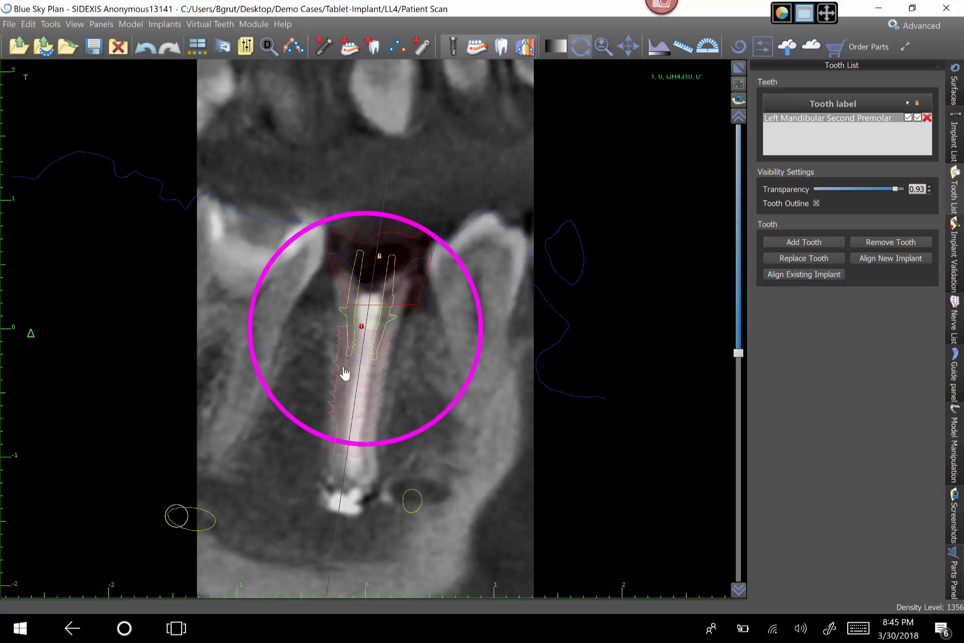
pyautogui.moveTo(346, 379); pyautogui.dragTo(341, 375)
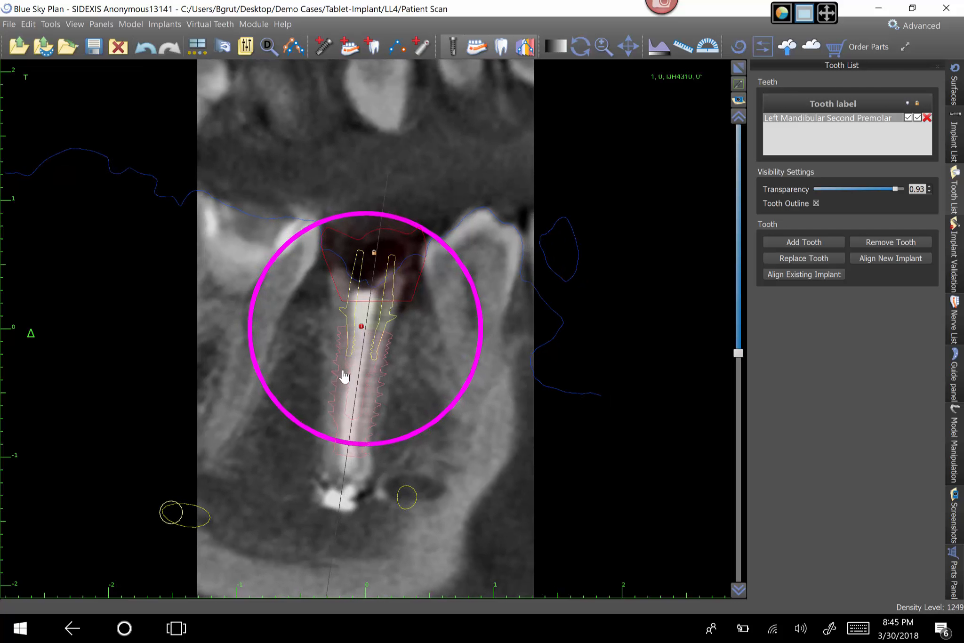
pyautogui.click(580, 47)
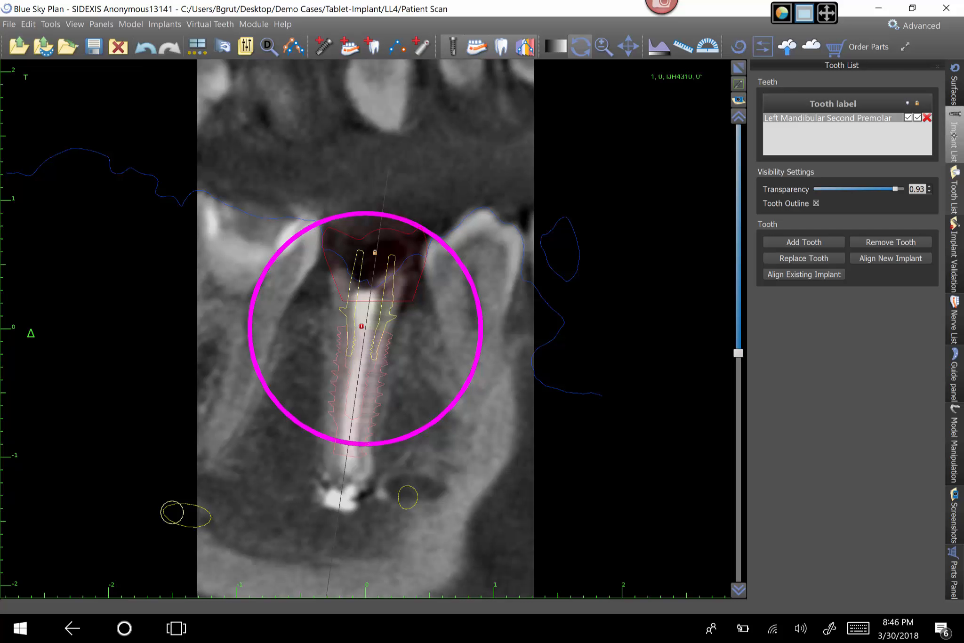
# Step: Show the guide tube of implant IJH4310 and set the drill kit to Blue Sky Bio Fully Guided Surgical Kit
pyautogui.click(954, 138)
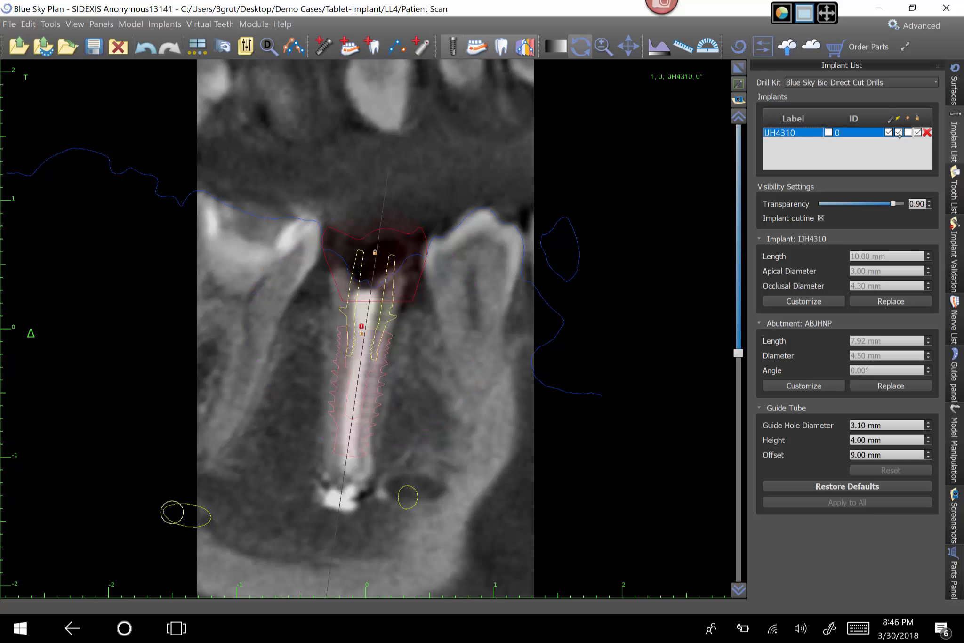
pyautogui.click(909, 133)
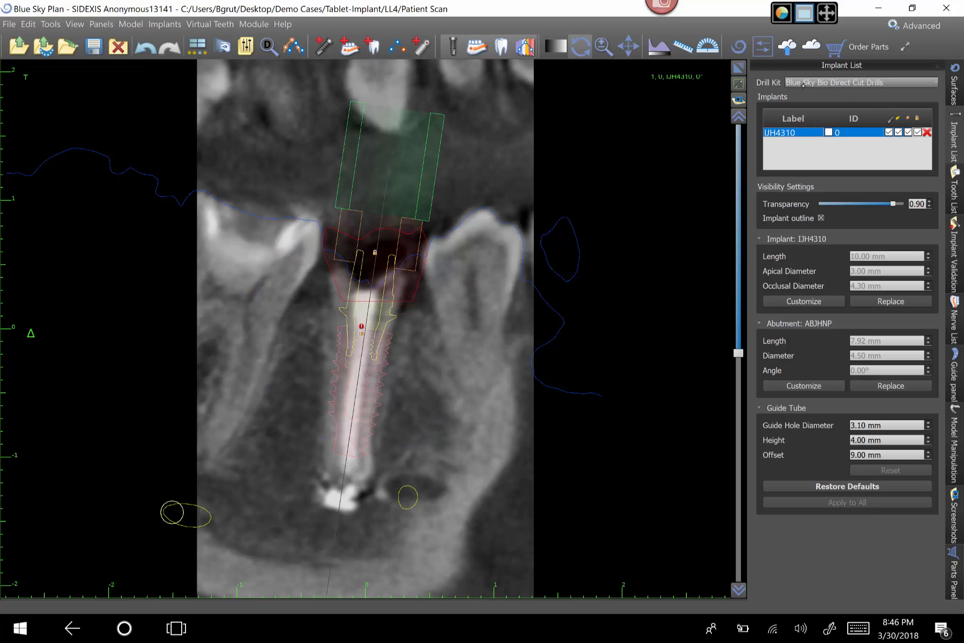
pyautogui.click(862, 82)
pyautogui.click(801, 101)
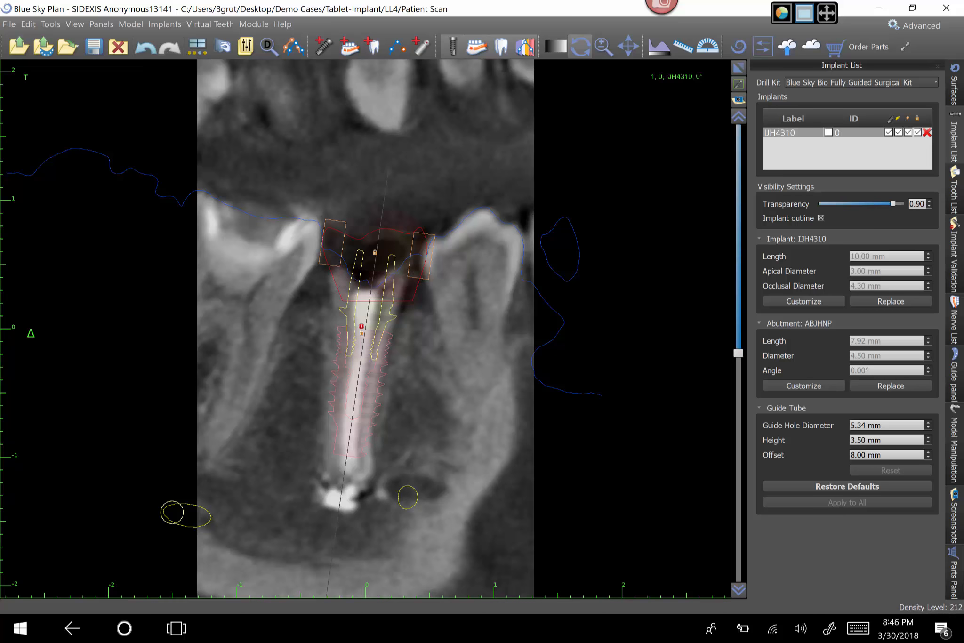
# Step: Set the guide hole diameter of the guide tube to 5.08 mm
pyautogui.click(864, 424)
pyautogui.click(859, 628)
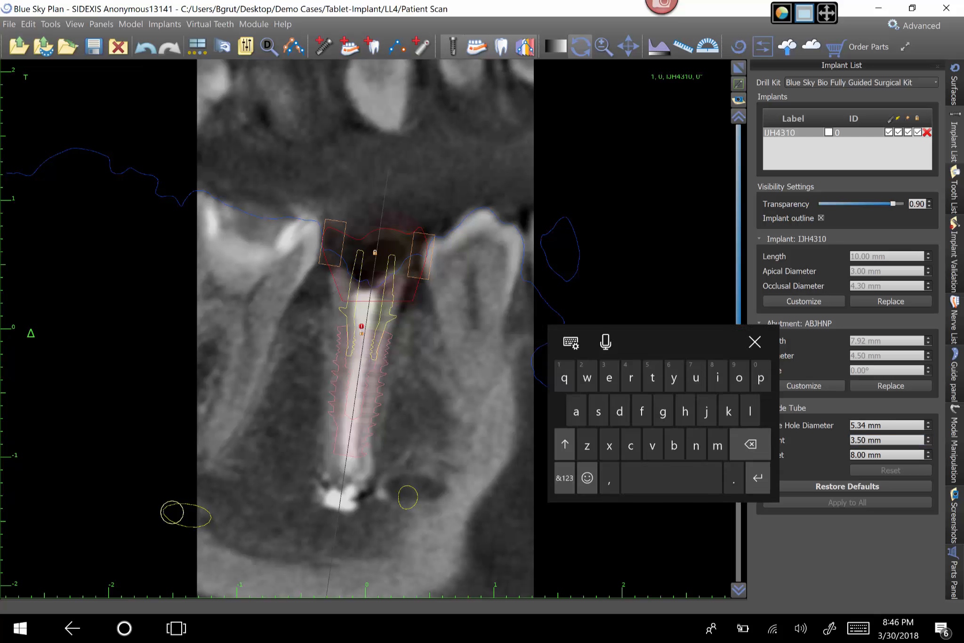
pyautogui.press('BackSpace')
pyautogui.press('BackSpace')
pyautogui.click(551, 480)
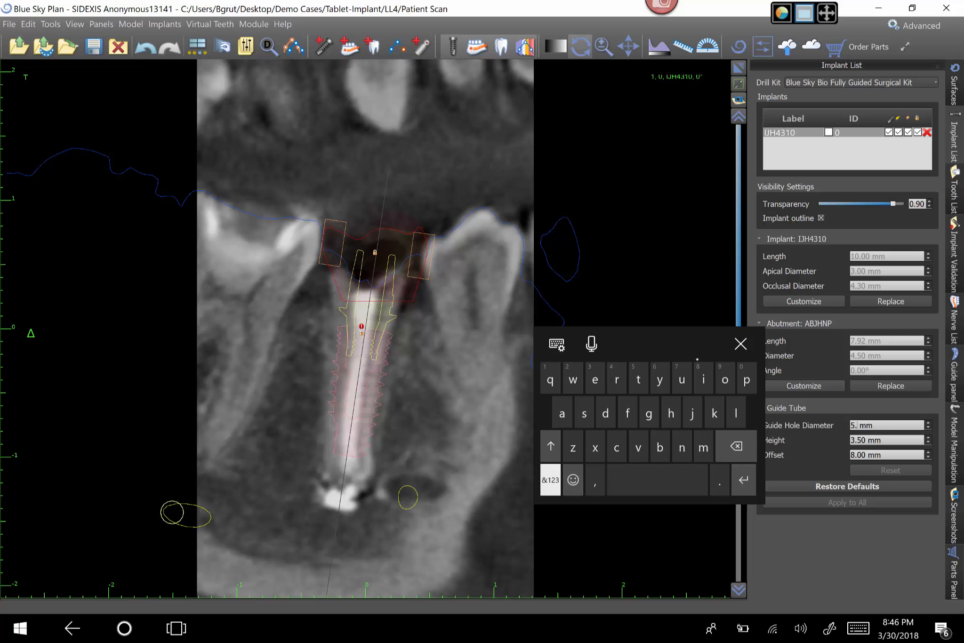
pyautogui.write('08')
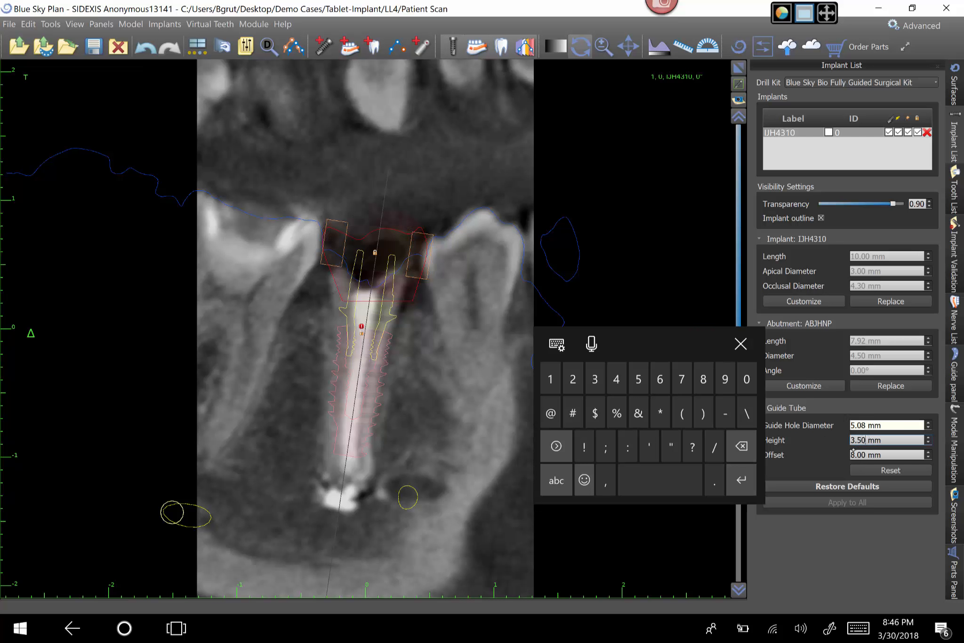
# Step: Set the guide tube's height to 5 mm
pyautogui.press('BackSpace')
pyautogui.press('BackSpace')
pyautogui.press('BackSpace')
pyautogui.press('BackSpace')
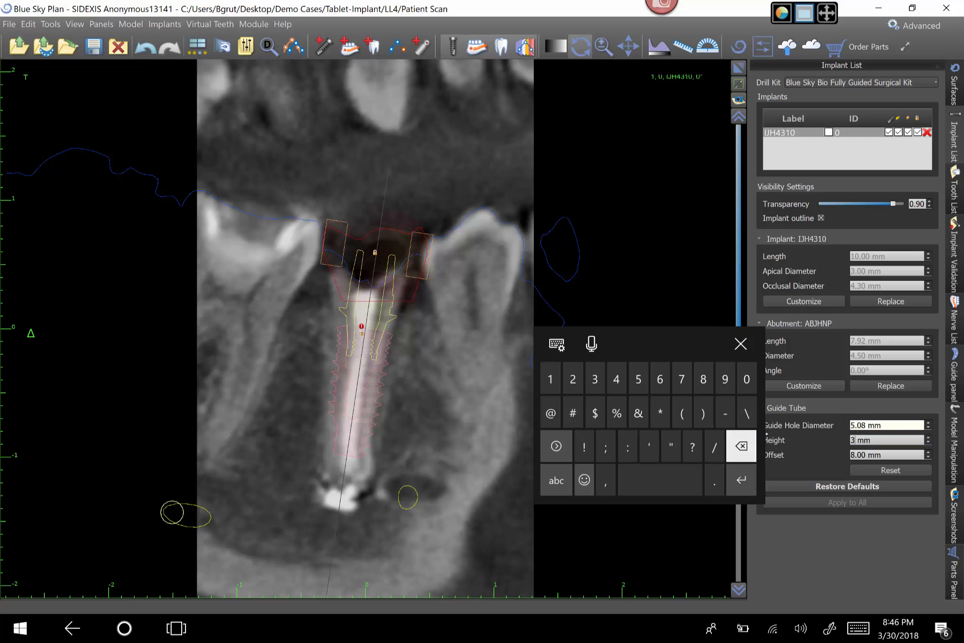
pyautogui.write('5')
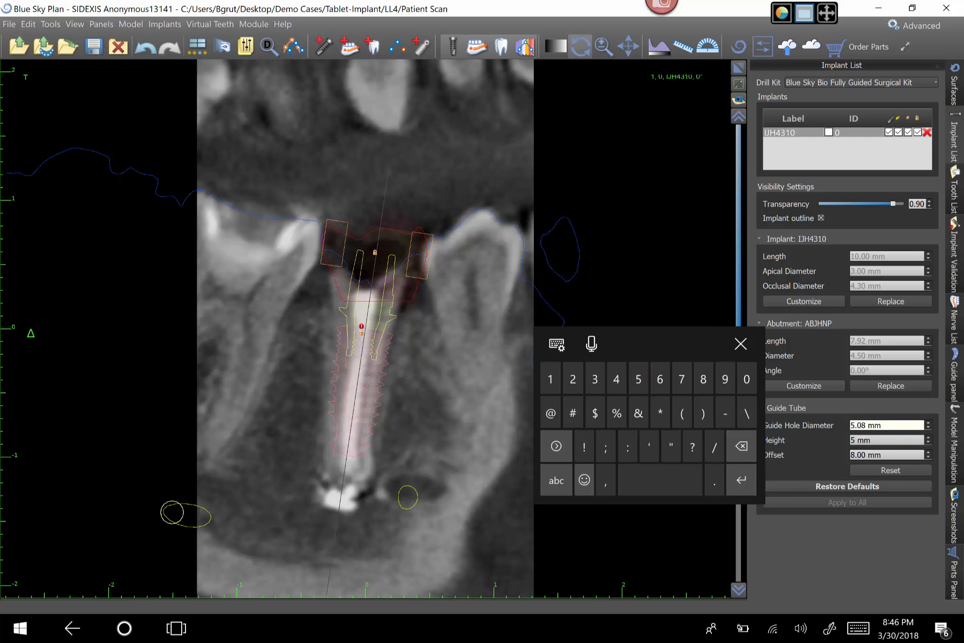
# Step: Set the guide tube's offset to 8.50 mm and dismiss the resulting notice
pyautogui.click(863, 454)
pyautogui.press('BackSpace')
pyautogui.press('BackSpace')
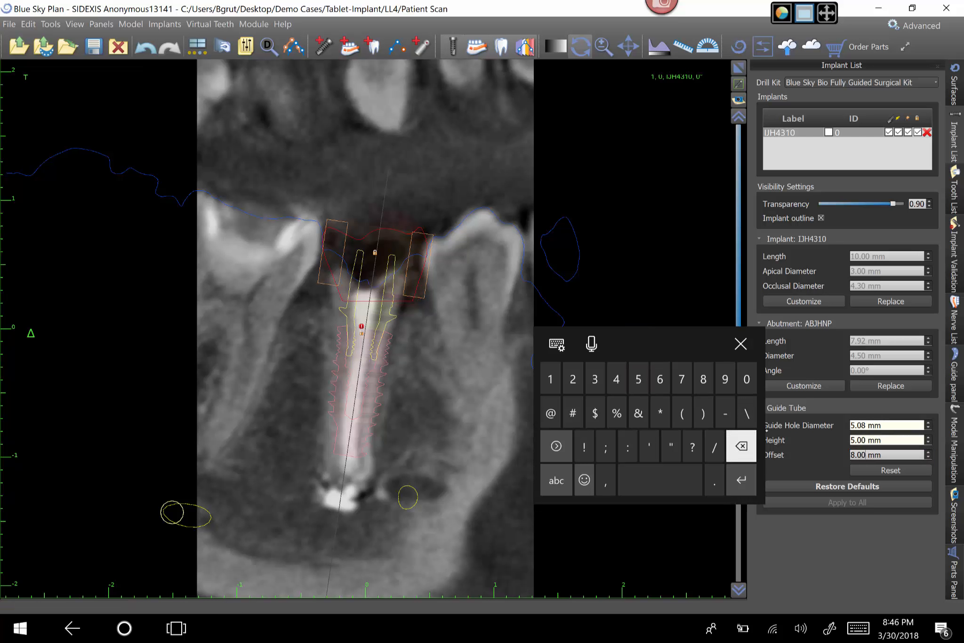
pyautogui.write('50')
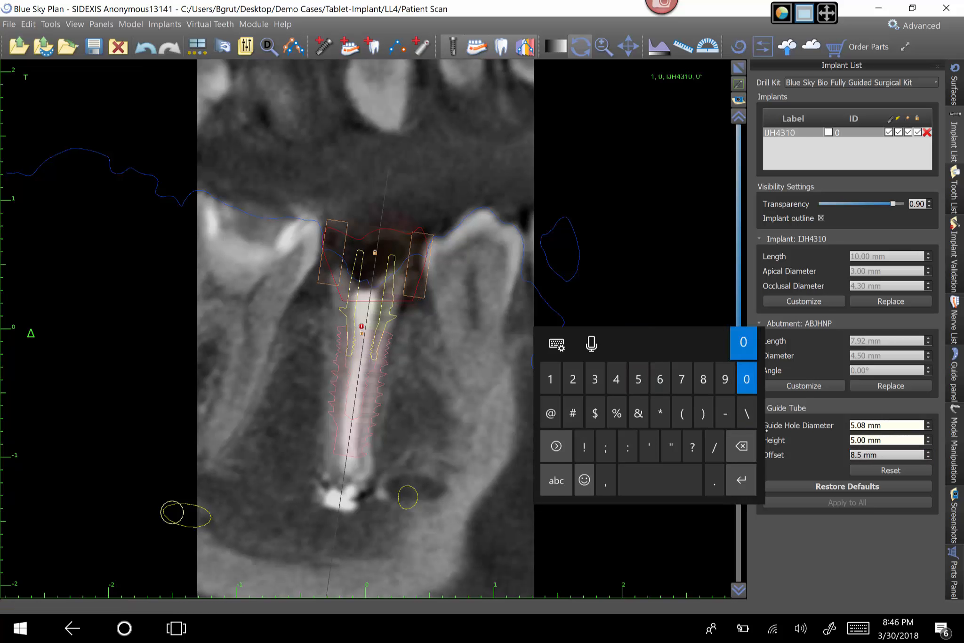
pyautogui.press('Return')
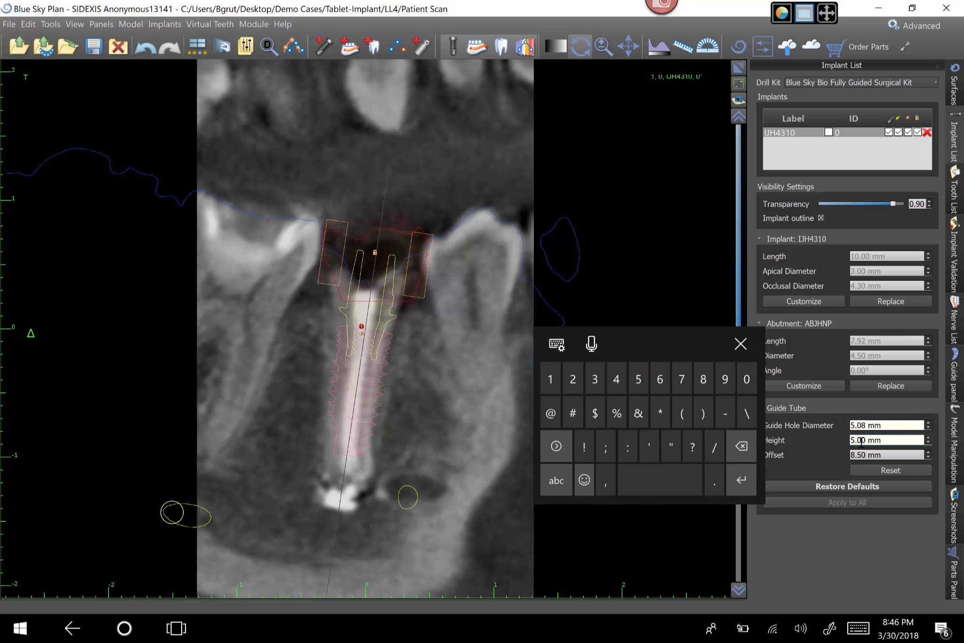
pyautogui.click(522, 353)
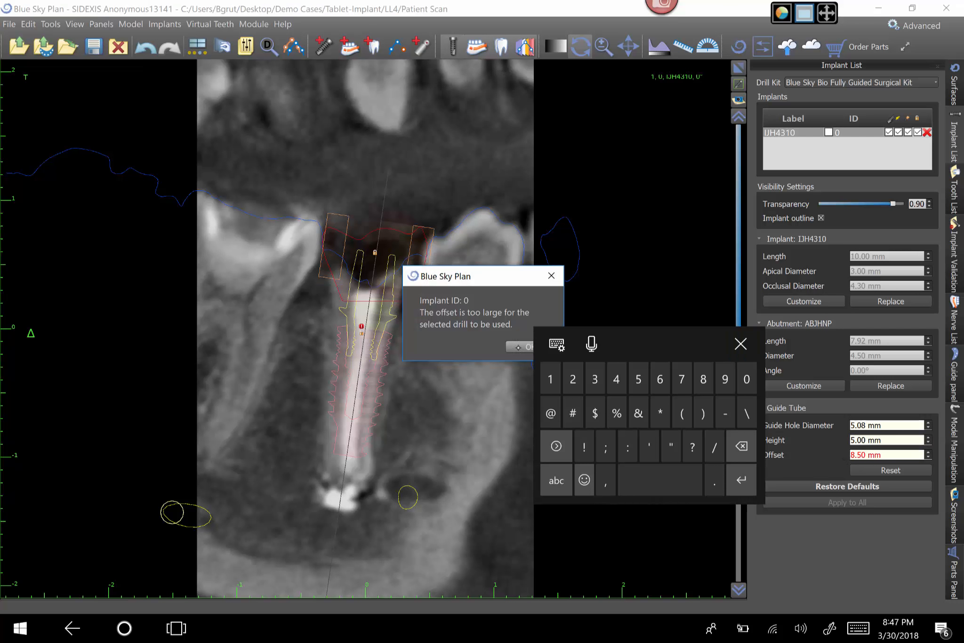
pyautogui.click(520, 348)
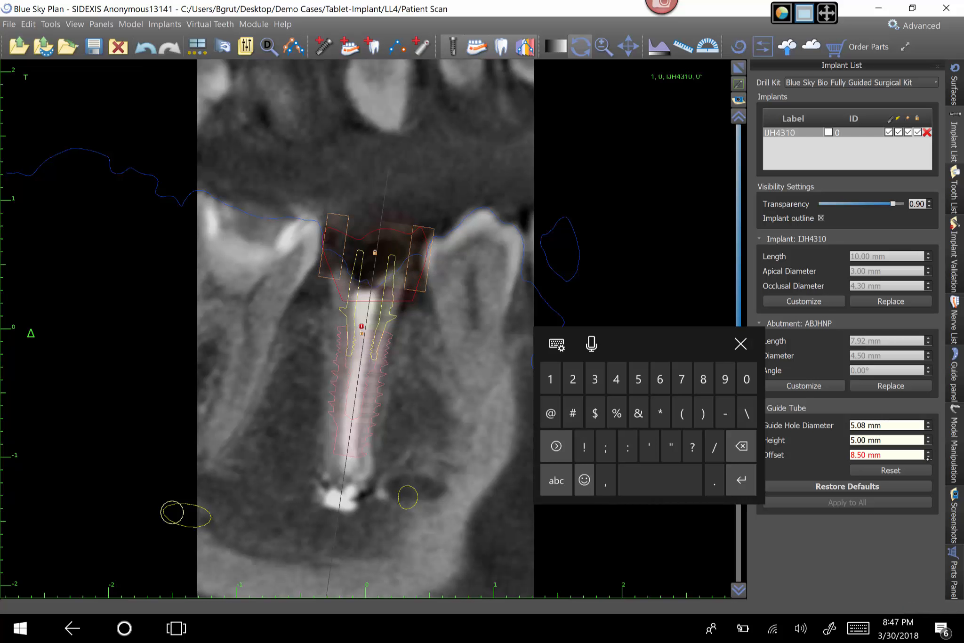
# Step: Raise the guide tube's offset to 10.50 mm and put away the on-screen keyboard
pyautogui.click(928, 452)
pyautogui.click(929, 452)
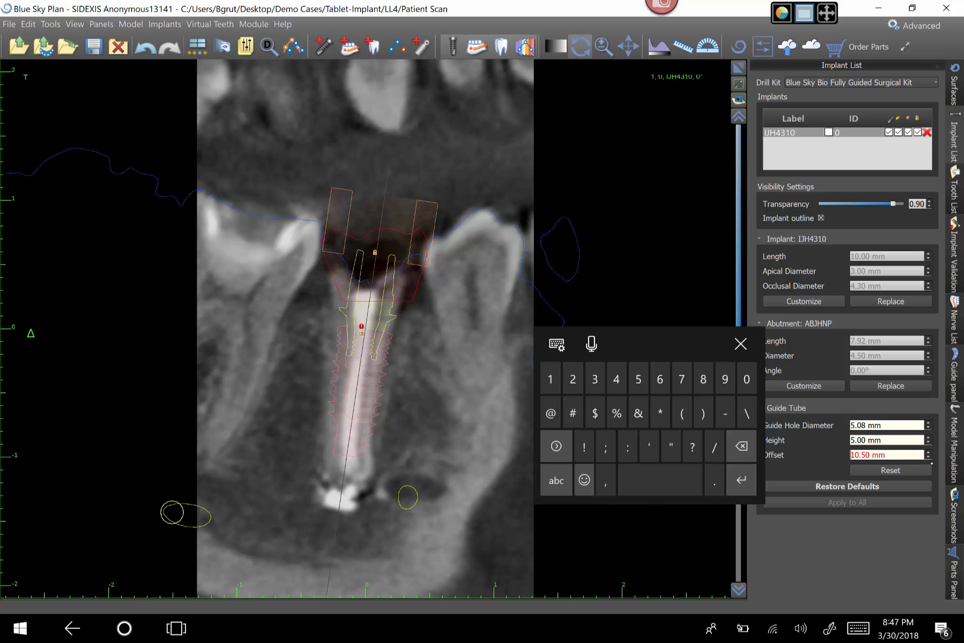
pyautogui.click(741, 345)
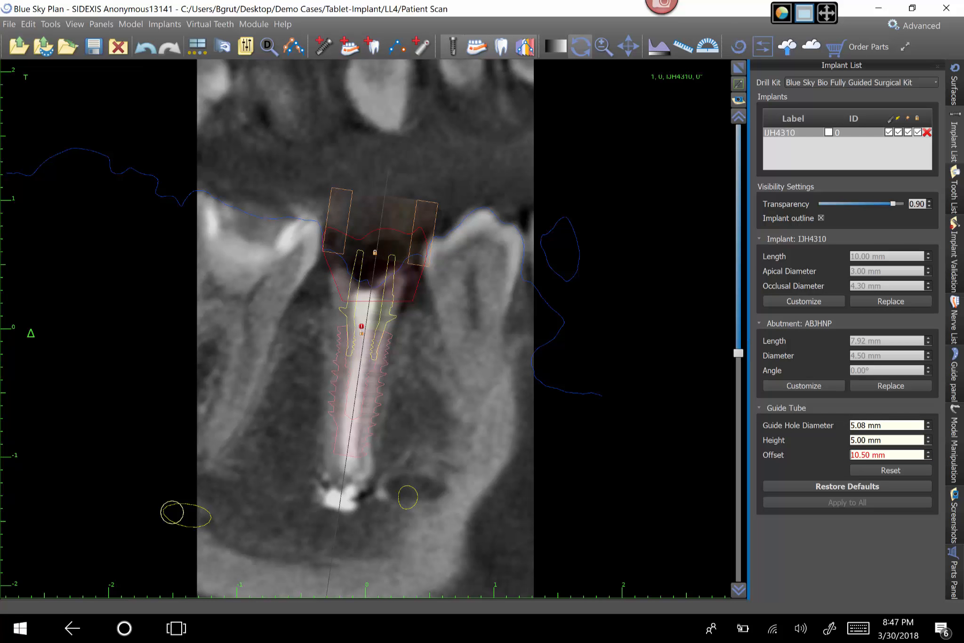
pyautogui.click(360, 296)
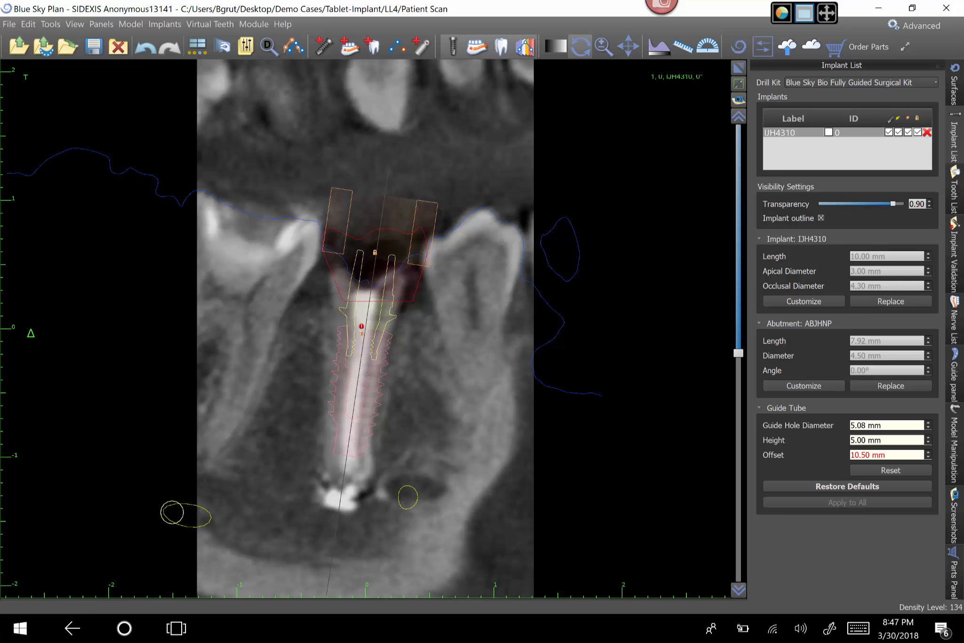
# Step: Return to the multi-view layout, hide the virtual tooth and enlarge the 3D view of the model
pyautogui.click(738, 68)
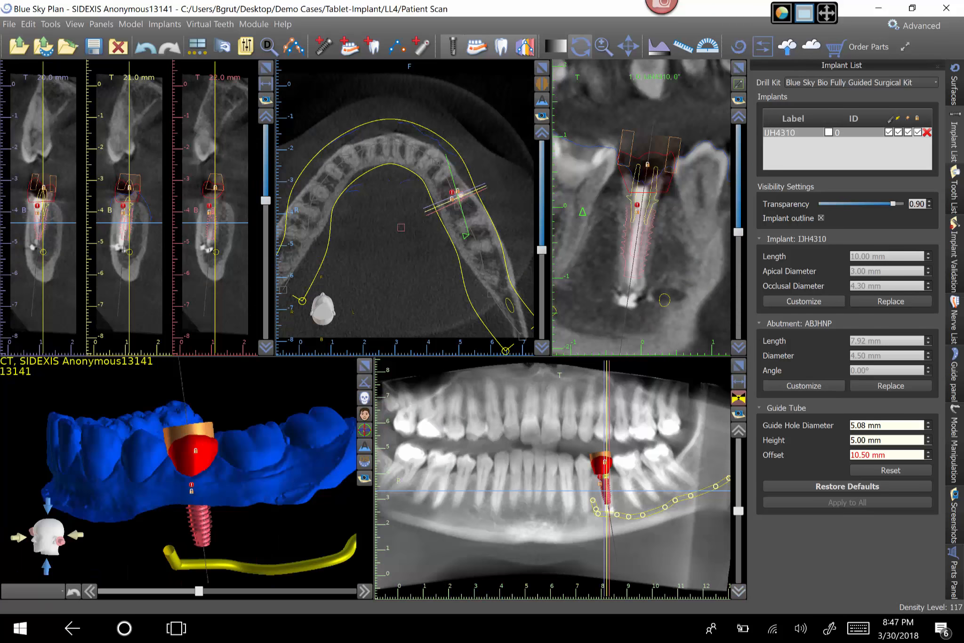
pyautogui.click(501, 47)
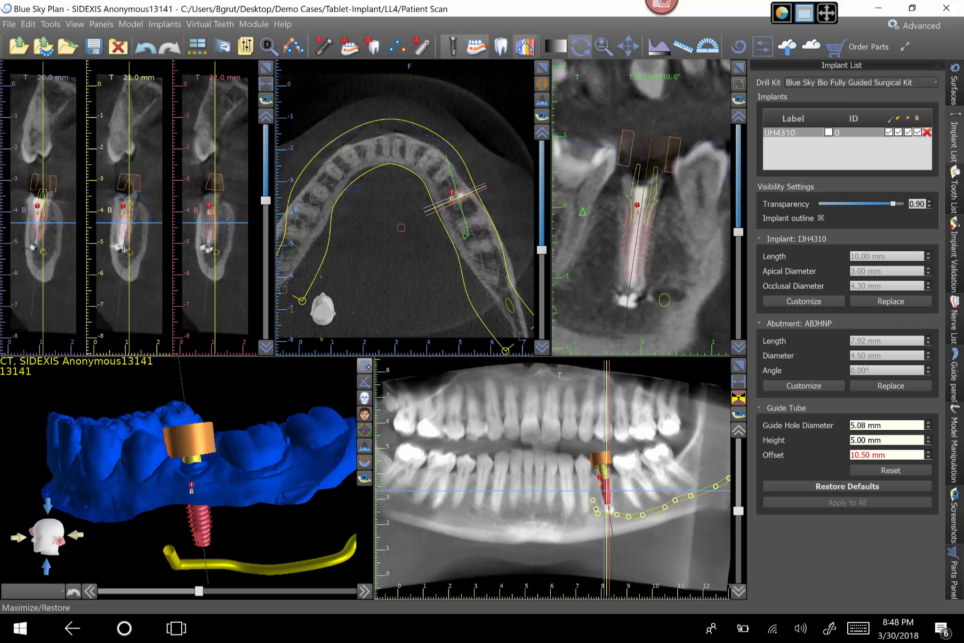
pyautogui.click(365, 365)
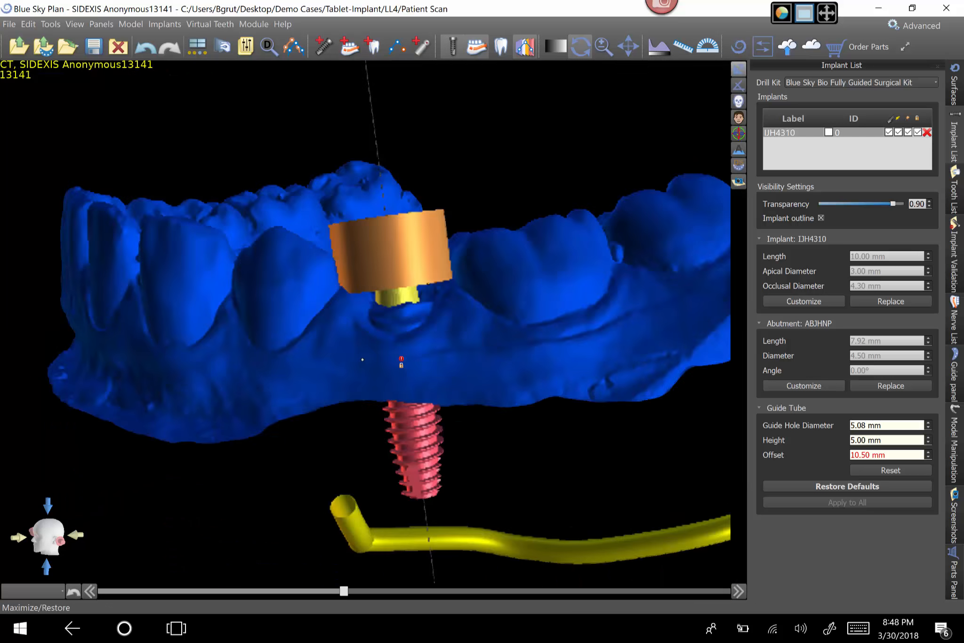
# Step: Recolor the LL4-LowerModel surface to light yellow (#ffff7f)
pyautogui.click(955, 87)
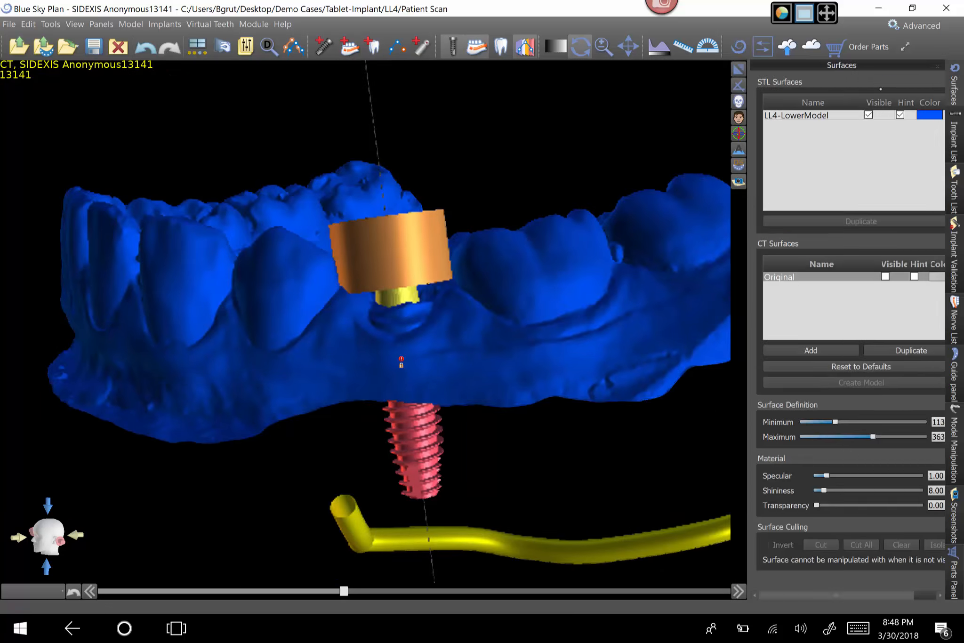
pyautogui.click(915, 115)
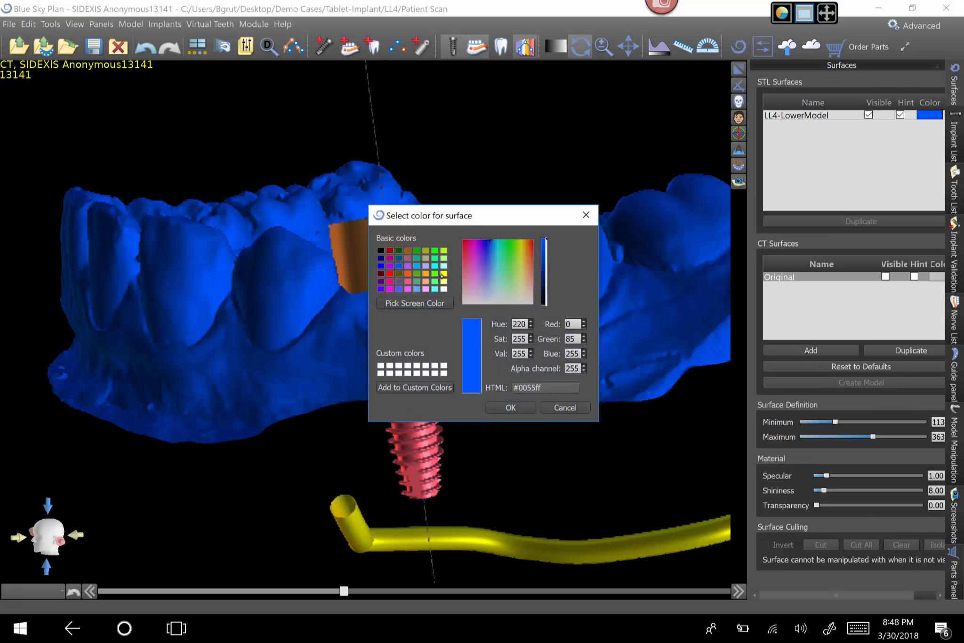
pyautogui.click(437, 274)
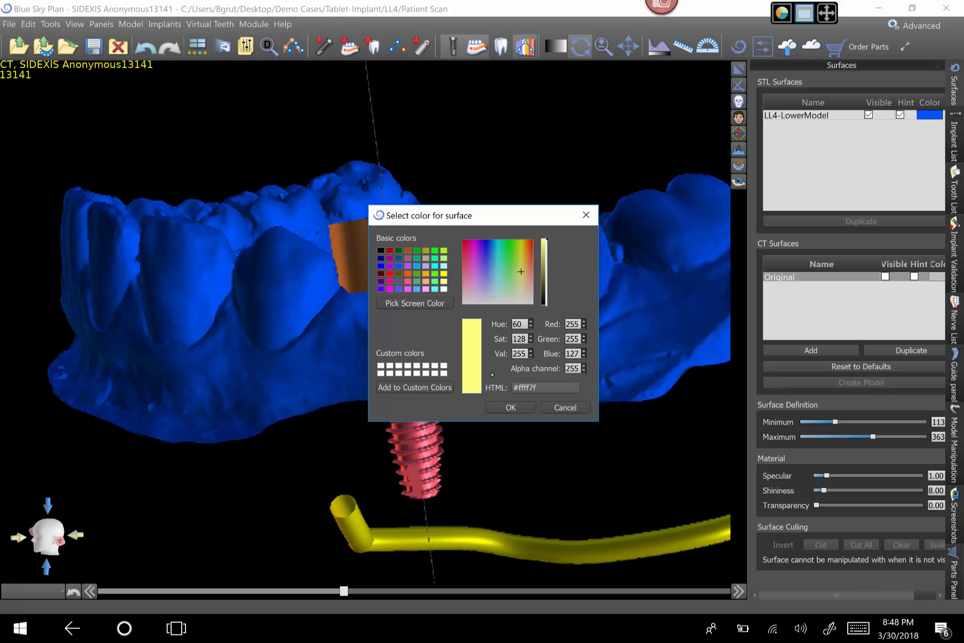
pyautogui.click(495, 406)
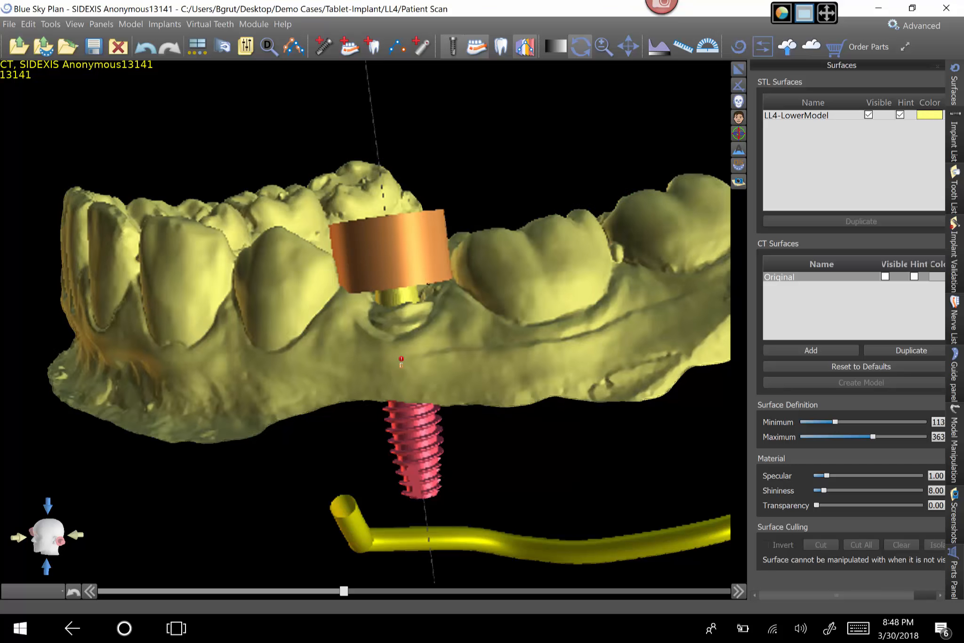
# Step: Start drawing a surgical guide curve for the mandible on LL4-LowerModel
pyautogui.click(950, 366)
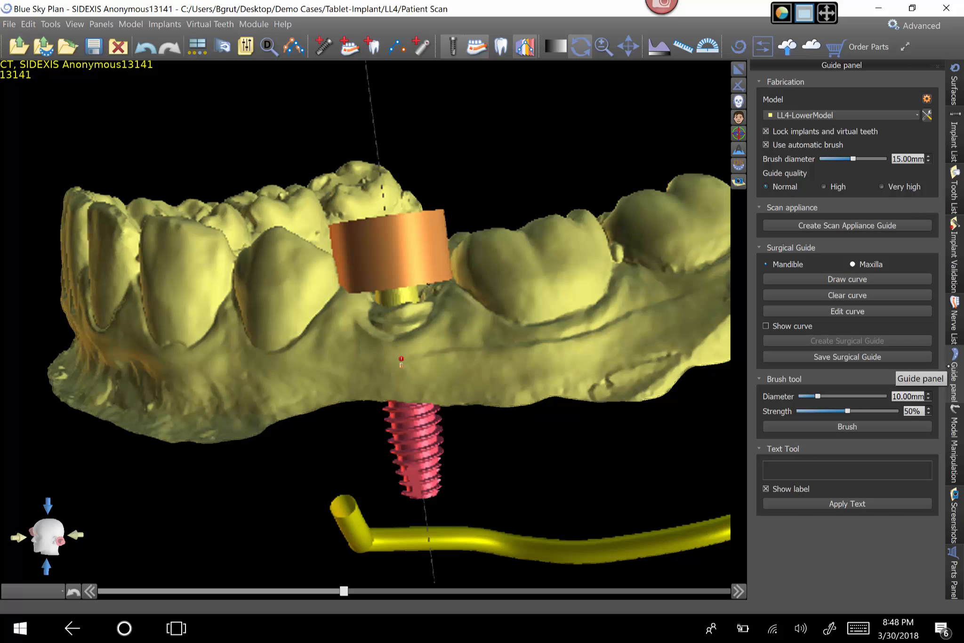
pyautogui.click(812, 278)
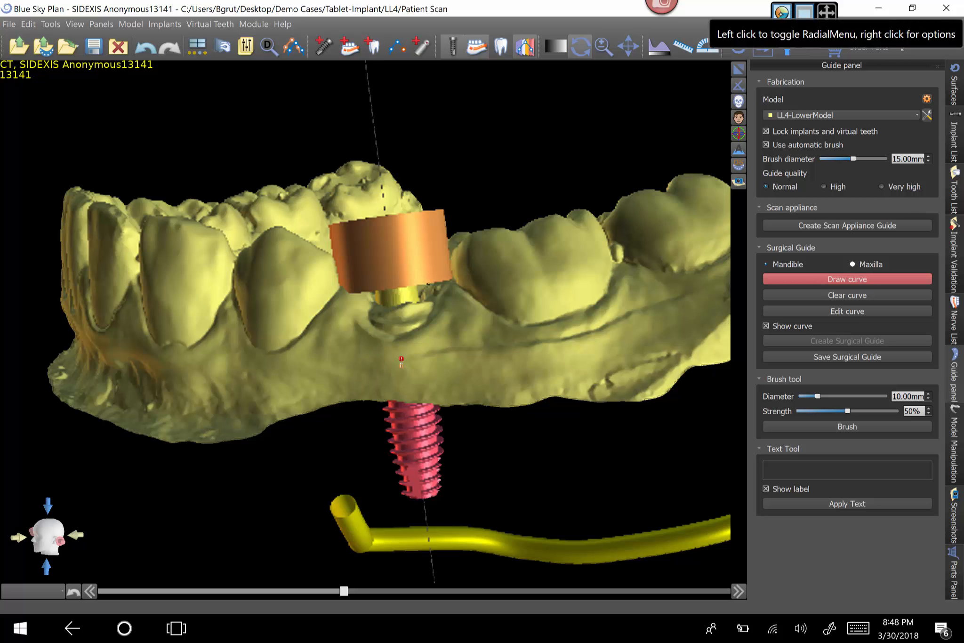
pyautogui.click(781, 12)
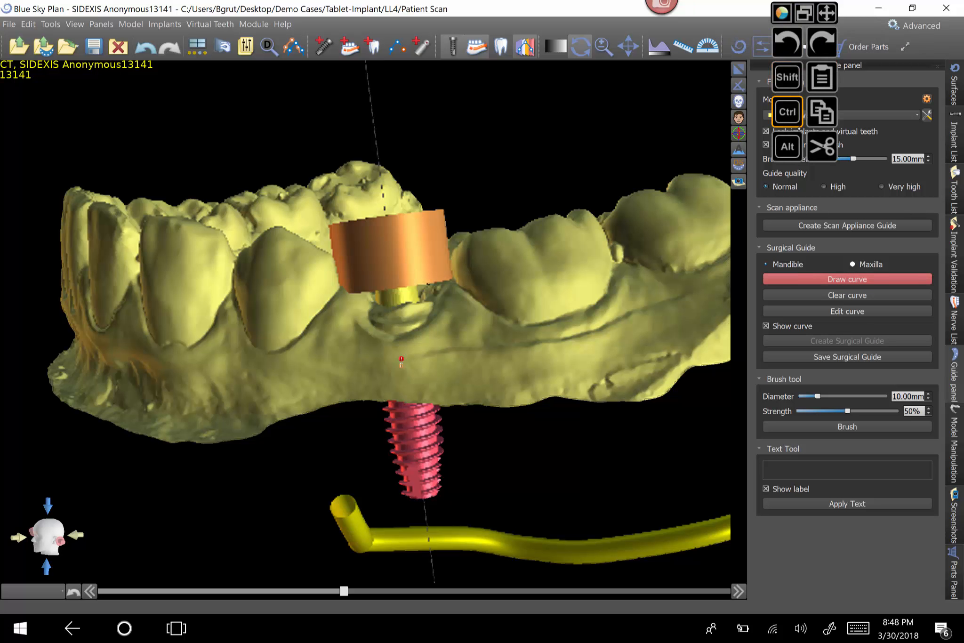
pyautogui.moveTo(821, 21); pyautogui.dragTo(734, 206)
pyautogui.click(696, 195)
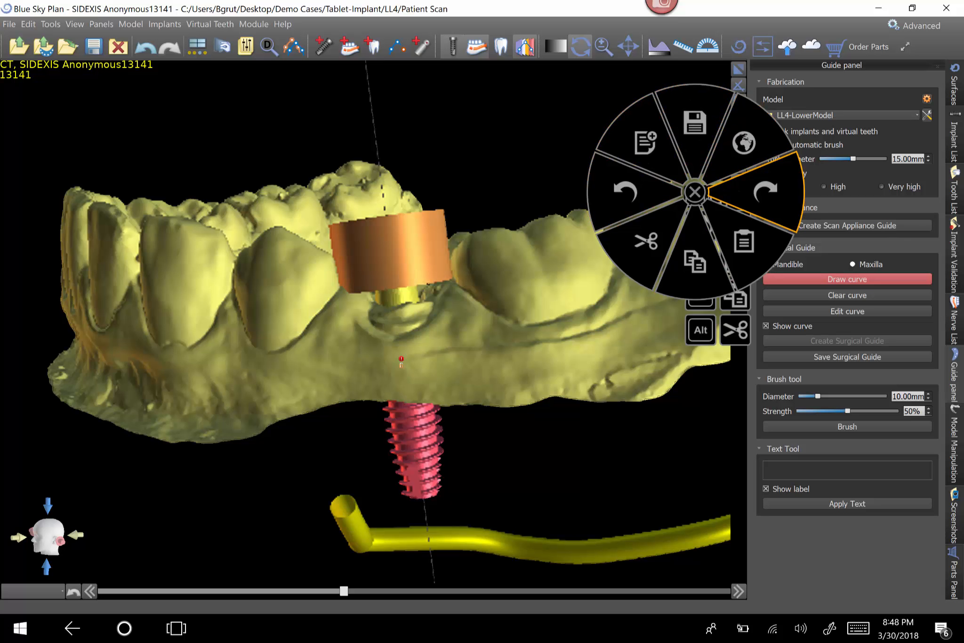
pyautogui.click(695, 192)
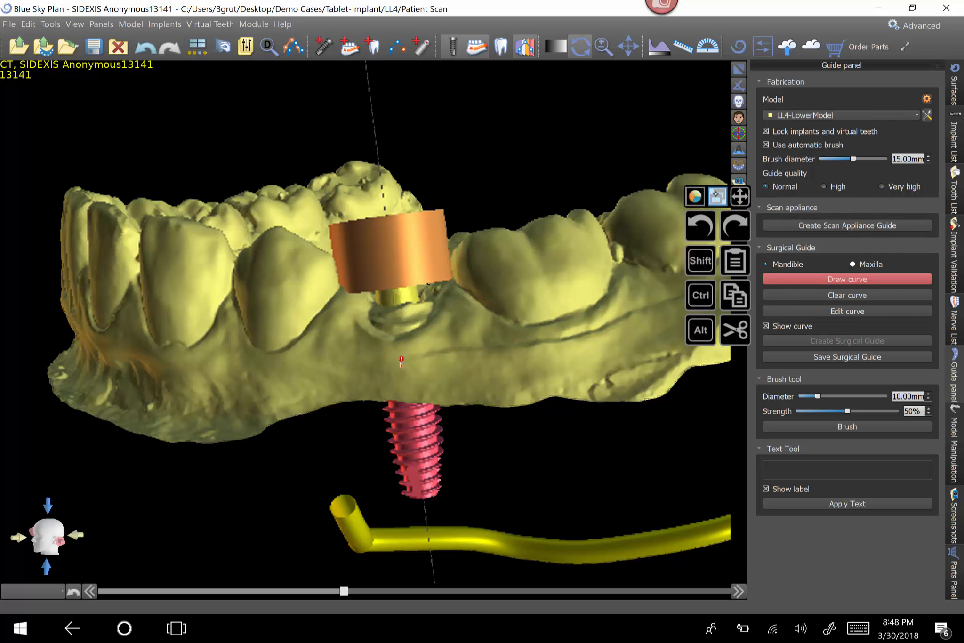
pyautogui.click(717, 197)
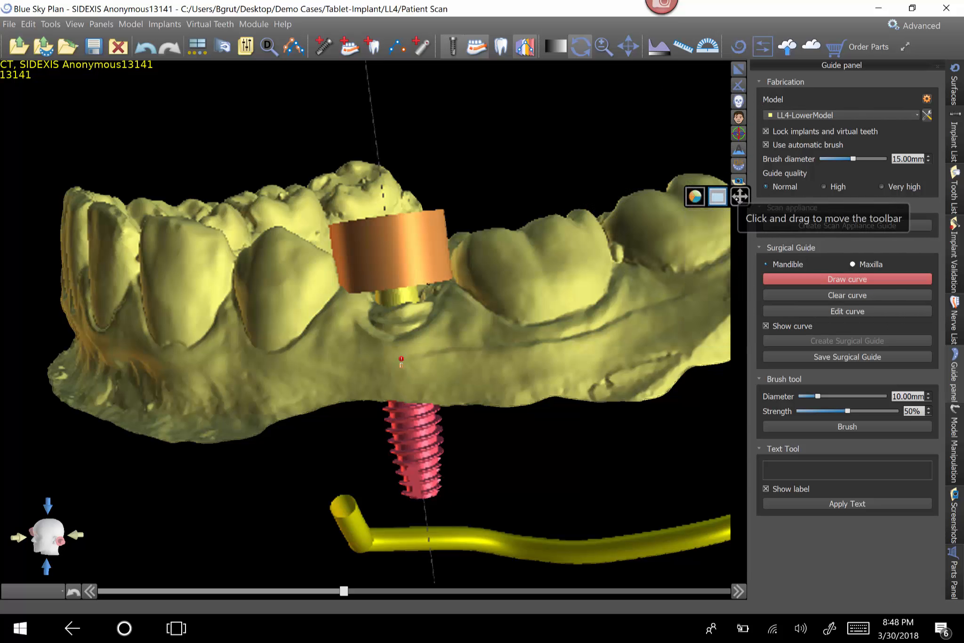
pyautogui.moveTo(740, 196); pyautogui.dragTo(826, 13)
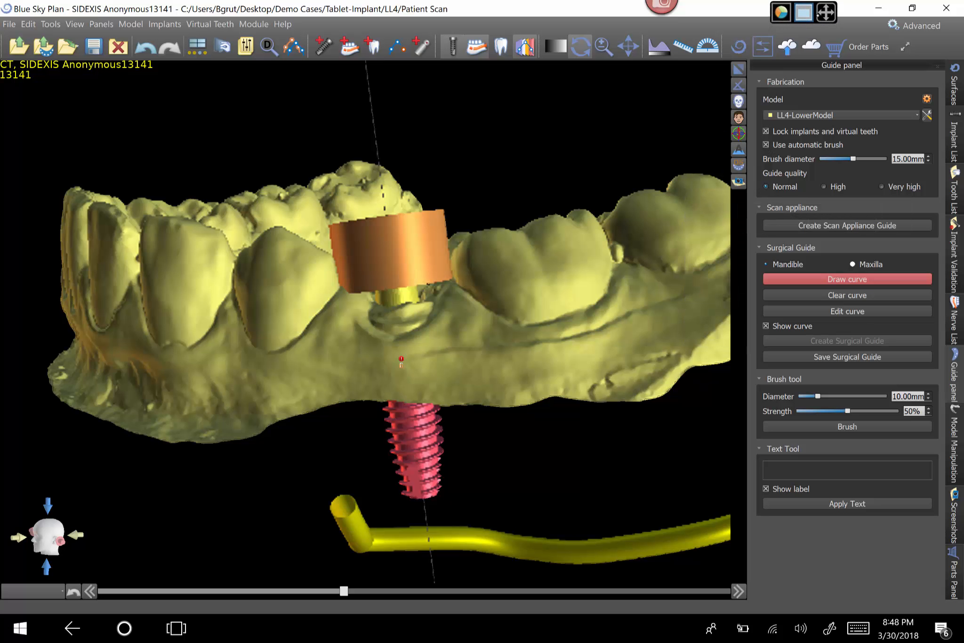
# Step: Draw the guide curve along the outer gum line from the molar behind the guide tube past the two teeth in front
pyautogui.click(804, 12)
pyautogui.click(786, 76)
pyautogui.click(787, 77)
pyautogui.moveTo(570, 241)
pyautogui.keyDown('shift'); pyautogui.mouseDown()
pyautogui.moveTo(560, 266)
pyautogui.moveTo(516, 298)
pyautogui.moveTo(372, 346)
pyautogui.moveTo(153, 330)
pyautogui.mouseUp(); pyautogui.keyUp('shift')
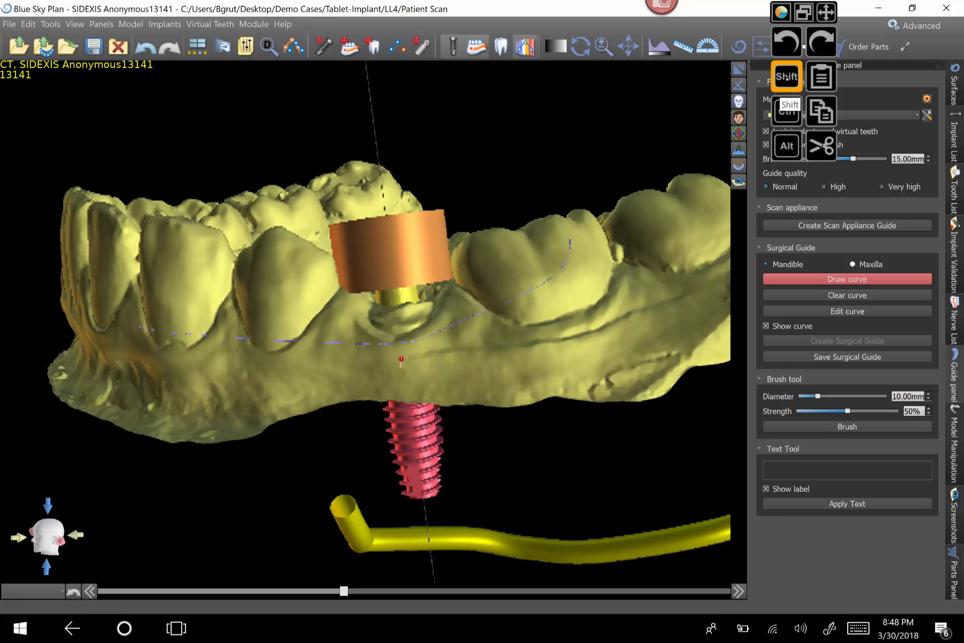
# Step: Extend the guide curve along the front gum line and up the face of an incisor
pyautogui.click(787, 76)
pyautogui.moveTo(198, 217); pyautogui.dragTo(362, 265)
pyautogui.click(787, 76)
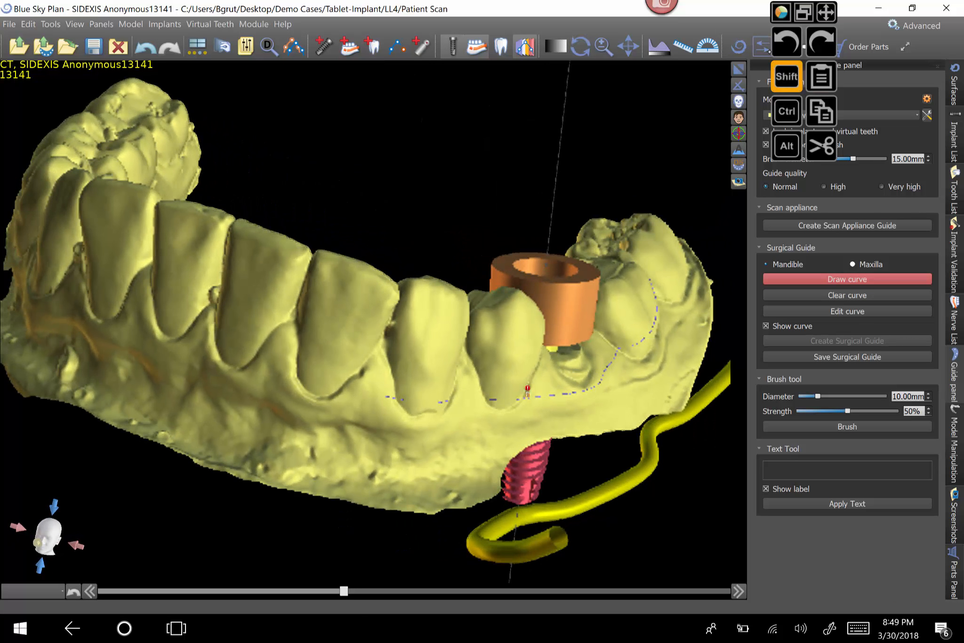
pyautogui.moveTo(386, 398)
pyautogui.keyDown('shift'); pyautogui.mouseDown()
pyautogui.moveTo(312, 379)
pyautogui.moveTo(250, 325)
pyautogui.moveTo(263, 236)
pyautogui.mouseUp(); pyautogui.keyUp('shift')
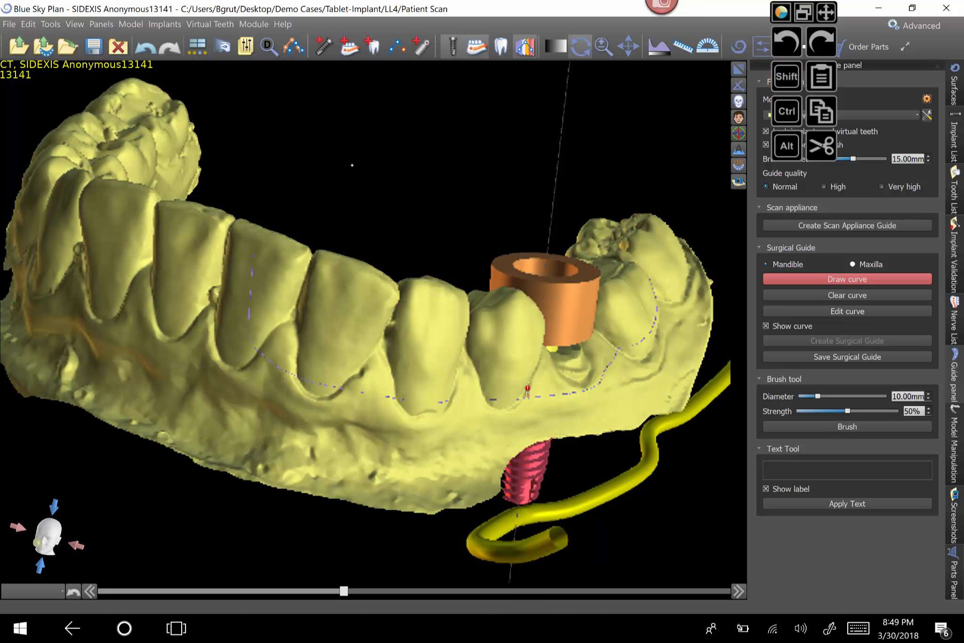
# Step: Continue the guide curve over the incisor and back along the tongue side to the tooth in front of the guide tube
pyautogui.moveTo(327, 188); pyautogui.dragTo(303, 448)
pyautogui.click(787, 76)
pyautogui.moveTo(273, 553)
pyautogui.keyDown('shift'); pyautogui.mouseDown()
pyautogui.moveTo(276, 541)
pyautogui.moveTo(421, 473)
pyautogui.moveTo(429, 457)
pyautogui.mouseUp(); pyautogui.keyUp('shift')
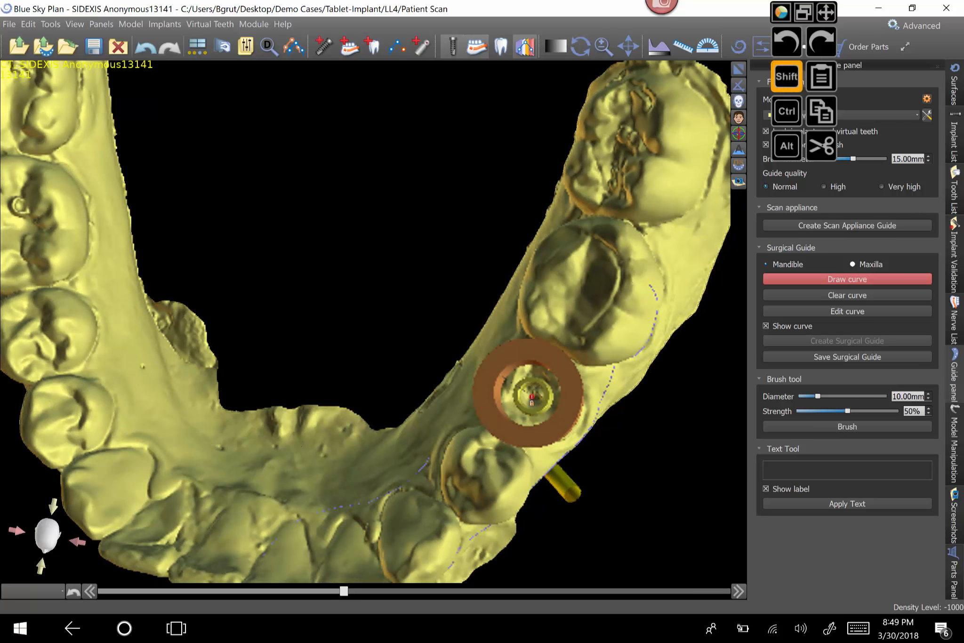
# Step: Finish the guide curve along the tongue side past the guide tube and across the molar to close the loop
pyautogui.click(787, 76)
pyautogui.moveTo(306, 284); pyautogui.dragTo(429, 324)
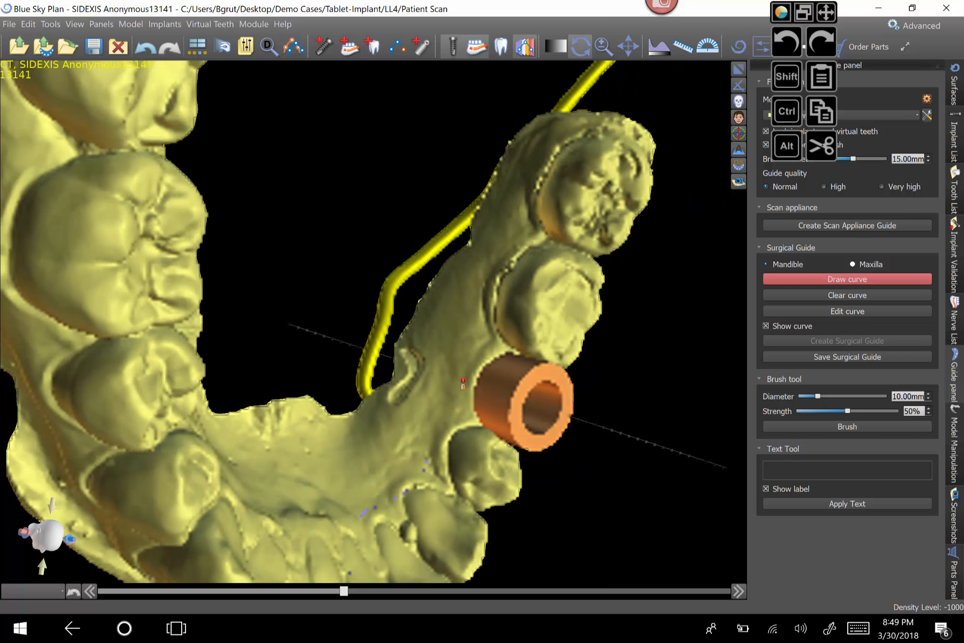
pyautogui.click(787, 77)
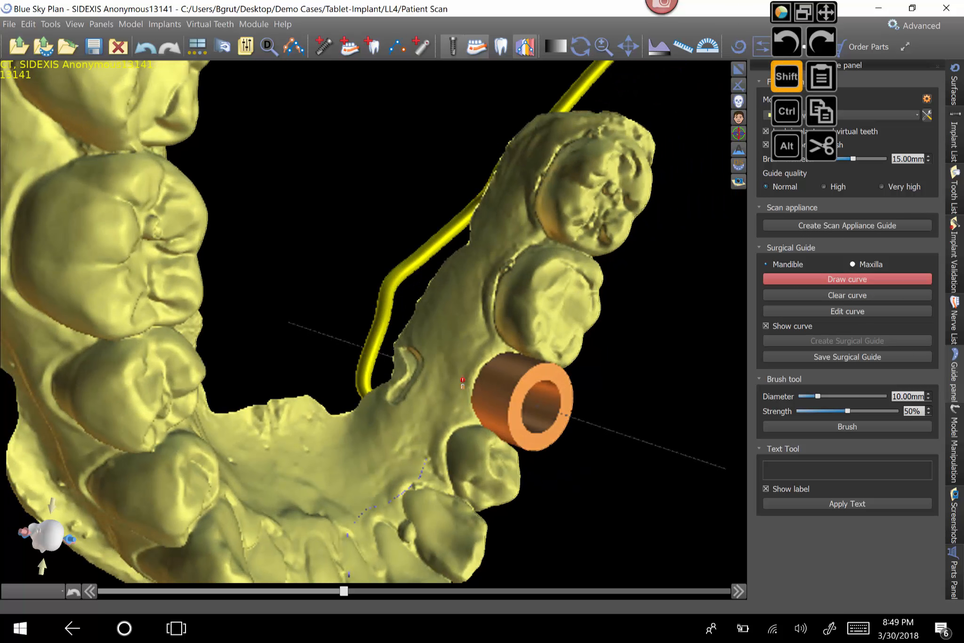
pyautogui.moveTo(429, 457)
pyautogui.keyDown('shift'); pyautogui.mouseDown()
pyautogui.moveTo(472, 387)
pyautogui.moveTo(496, 313)
pyautogui.moveTo(575, 295)
pyautogui.mouseUp(); pyautogui.keyUp('shift')
pyautogui.click(776, 312)
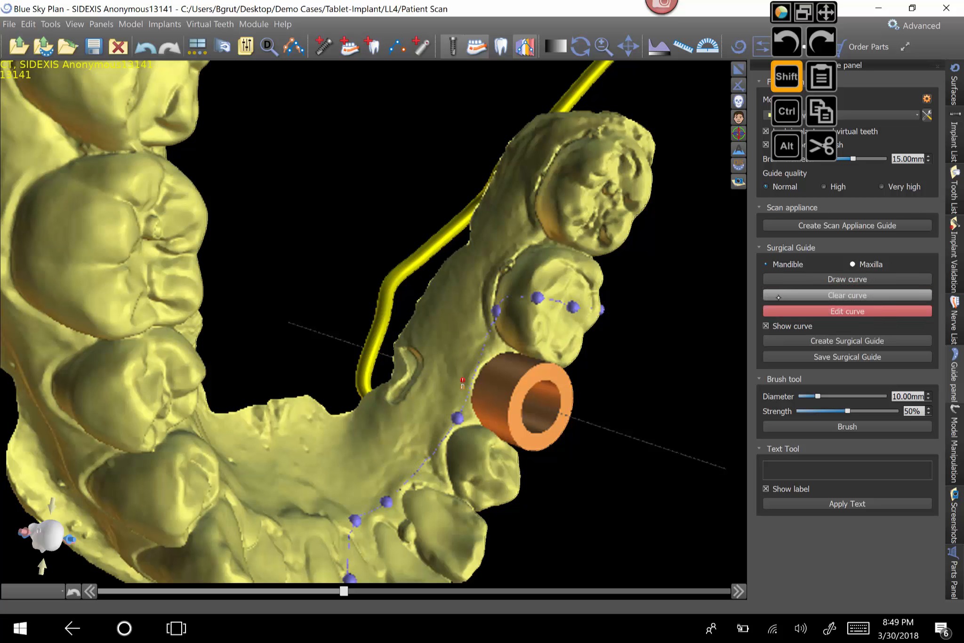
pyautogui.click(787, 76)
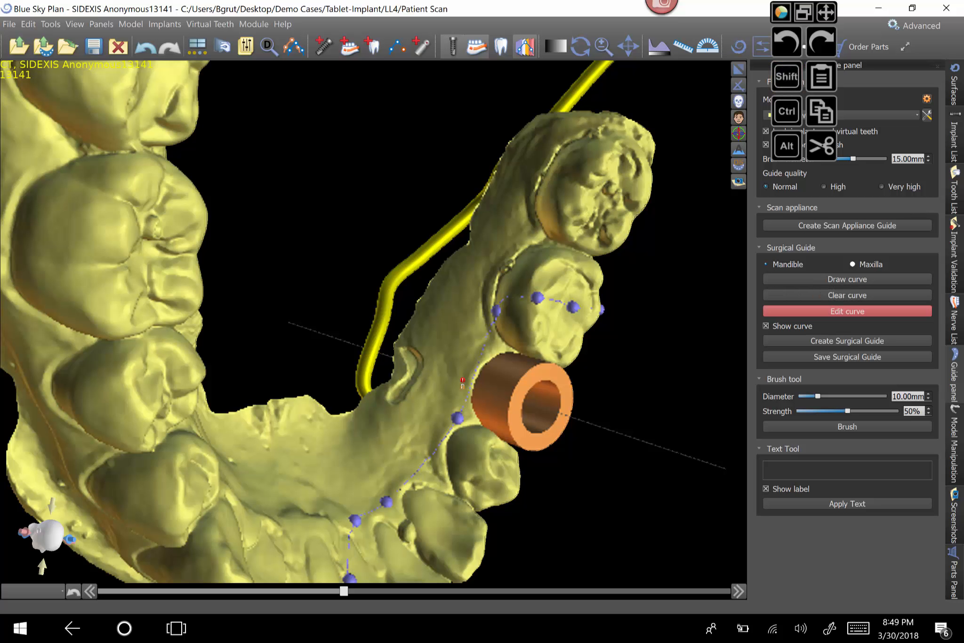
# Step: Move two tongue-side control points of the guide curve onto the backs of the second and third teeth in front of the guide tube
pyautogui.moveTo(269, 310); pyautogui.dragTo(217, 181)
pyautogui.moveTo(358, 306); pyautogui.dragTo(332, 380)
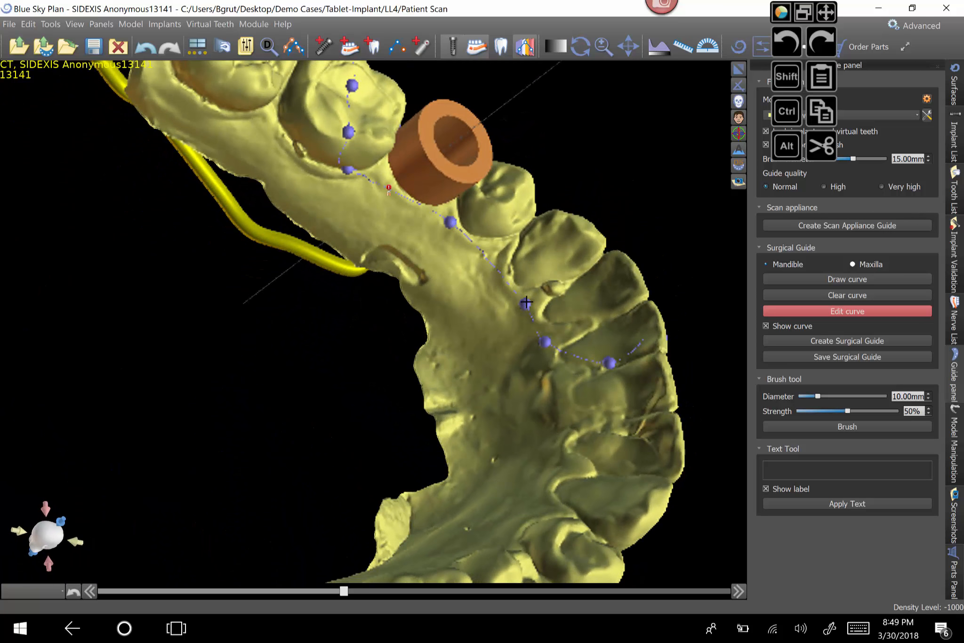
pyautogui.moveTo(525, 296)
pyautogui.mouseDown()
pyautogui.moveTo(523, 282)
pyautogui.moveTo(524, 311)
pyautogui.mouseUp()
pyautogui.click(628, 46)
pyautogui.moveTo(499, 301); pyautogui.dragTo(463, 329)
pyautogui.click(629, 47)
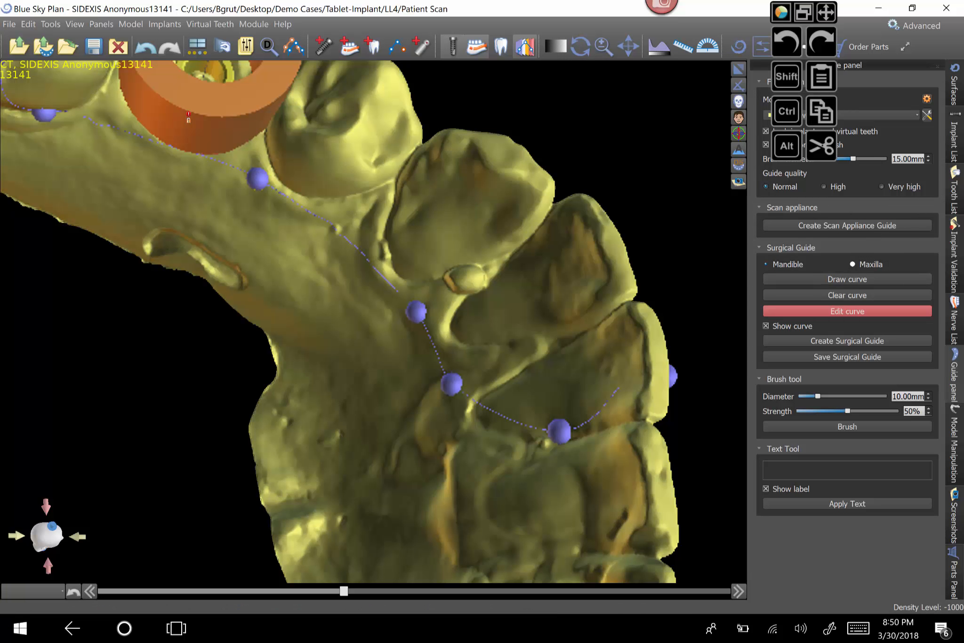
pyautogui.click(604, 45)
pyautogui.moveTo(562, 261); pyautogui.dragTo(601, 71)
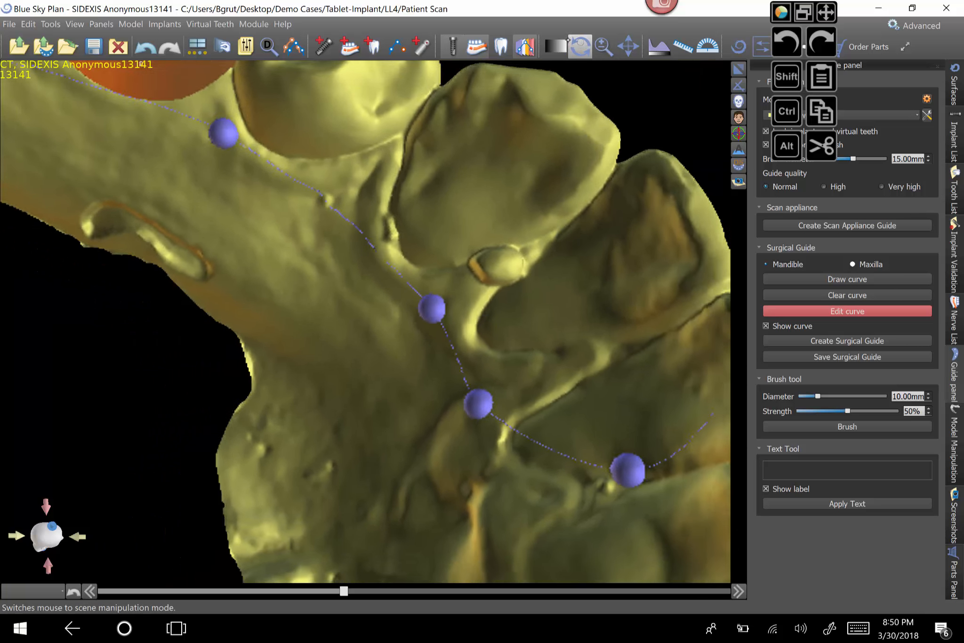
pyautogui.click(580, 45)
pyautogui.moveTo(431, 309); pyautogui.dragTo(434, 254)
pyautogui.click(478, 404)
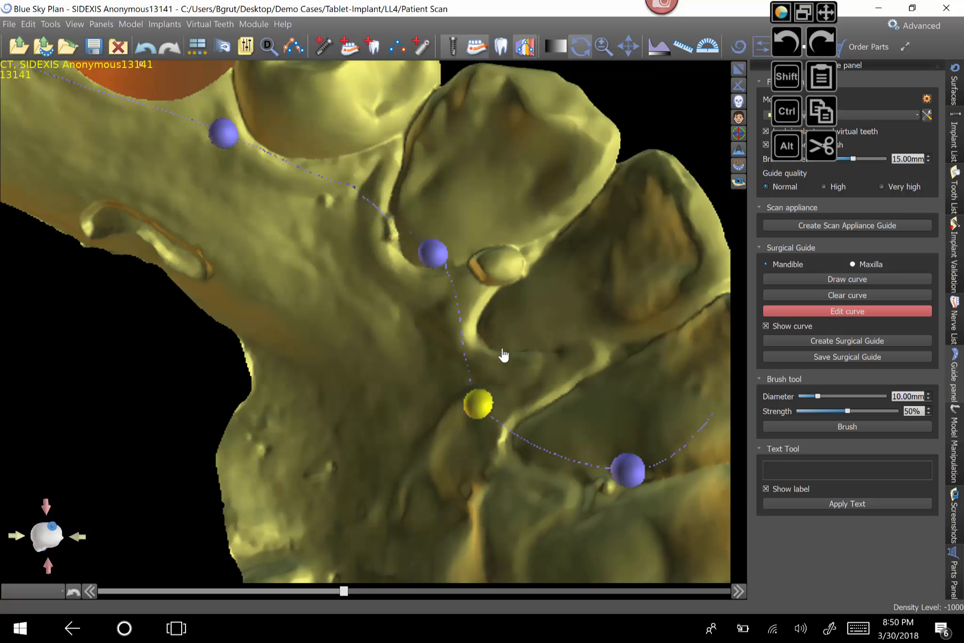
pyautogui.moveTo(501, 355); pyautogui.dragTo(501, 343)
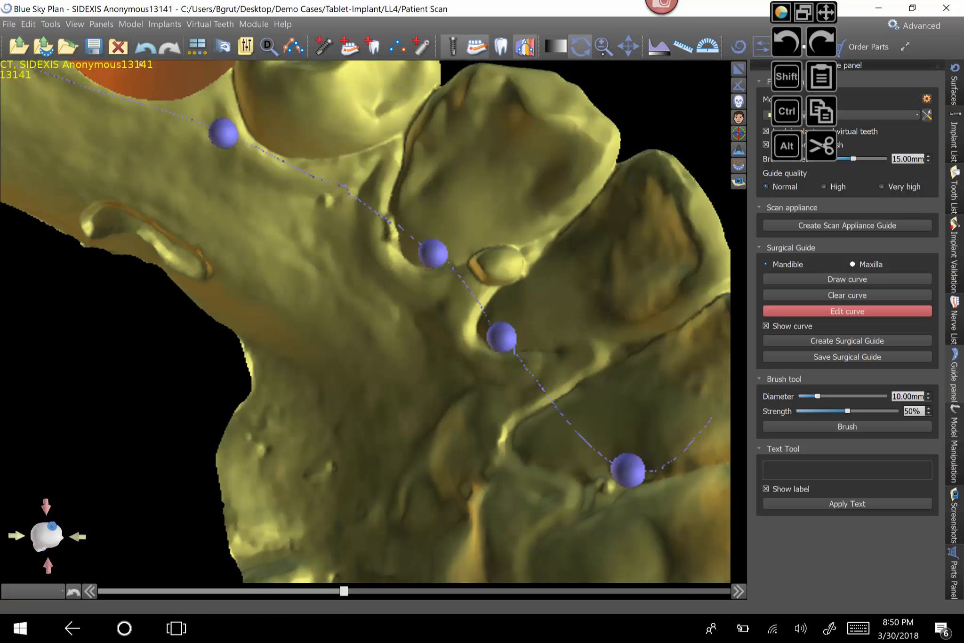
# Step: Create the mandible surgical guide from the finished guide curve
pyautogui.click(603, 46)
pyautogui.moveTo(571, 146); pyautogui.dragTo(612, 69)
pyautogui.click(580, 46)
pyautogui.moveTo(485, 432); pyautogui.dragTo(297, 331)
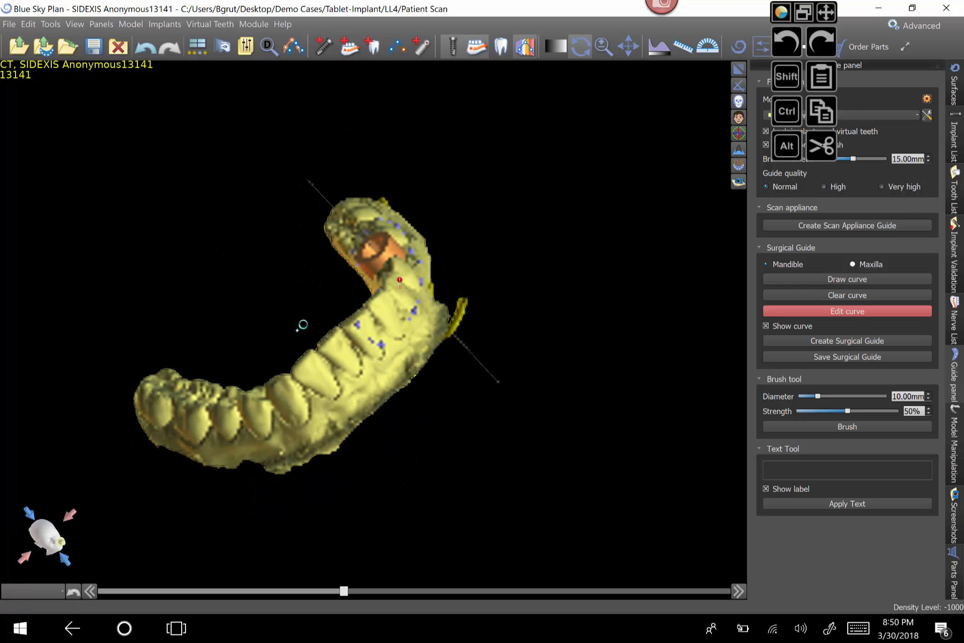
pyautogui.click(782, 338)
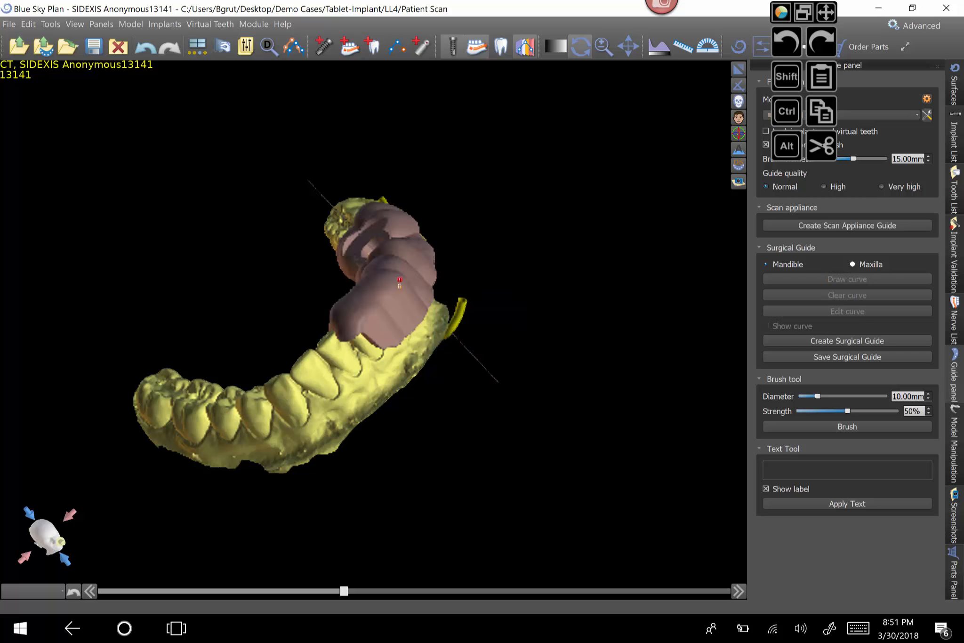
# Step: Add an inspection window to the cheek-side face of the surgical guide, in front of the guide tube
pyautogui.moveTo(308, 339); pyautogui.dragTo(344, 229)
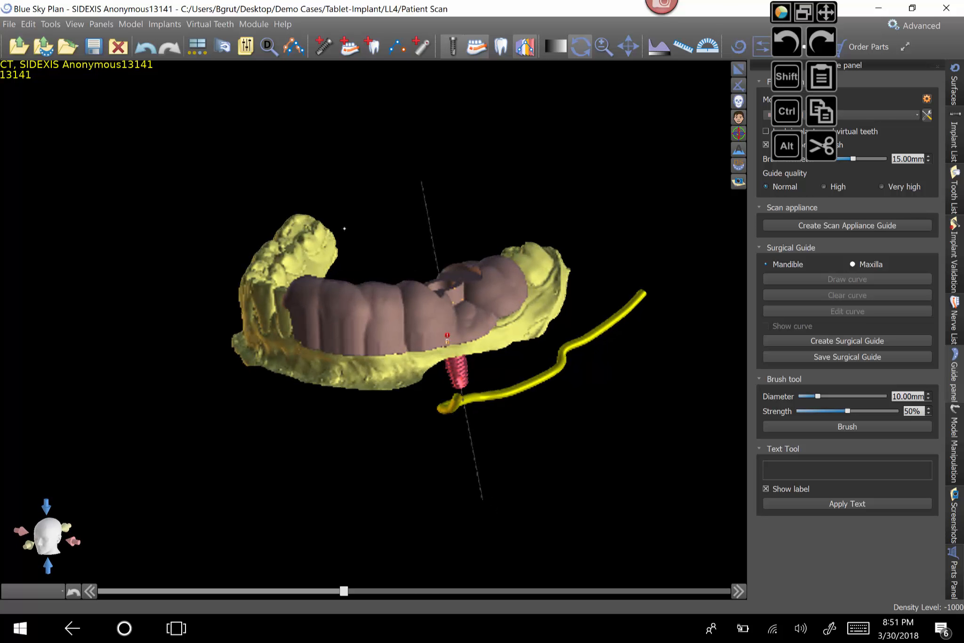
pyautogui.click(604, 46)
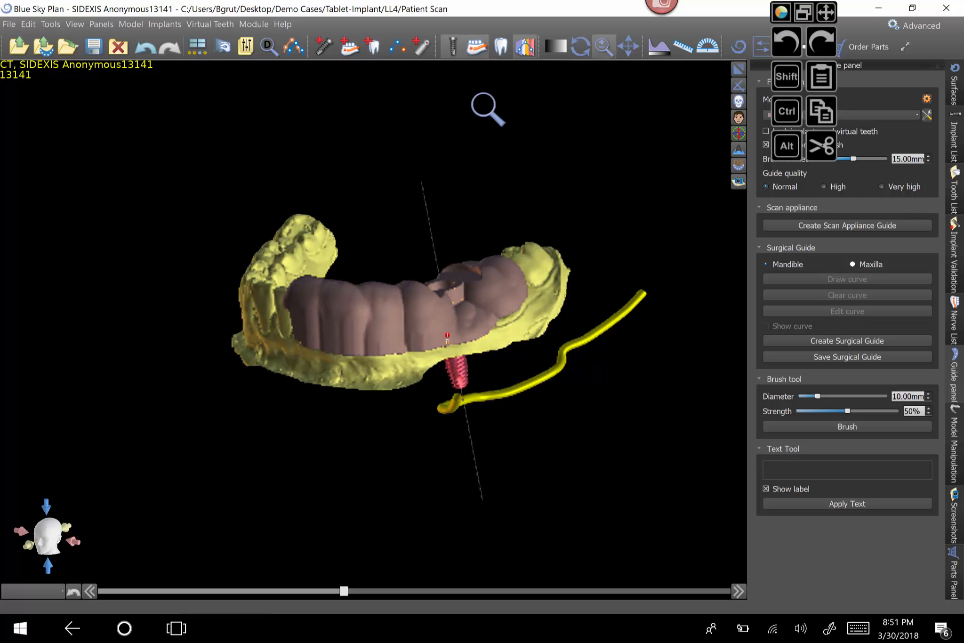
pyautogui.moveTo(381, 188); pyautogui.dragTo(383, 186)
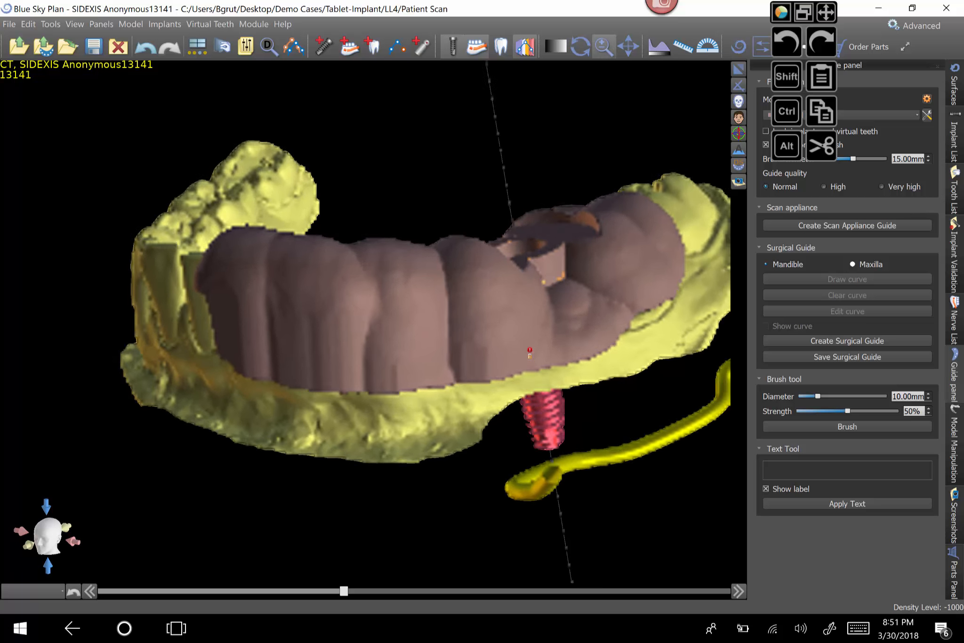
pyautogui.click(604, 46)
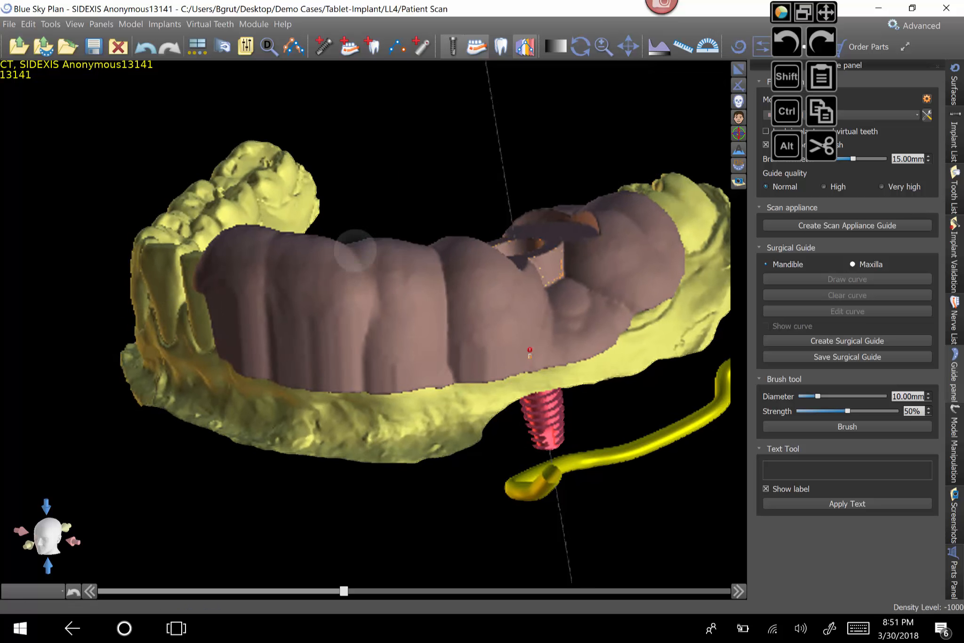
pyautogui.rightClick(352, 247)
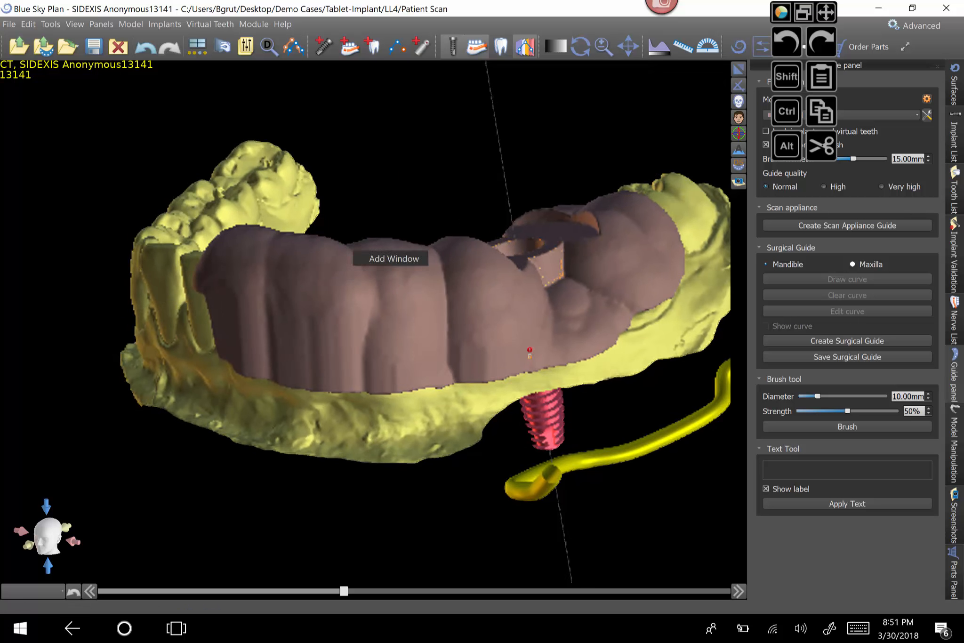
pyautogui.click(392, 258)
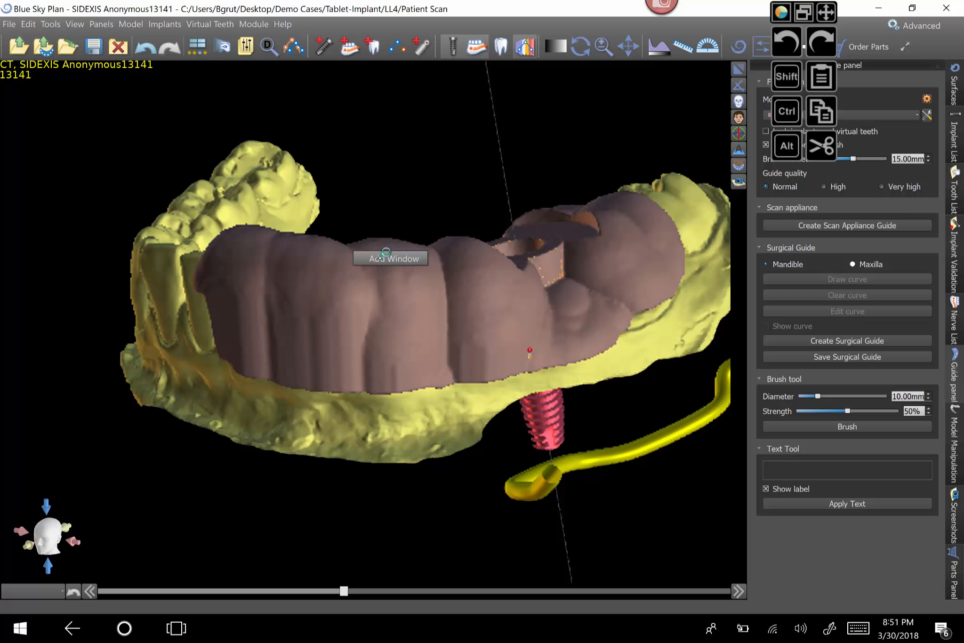
pyautogui.moveTo(258, 145); pyautogui.dragTo(284, 181, button='right')
pyautogui.moveTo(284, 181); pyautogui.dragTo(339, 133)
pyautogui.click(581, 47)
pyautogui.moveTo(276, 240); pyautogui.dragTo(313, 353)
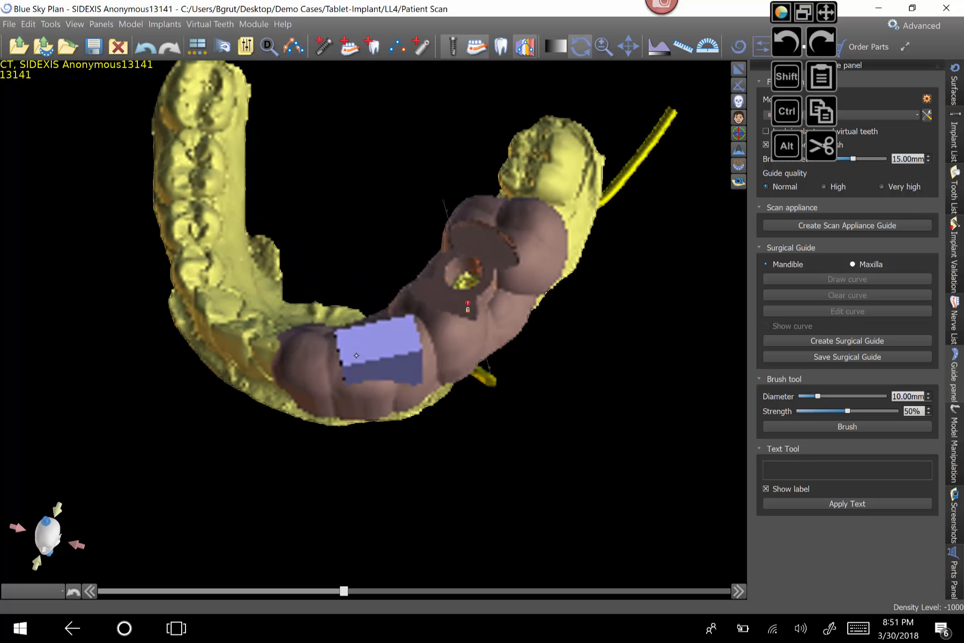
# Step: Stretch the window block across the guide toward the tongue side and adjust its opposite end
pyautogui.moveTo(372, 346)
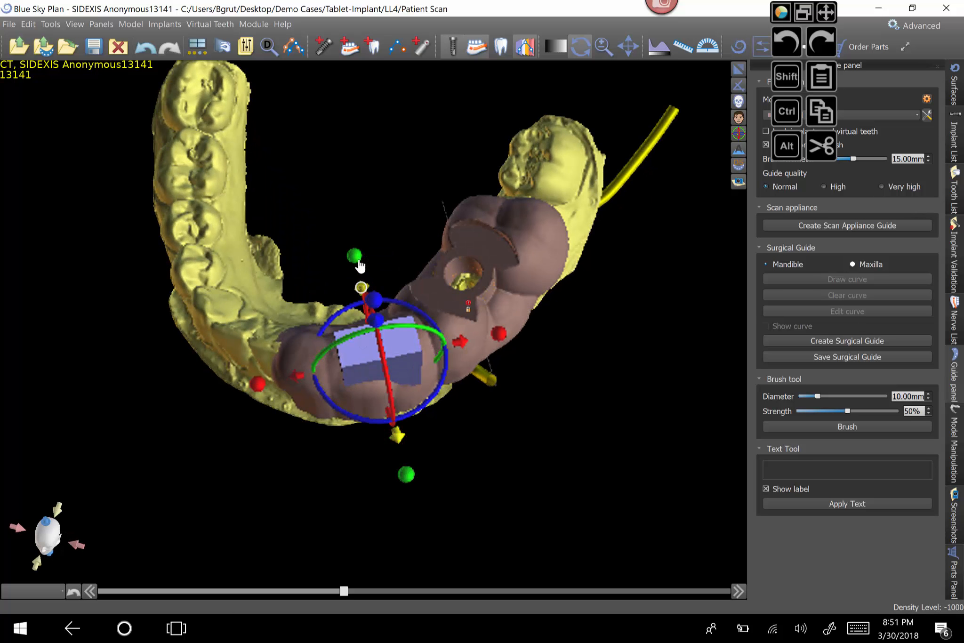
pyautogui.moveTo(348, 251); pyautogui.dragTo(344, 209)
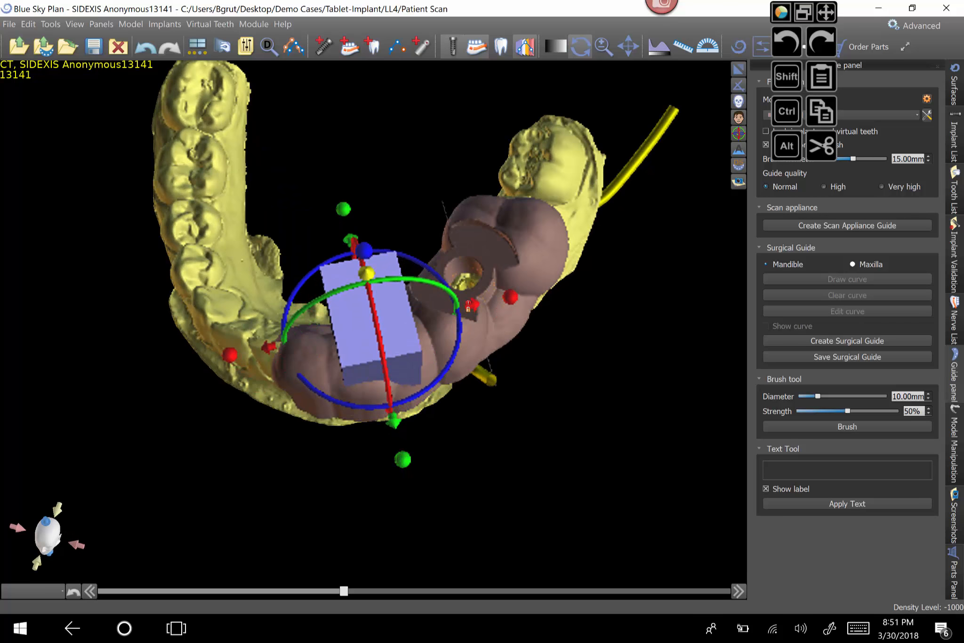
pyautogui.moveTo(407, 453); pyautogui.dragTo(368, 107)
pyautogui.moveTo(352, 372); pyautogui.dragTo(346, 569)
pyautogui.moveTo(287, 348); pyautogui.dragTo(195, 258)
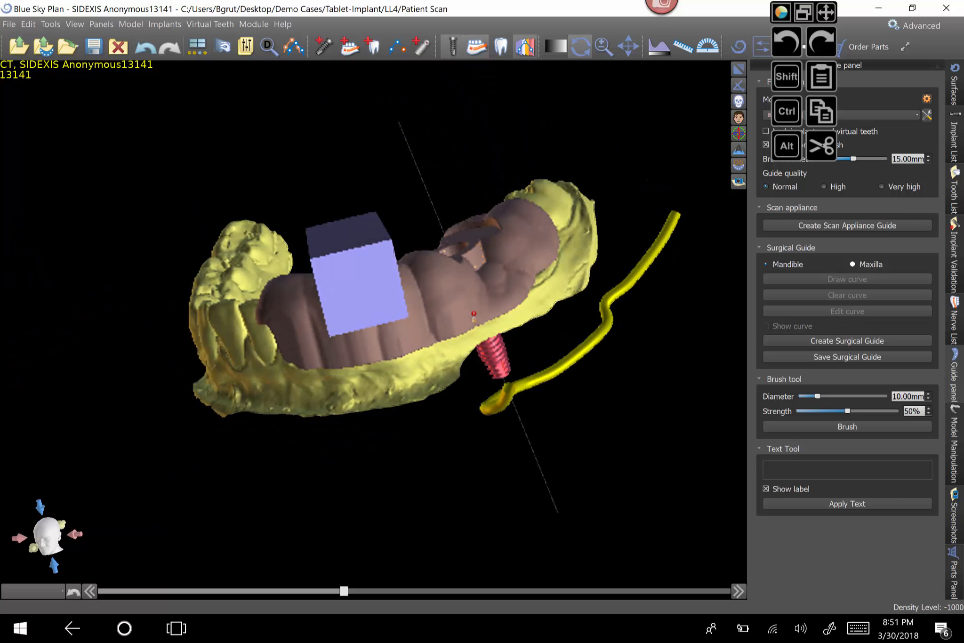
pyautogui.moveTo(265, 473); pyautogui.dragTo(284, 408)
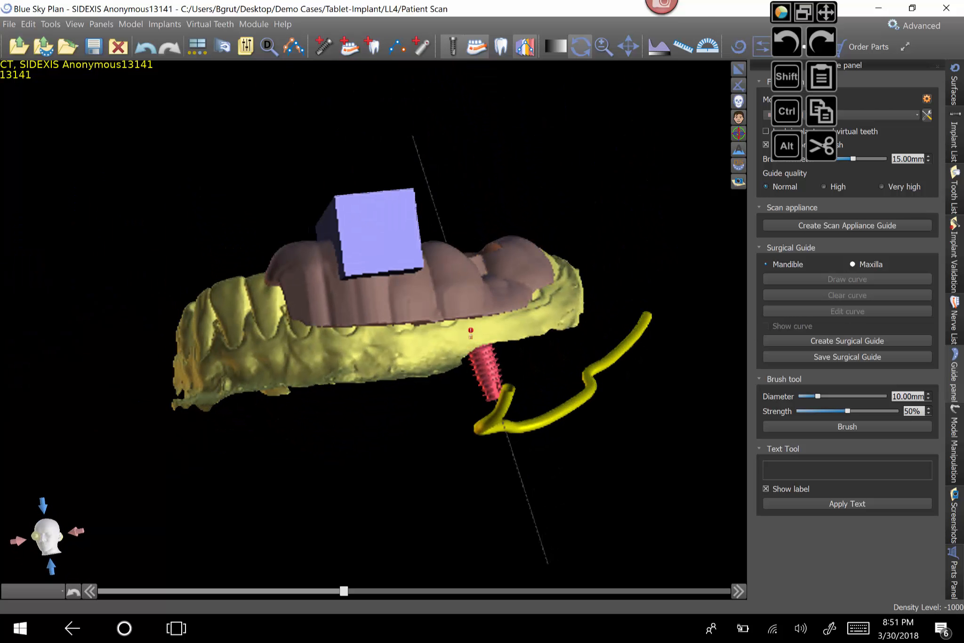
# Step: Remove the window block from the surgical guide
pyautogui.click(381, 211)
pyautogui.rightClick(381, 213)
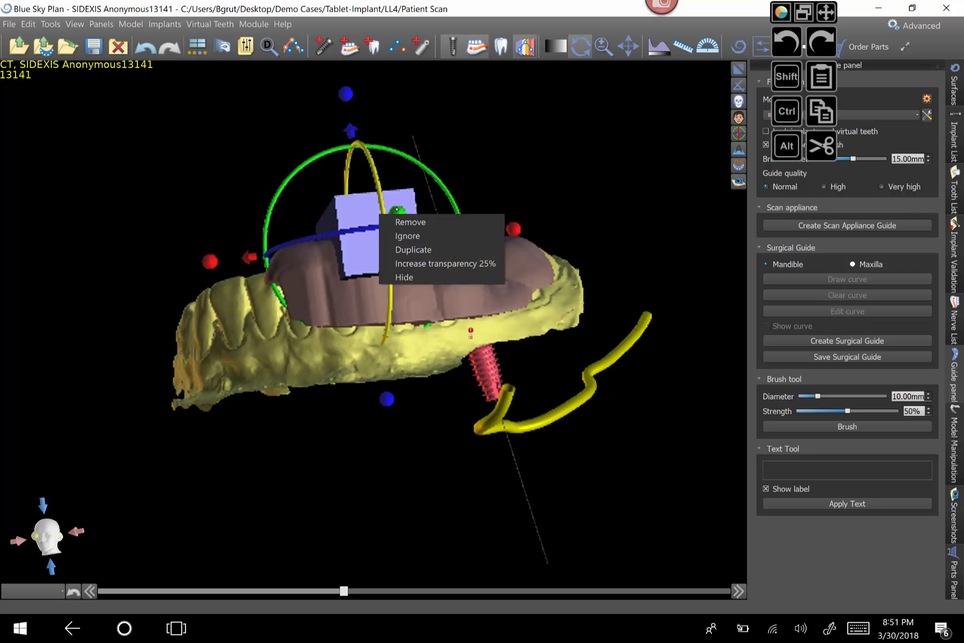
pyautogui.click(401, 222)
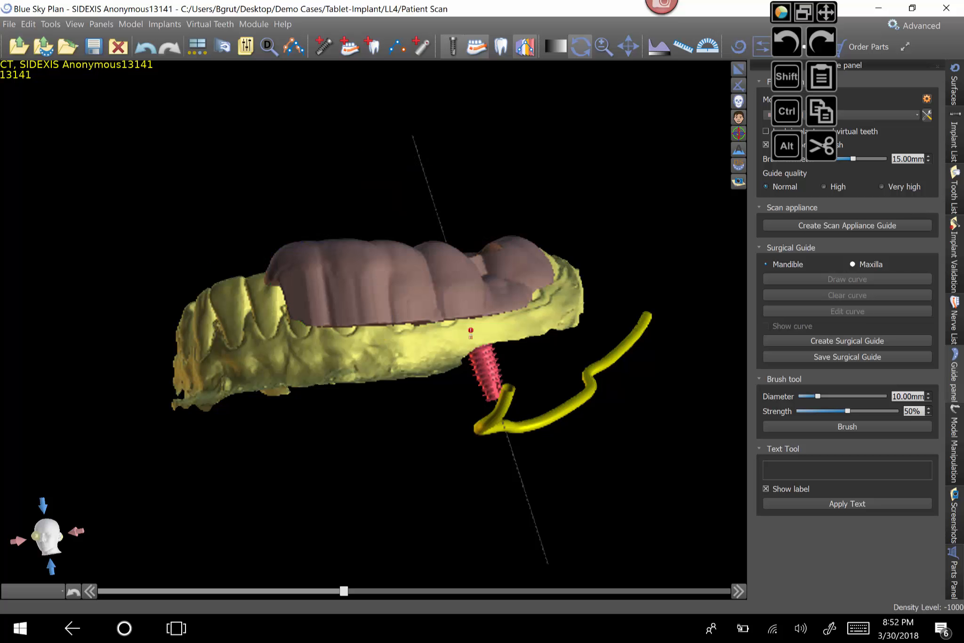
# Step: Enter 4.3x10 as the label text for the surgical guide
pyautogui.click(793, 470)
pyautogui.click(858, 629)
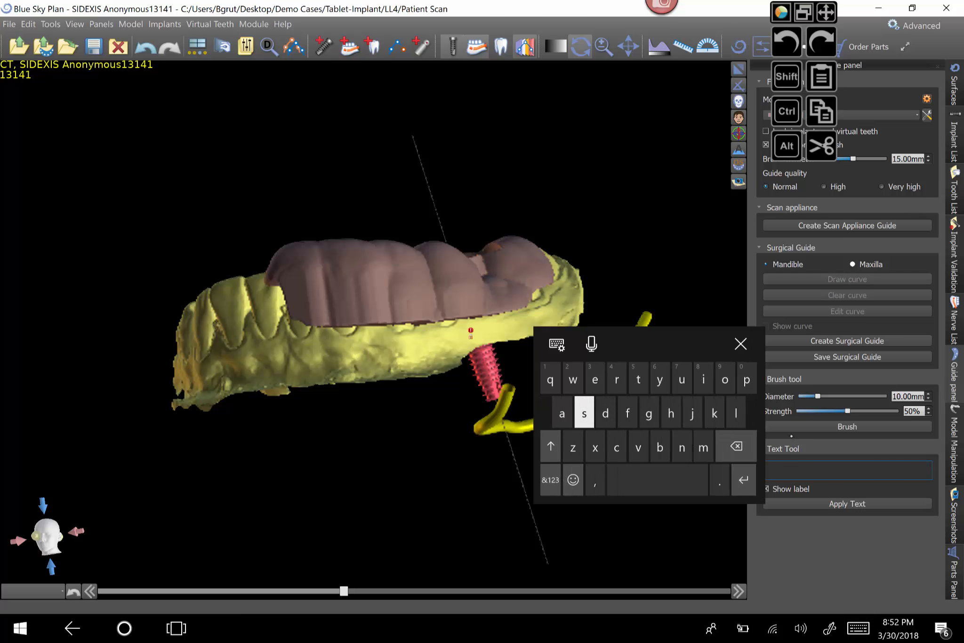
pyautogui.click(550, 480)
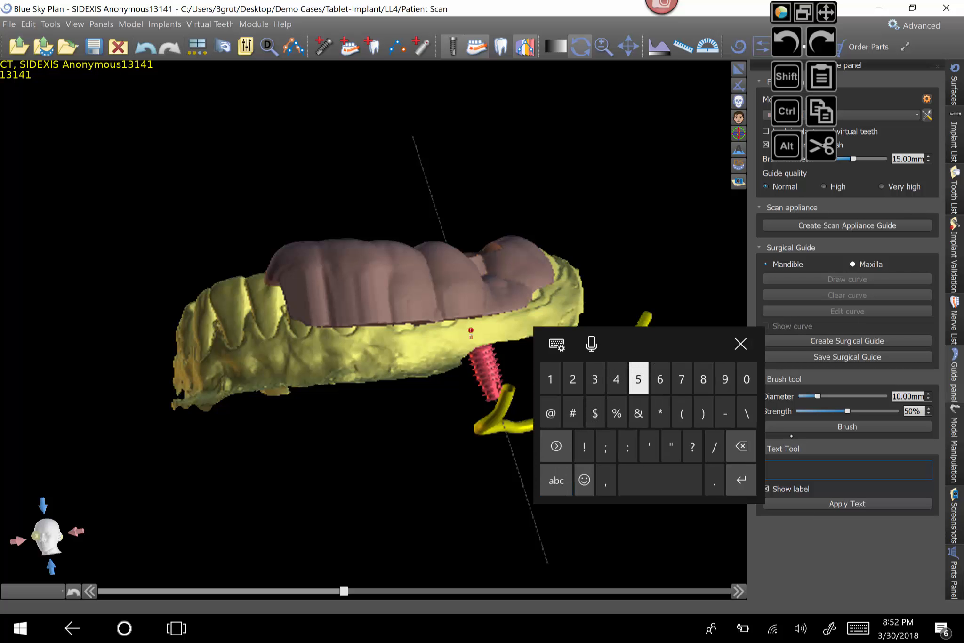
pyautogui.click(638, 379)
pyautogui.click(556, 479)
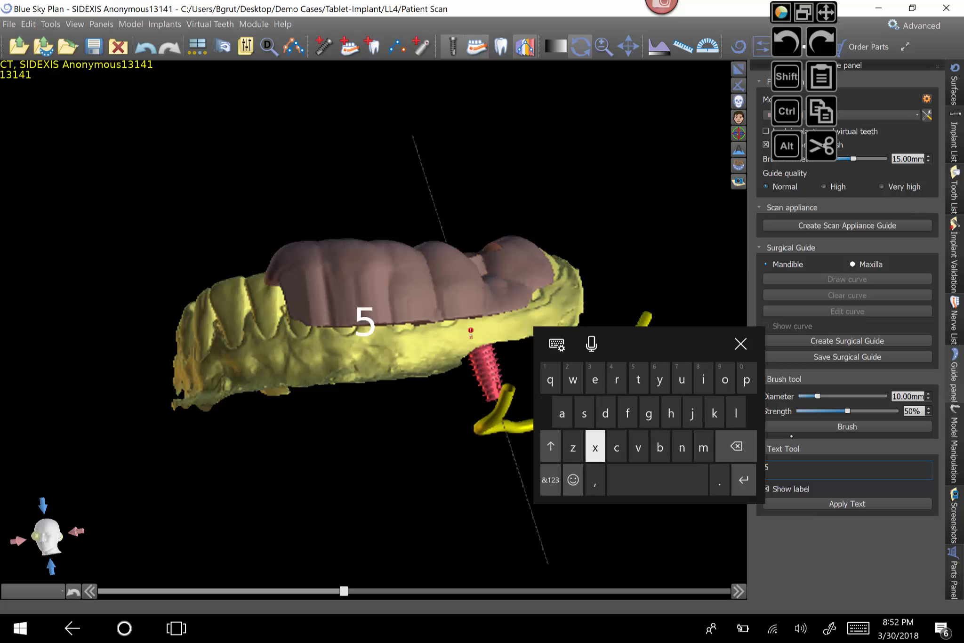
pyautogui.click(736, 446)
pyautogui.click(550, 480)
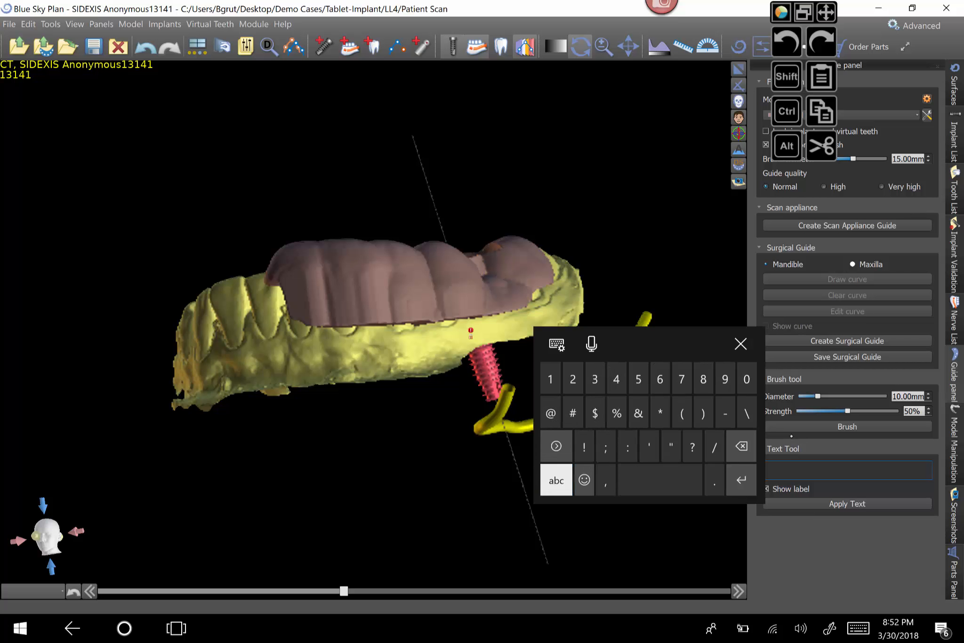
pyautogui.click(617, 379)
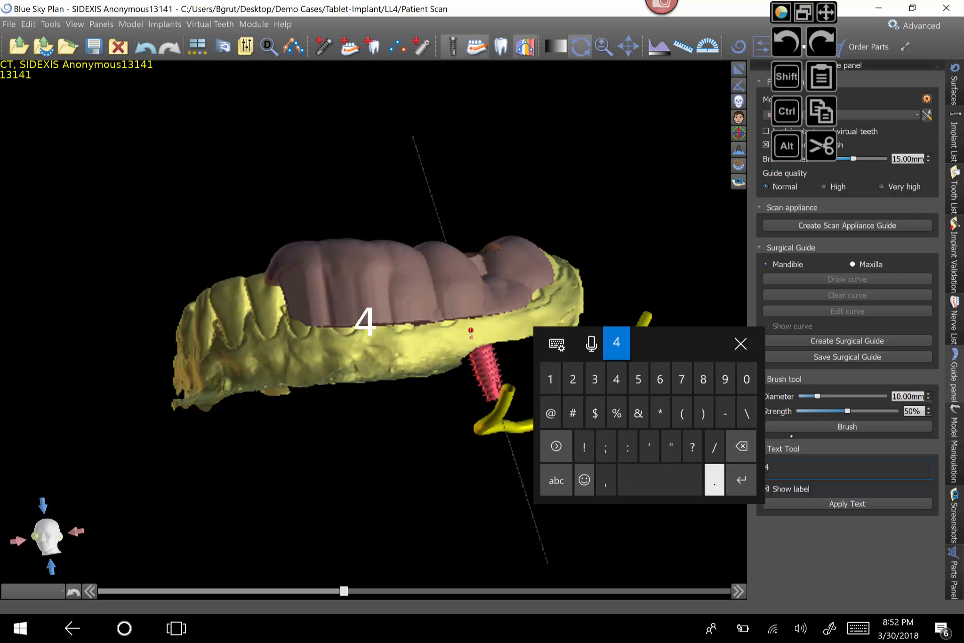
pyautogui.click(715, 480)
pyautogui.click(595, 379)
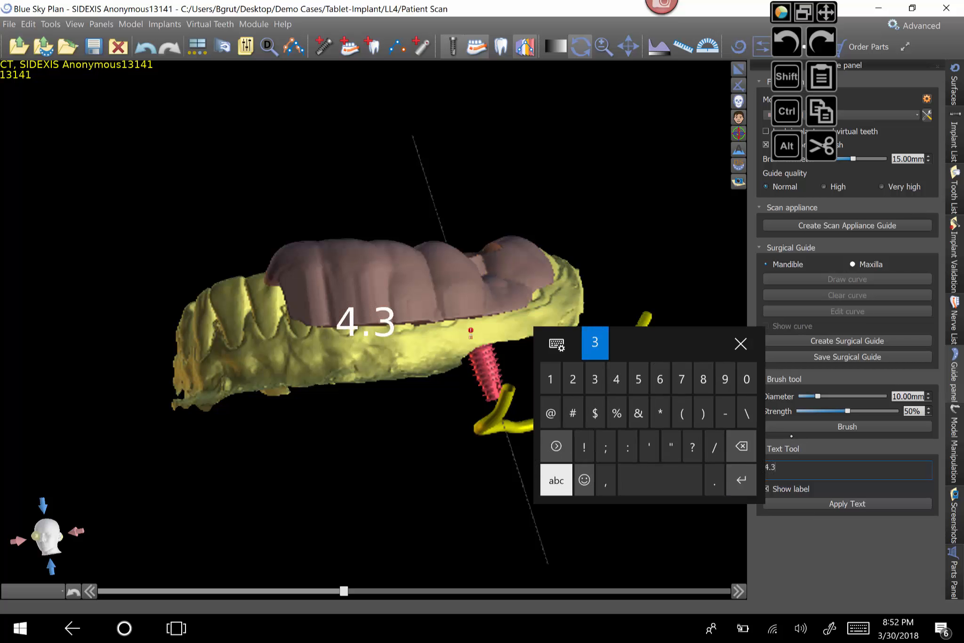
pyautogui.click(556, 480)
pyautogui.click(594, 445)
pyautogui.click(556, 480)
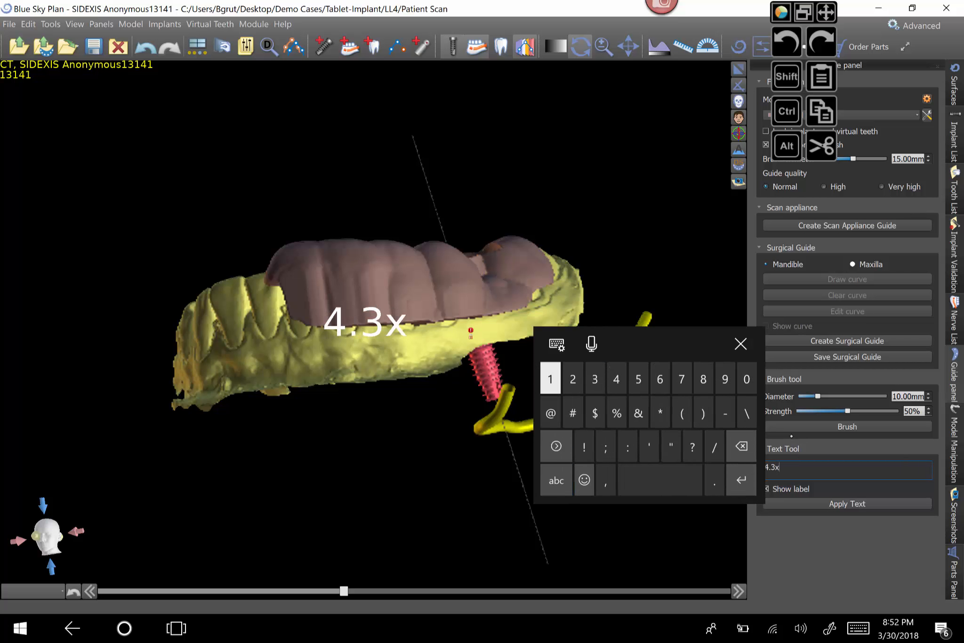
pyautogui.click(550, 379)
pyautogui.click(746, 379)
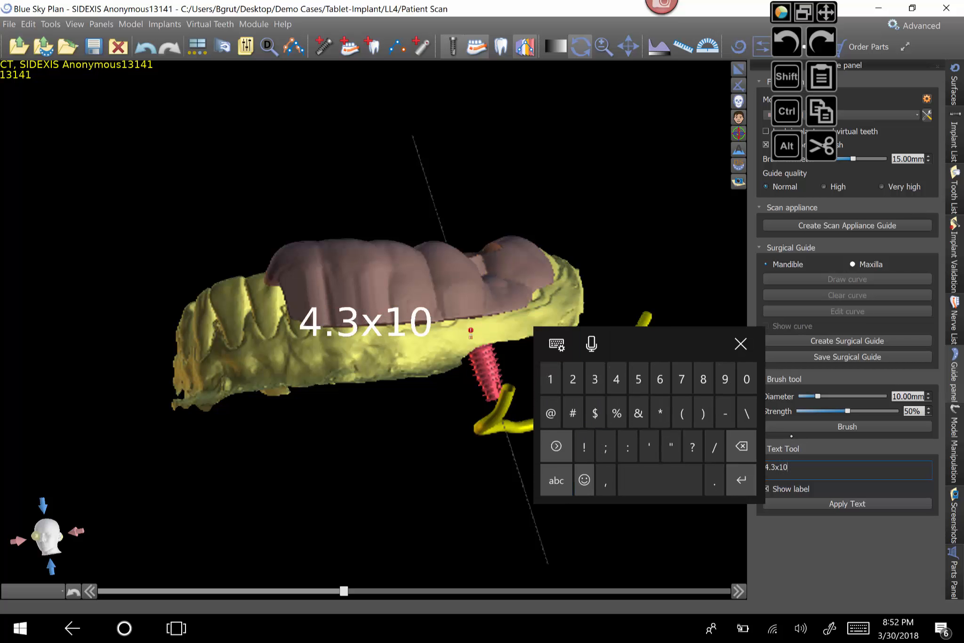
pyautogui.click(741, 344)
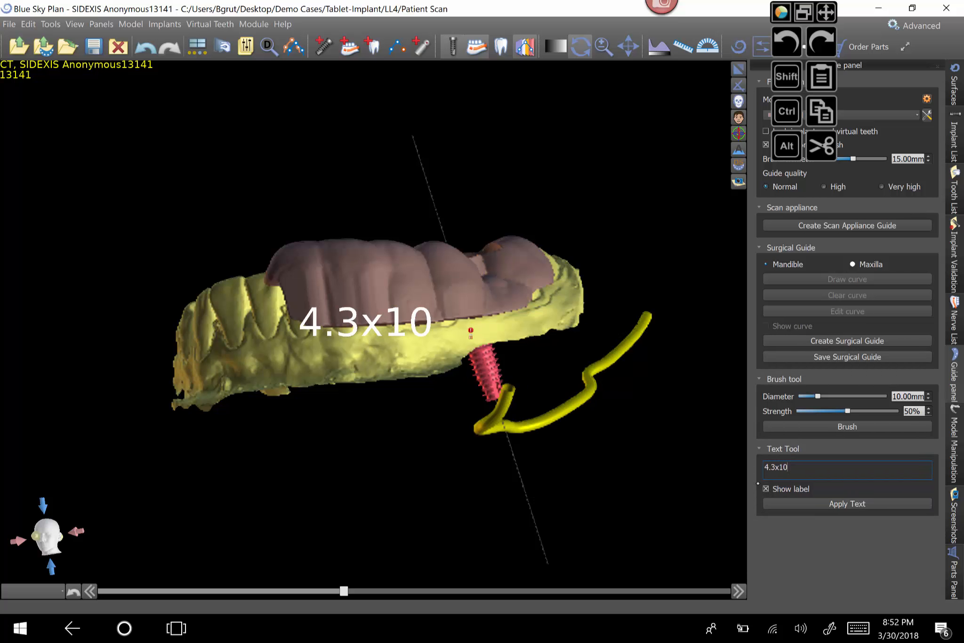
# Step: Position and enlarge the guide behind the 4.3x10 label so it lies on the cheek-side face, and engrave the text there
pyautogui.click(628, 46)
pyautogui.moveTo(362, 202)
pyautogui.mouseDown()
pyautogui.moveTo(360, 215)
pyautogui.moveTo(361, 197)
pyautogui.mouseUp()
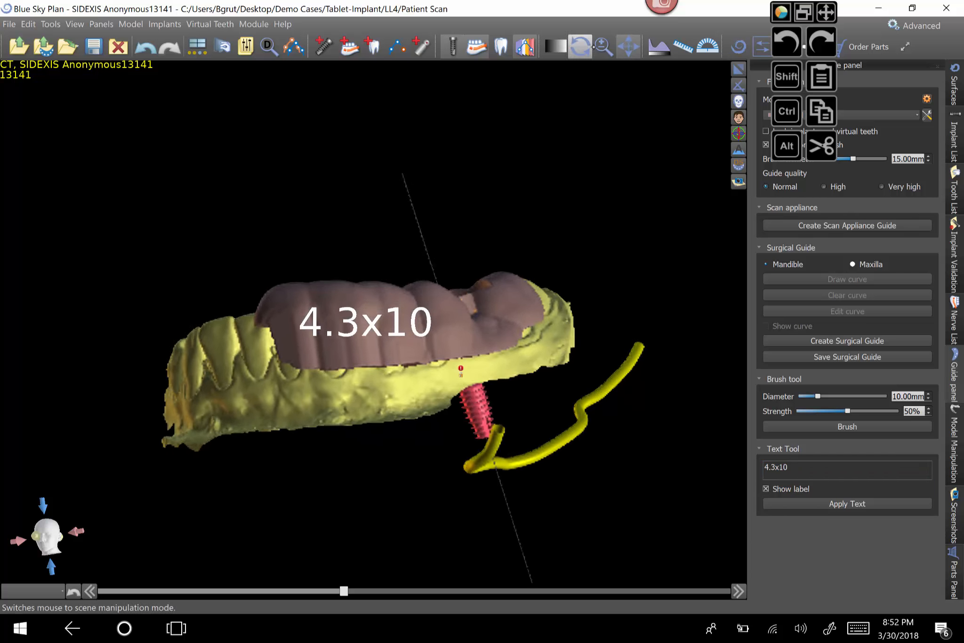
pyautogui.click(604, 46)
pyautogui.moveTo(528, 173); pyautogui.dragTo(530, 115)
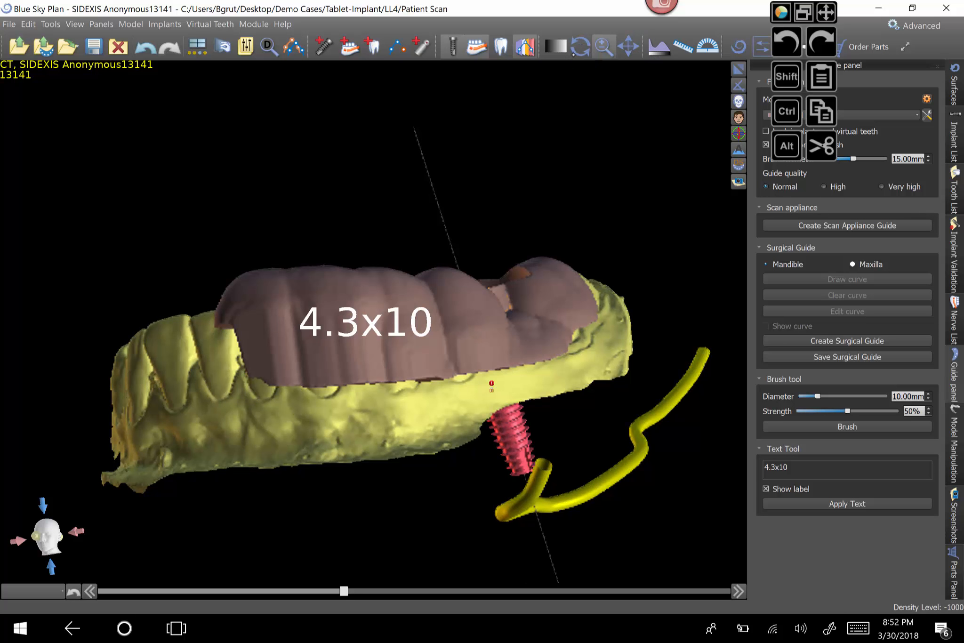
pyautogui.click(581, 47)
pyautogui.click(795, 500)
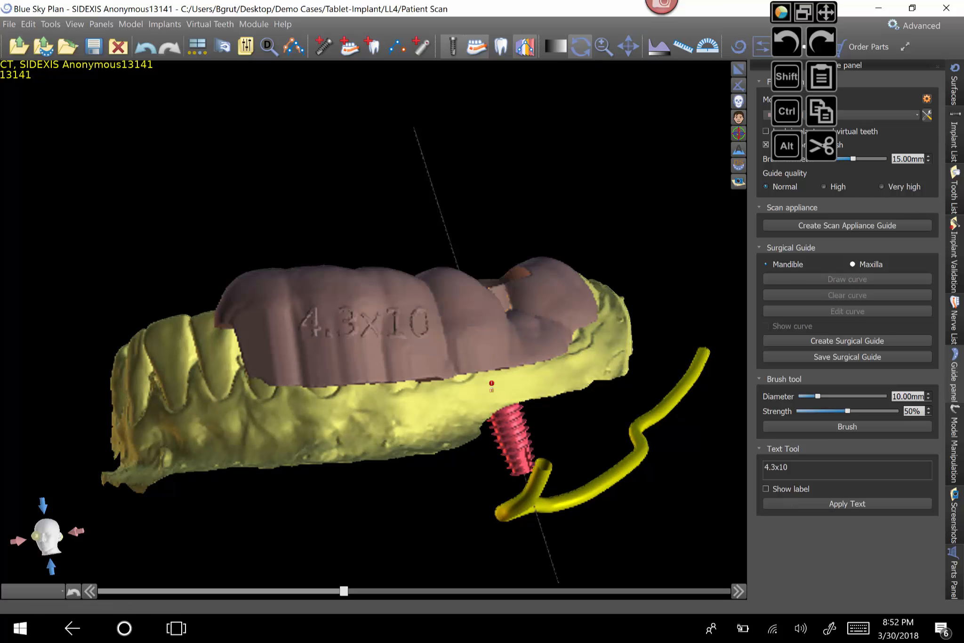
pyautogui.moveTo(534, 184); pyautogui.dragTo(480, 240)
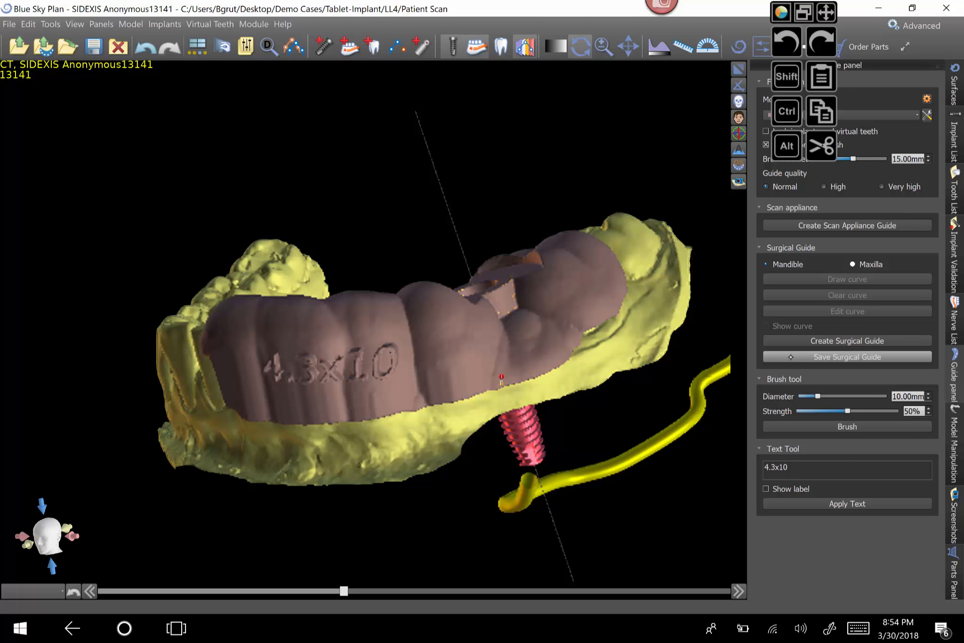
pyautogui.click(176, 629)
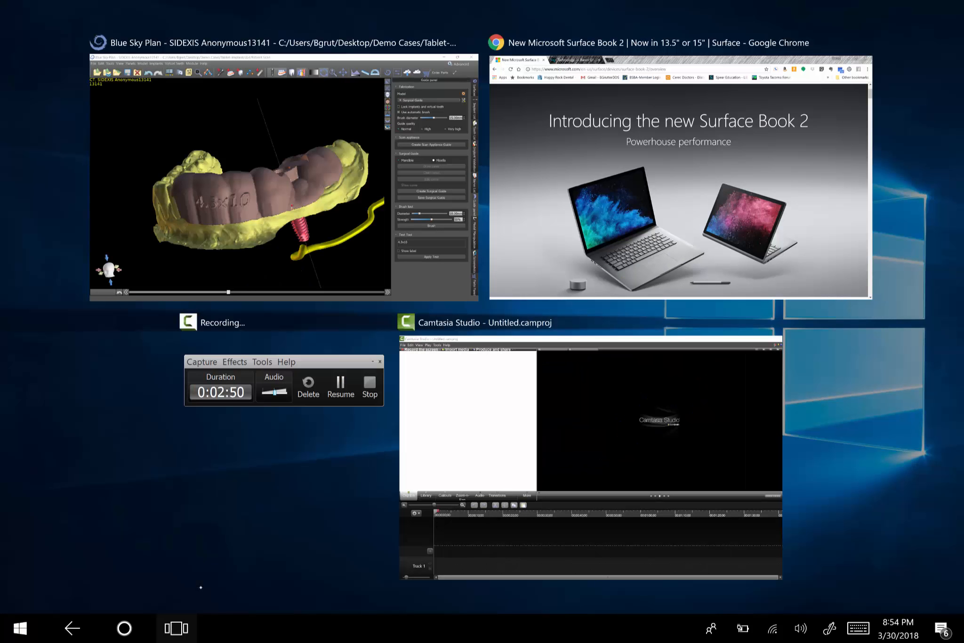
pyautogui.click(331, 372)
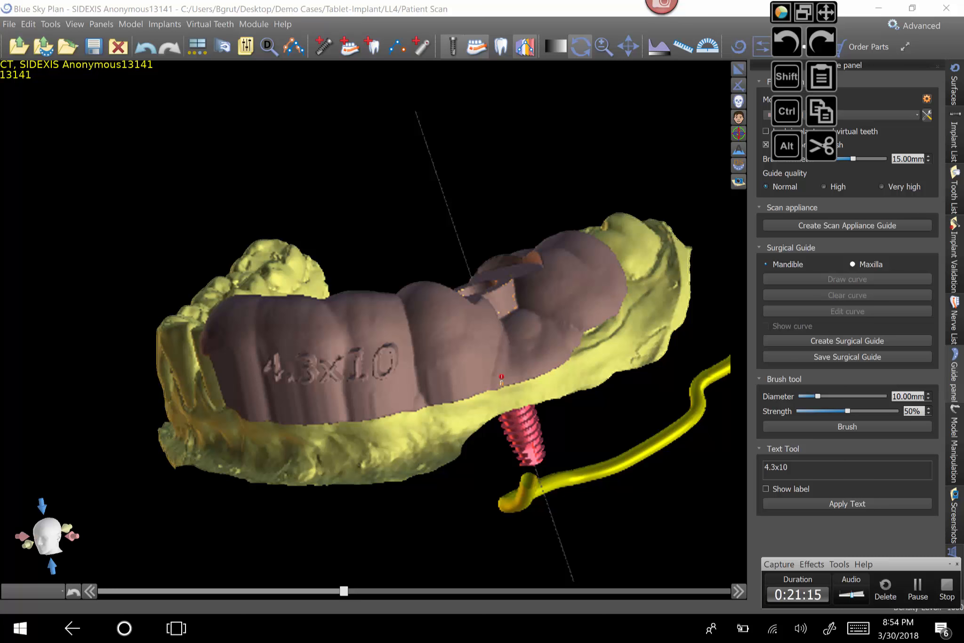